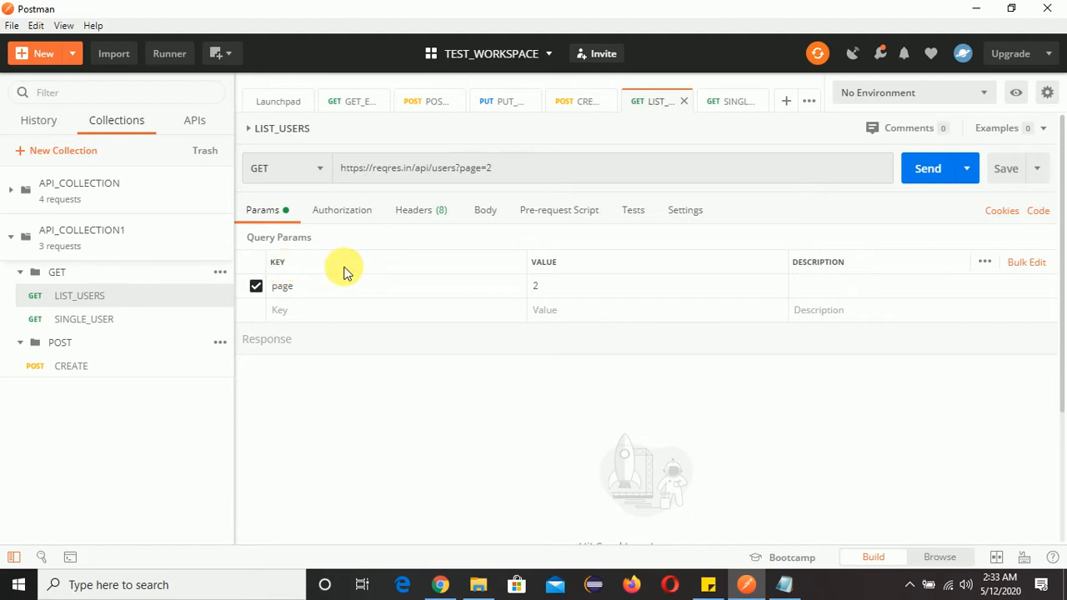
Switch to the Notepad notes and review the title, the definition of variables in Postman and their advantages.
click(786, 583)
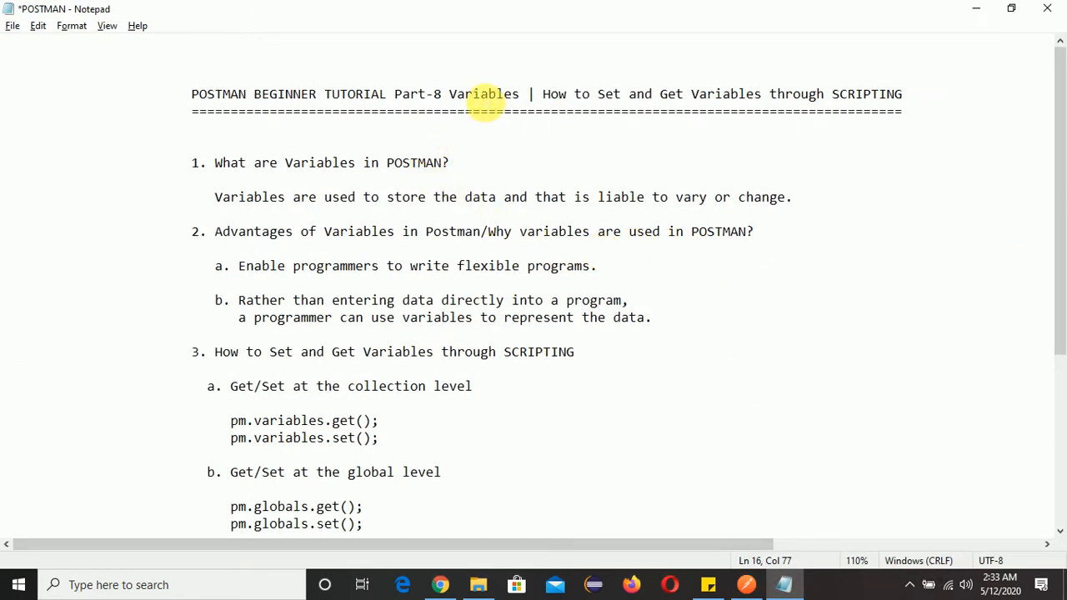
double_click(484, 95)
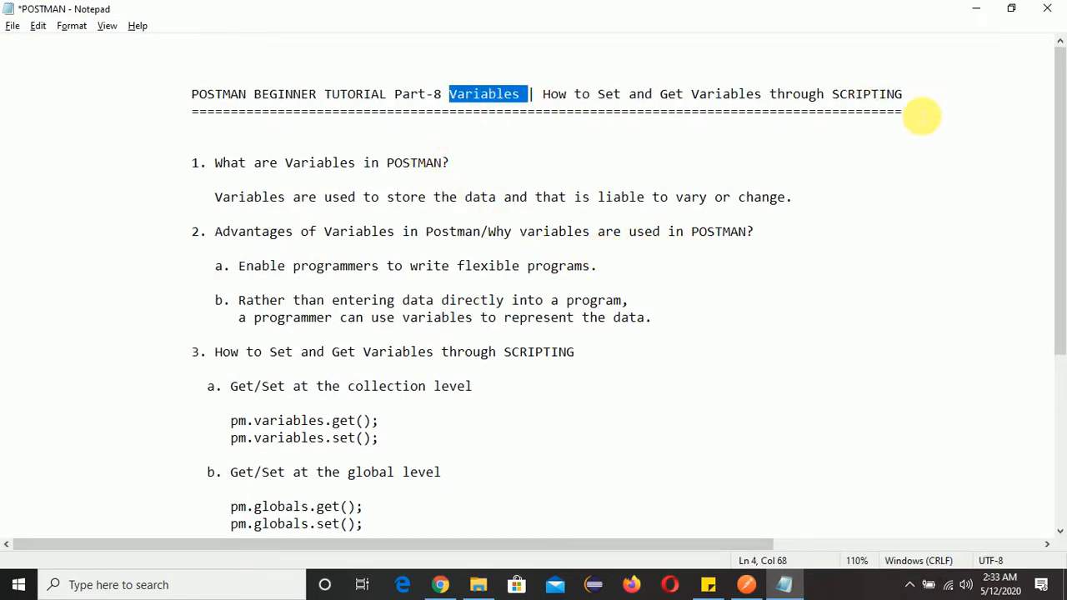
click(600, 151)
click(617, 94)
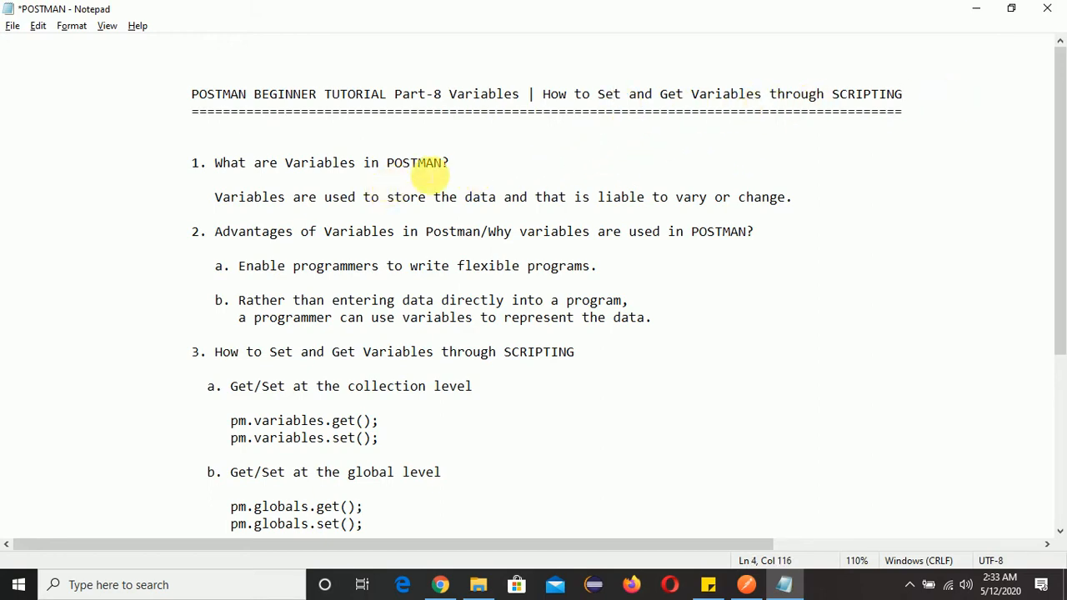
click(425, 162)
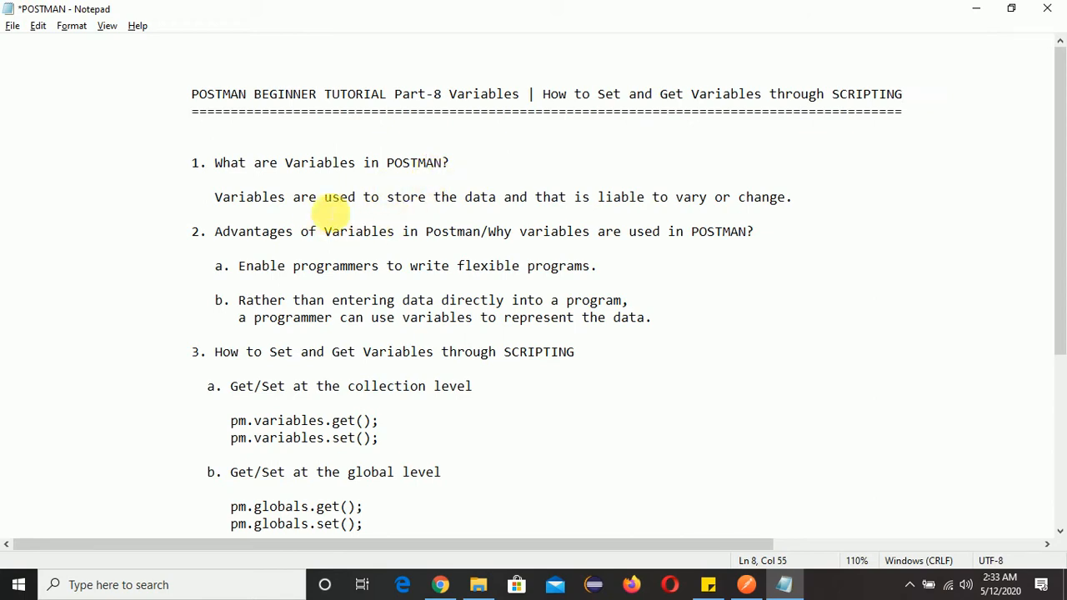
click(338, 198)
click(410, 198)
click(497, 197)
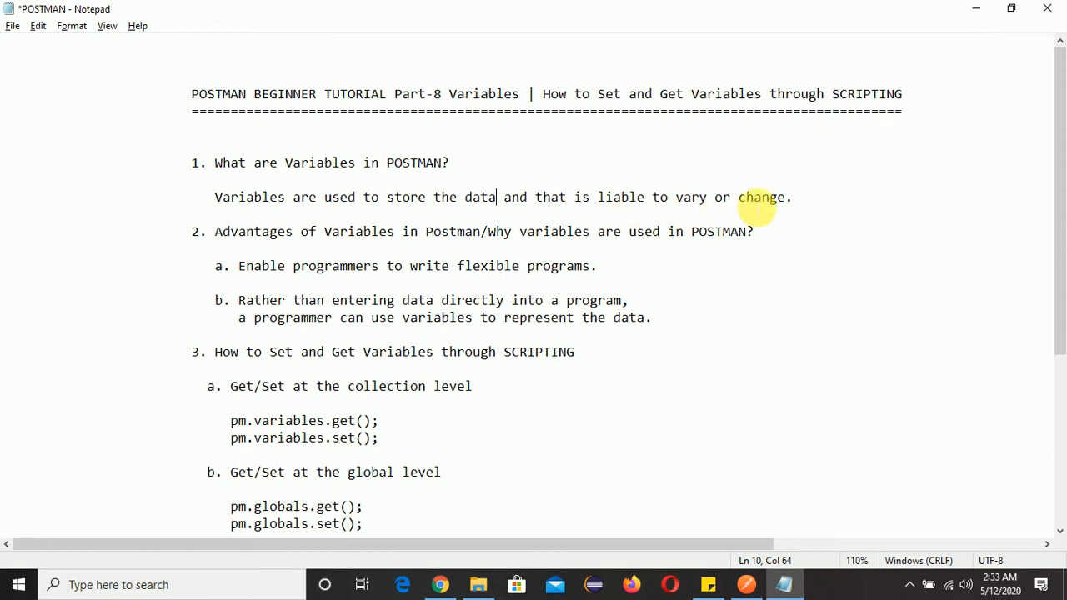
click(771, 197)
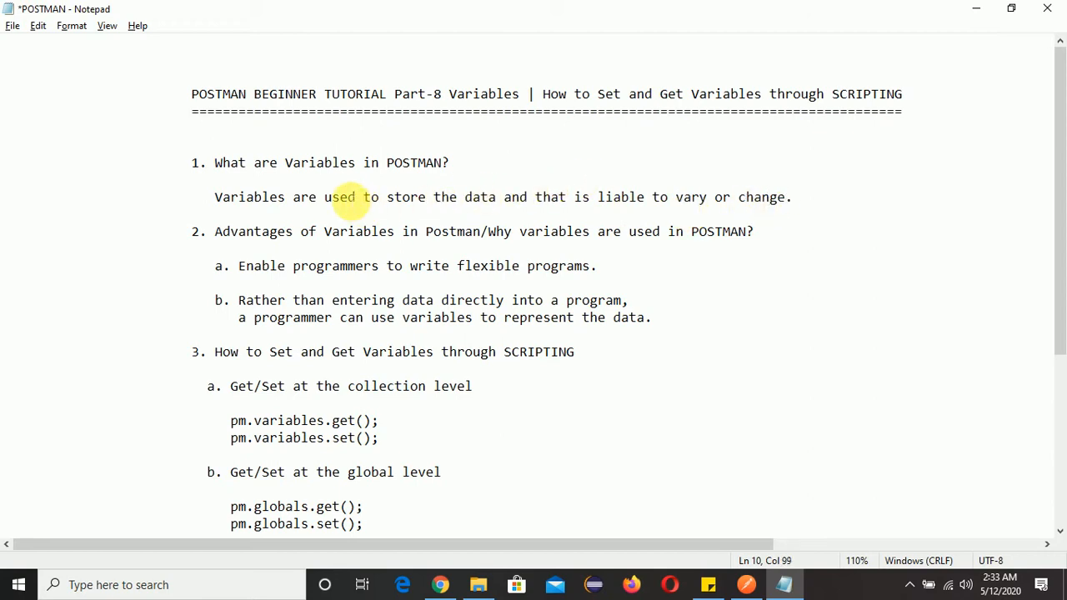
drag(332, 163, 324, 162)
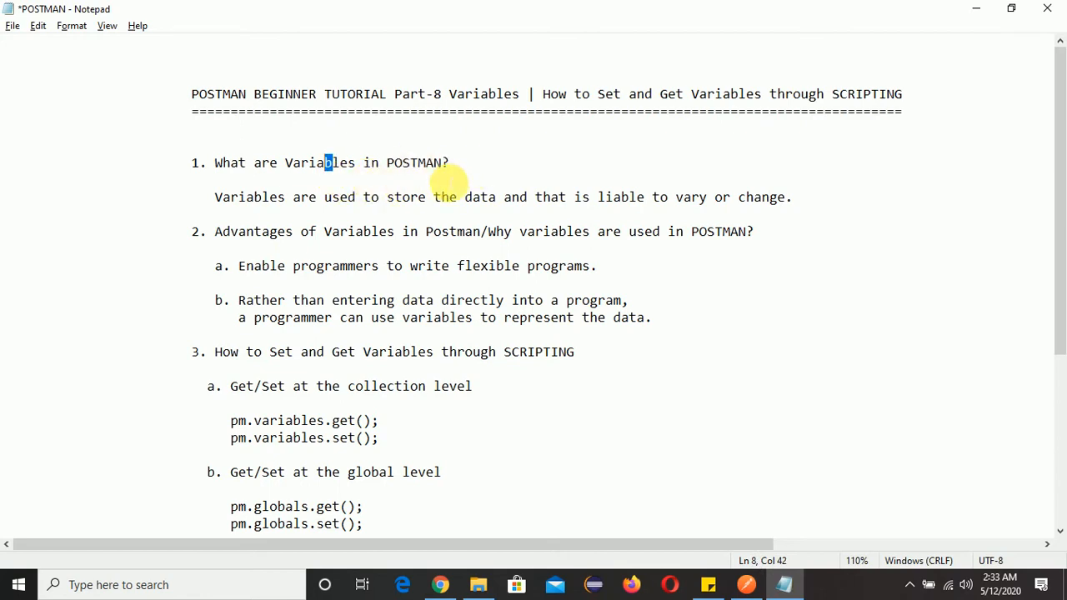
click(639, 215)
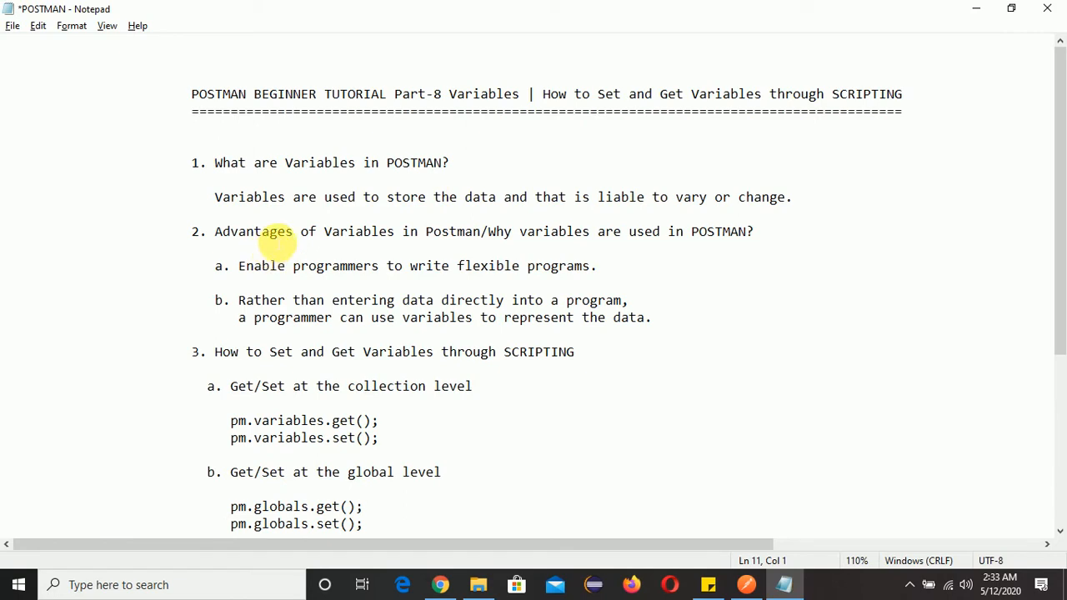
click(457, 232)
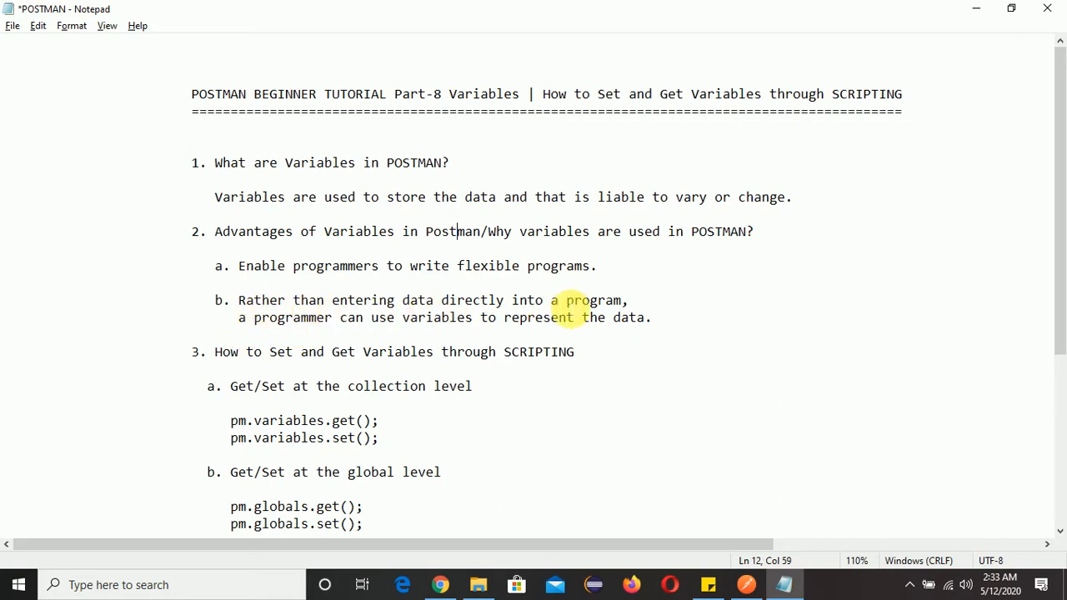
click(626, 300)
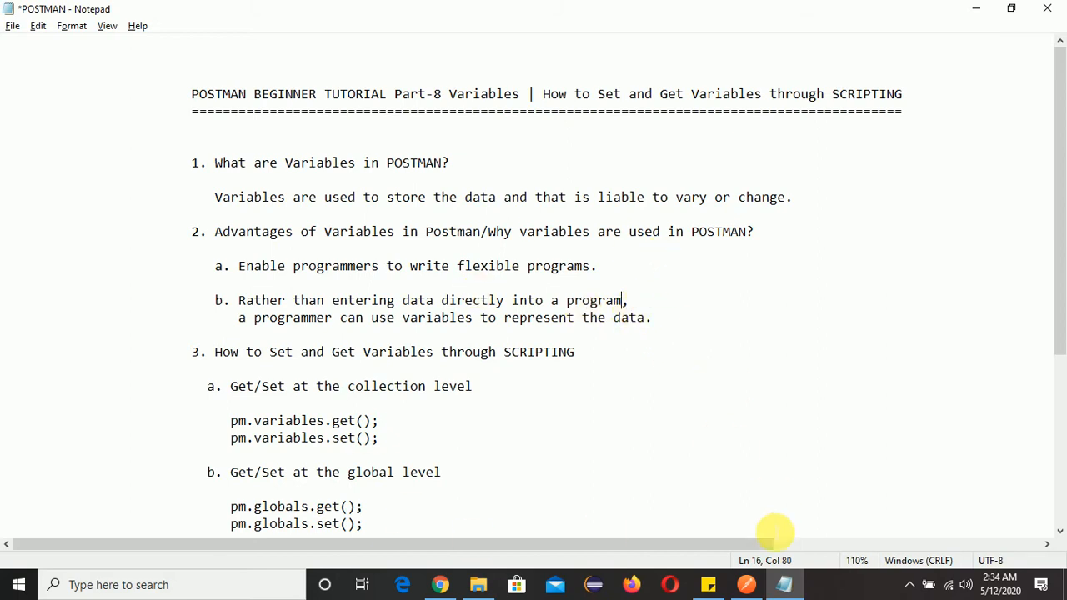
Switch to Postman and compare the base URL used in the LIST_USERS, SINGLE_USER and CREATE requests of API_COLLECTION1.
click(745, 584)
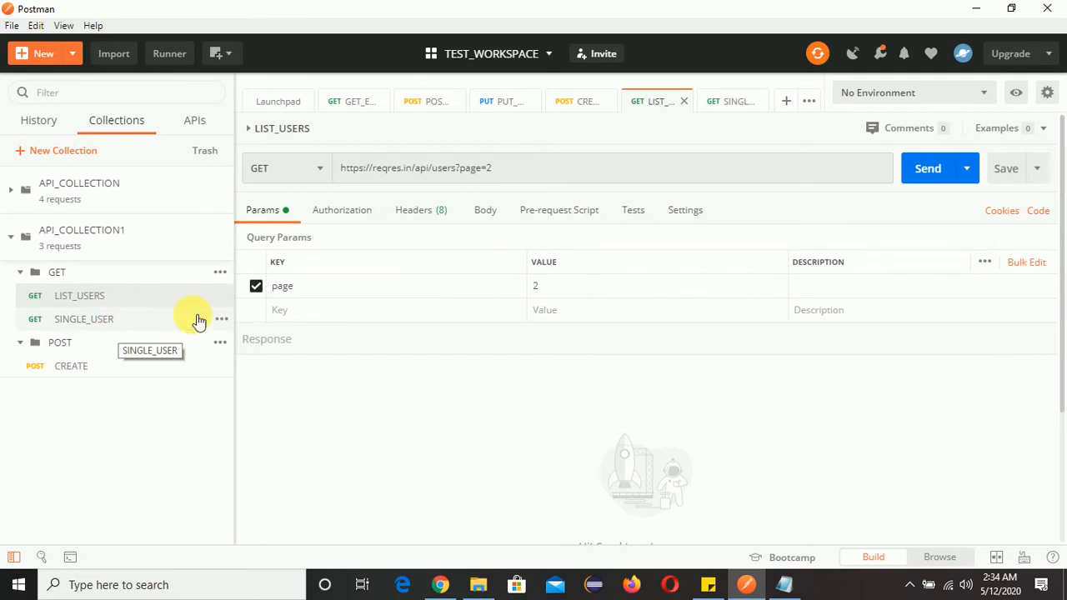
click(94, 324)
click(76, 372)
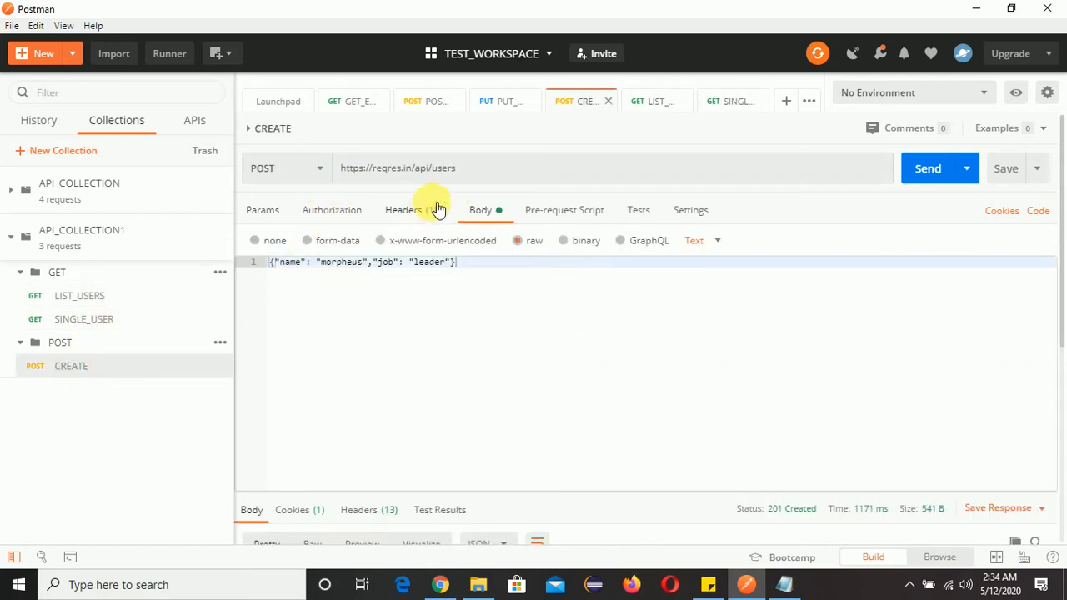
click(137, 296)
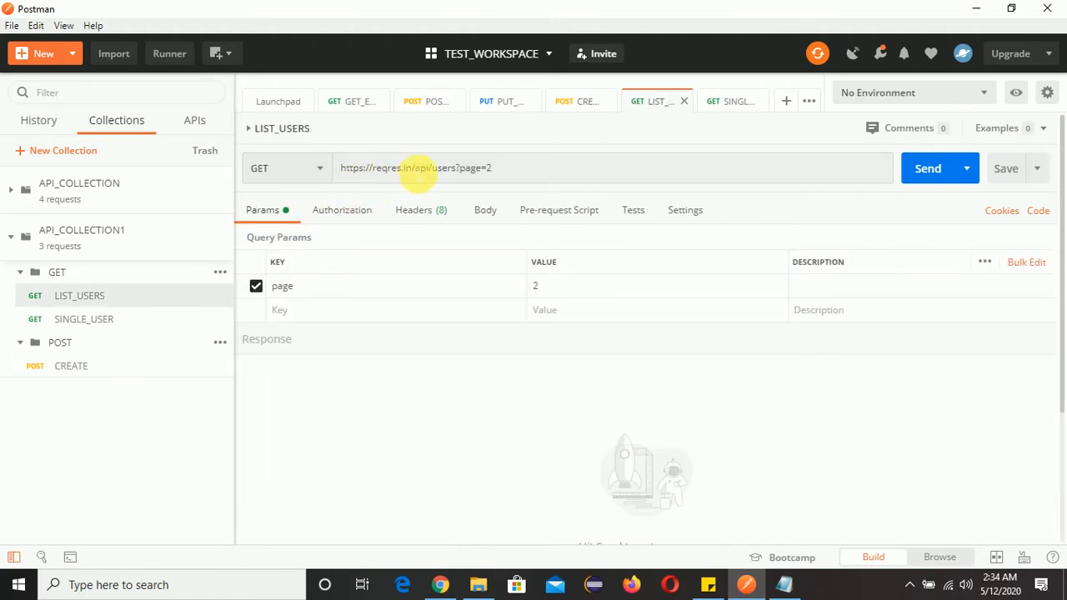
drag(341, 168, 411, 168)
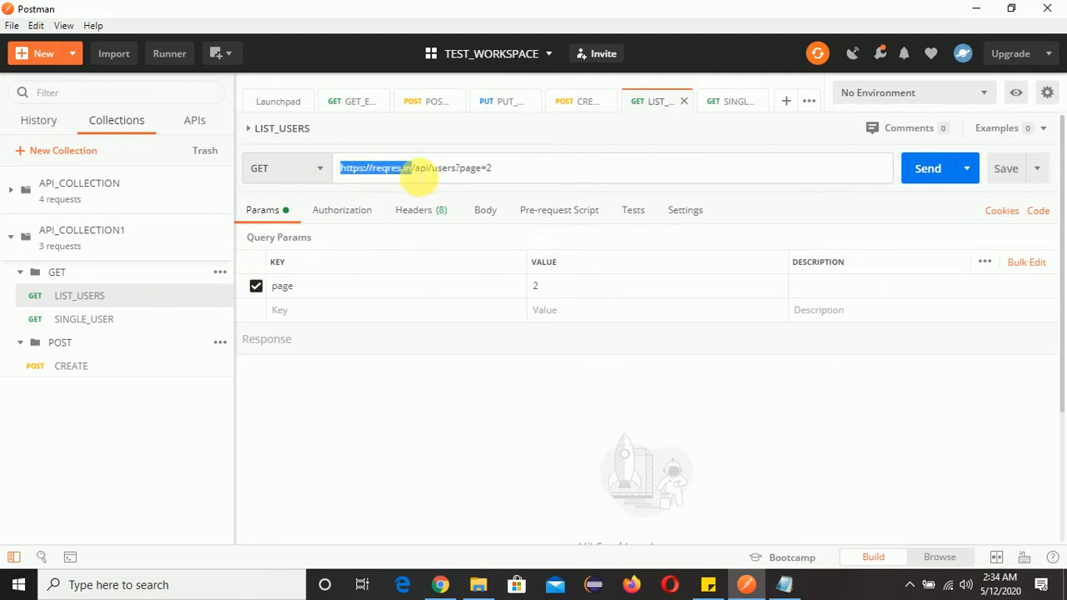
click(126, 317)
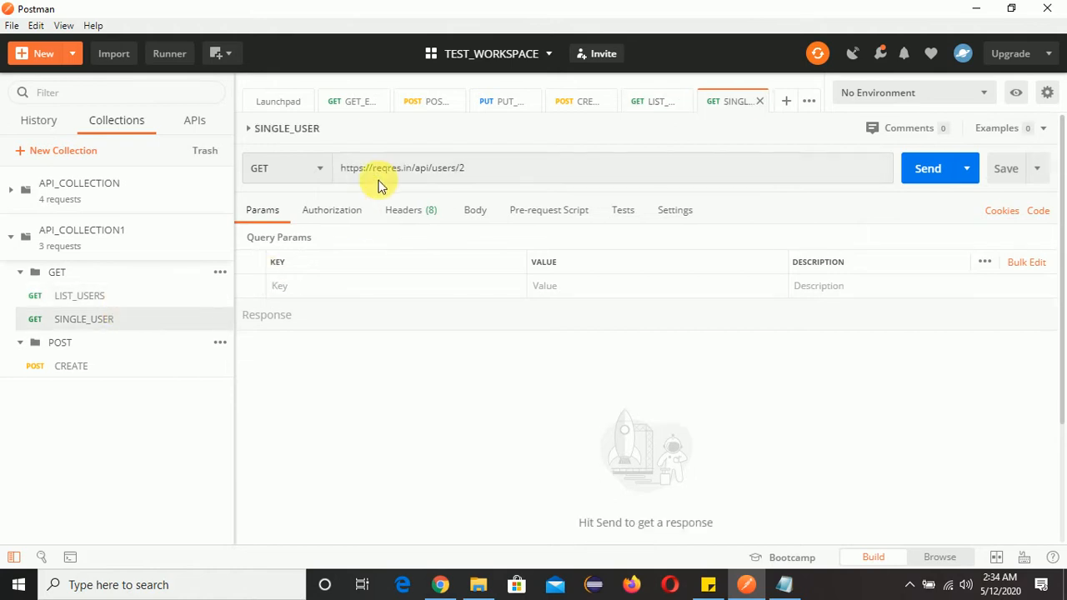
click(100, 367)
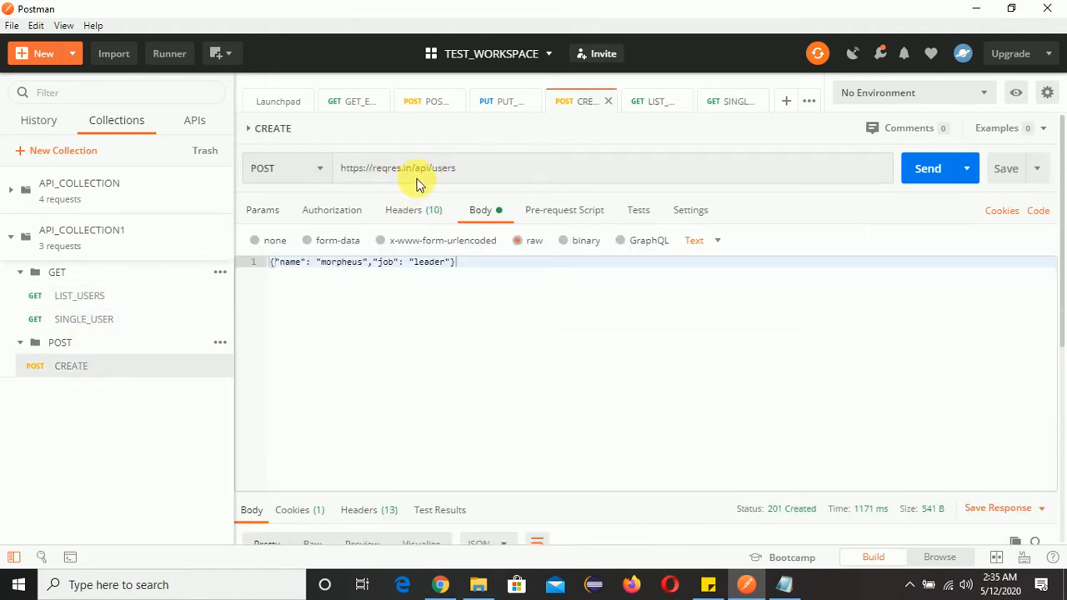
drag(340, 168, 411, 169)
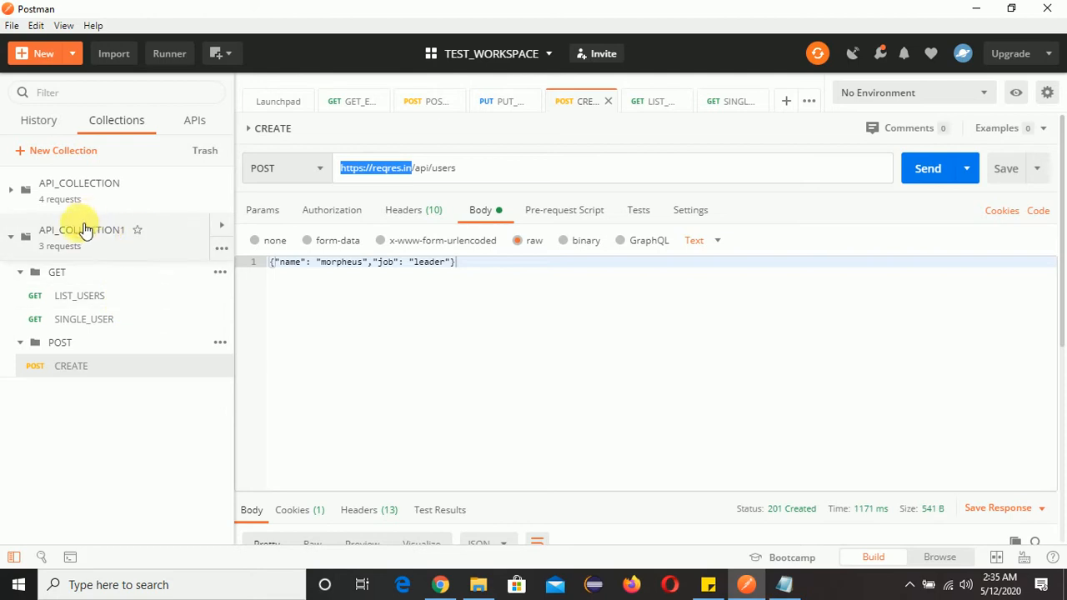
click(221, 249)
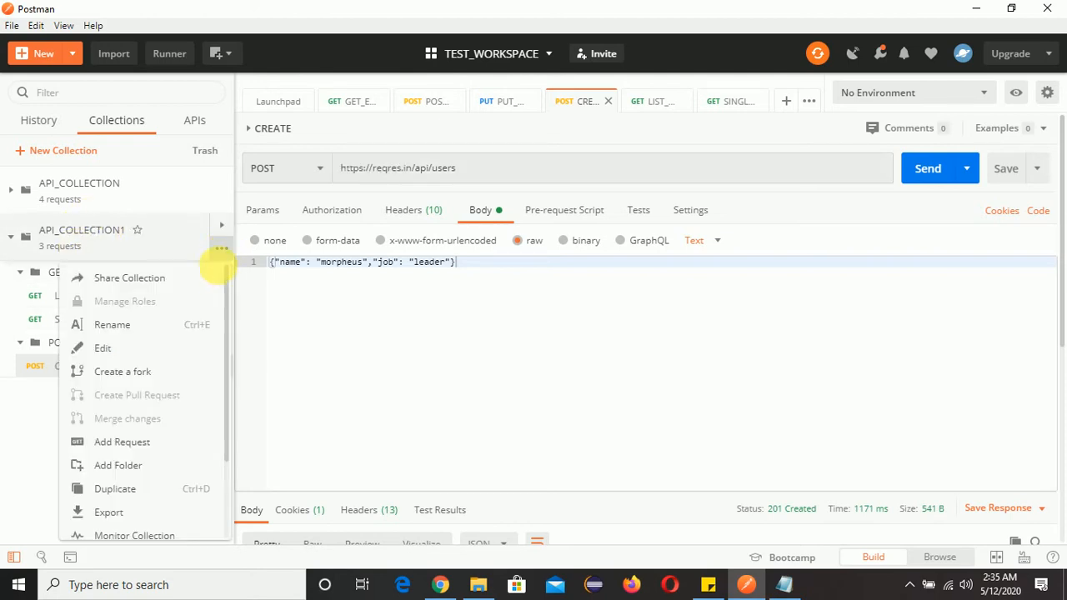
click(131, 355)
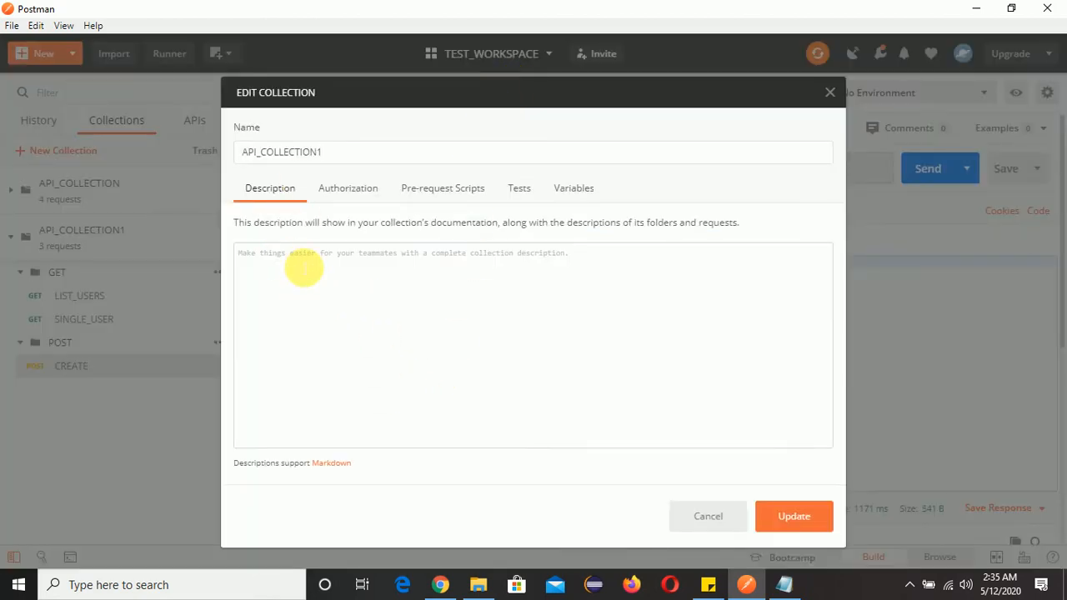
click(572, 192)
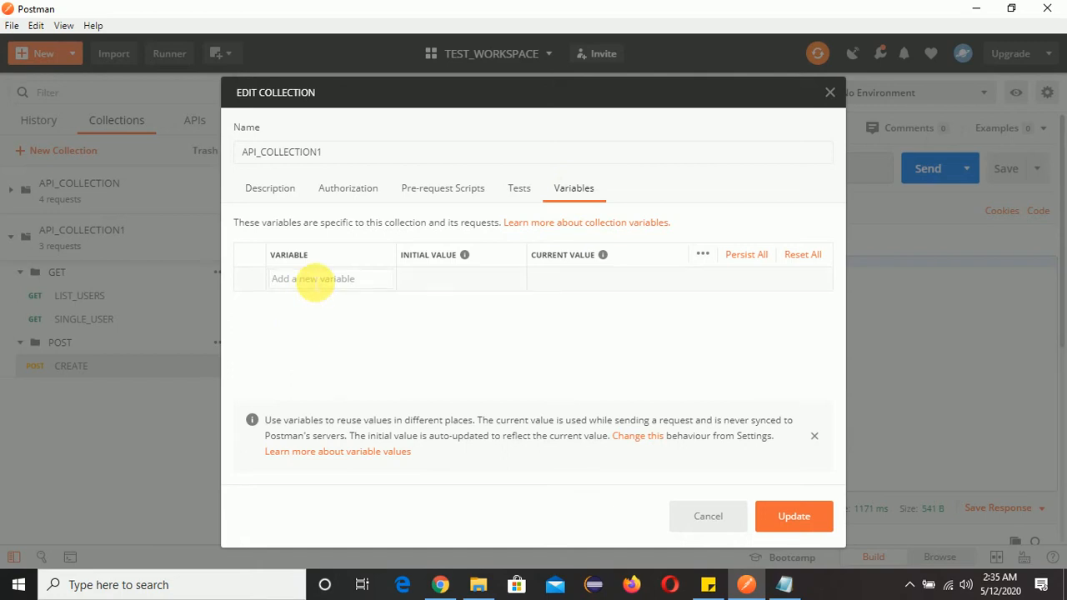
text(user_url)
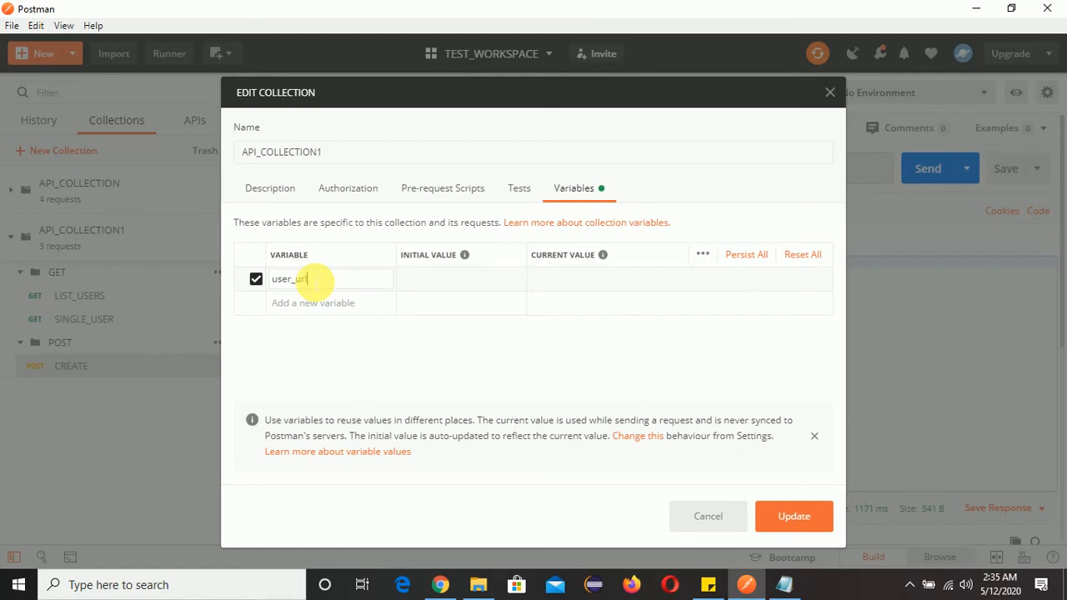
click(454, 283)
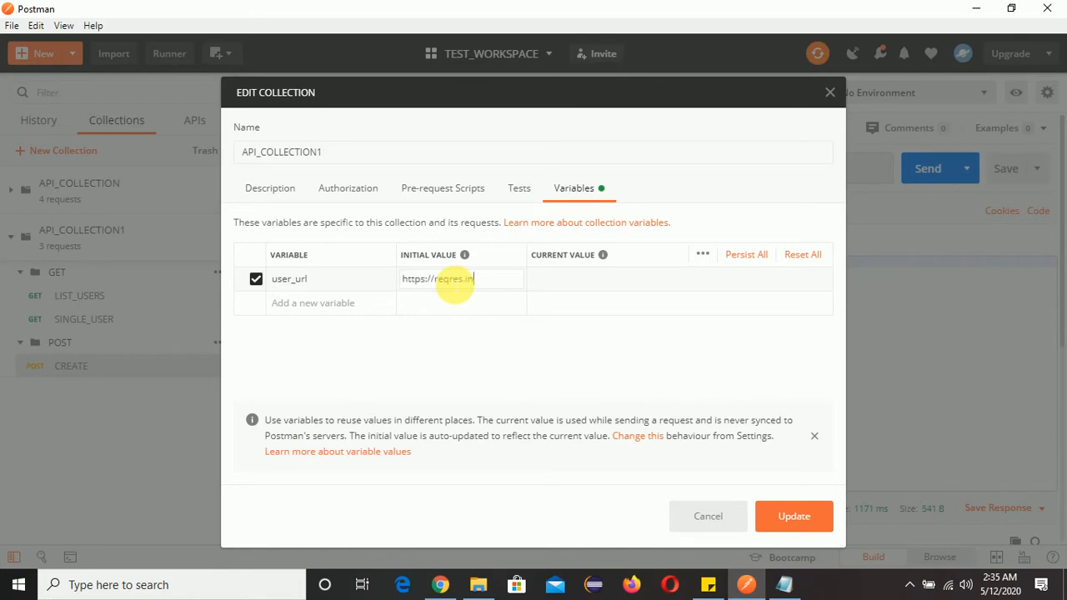
click(795, 516)
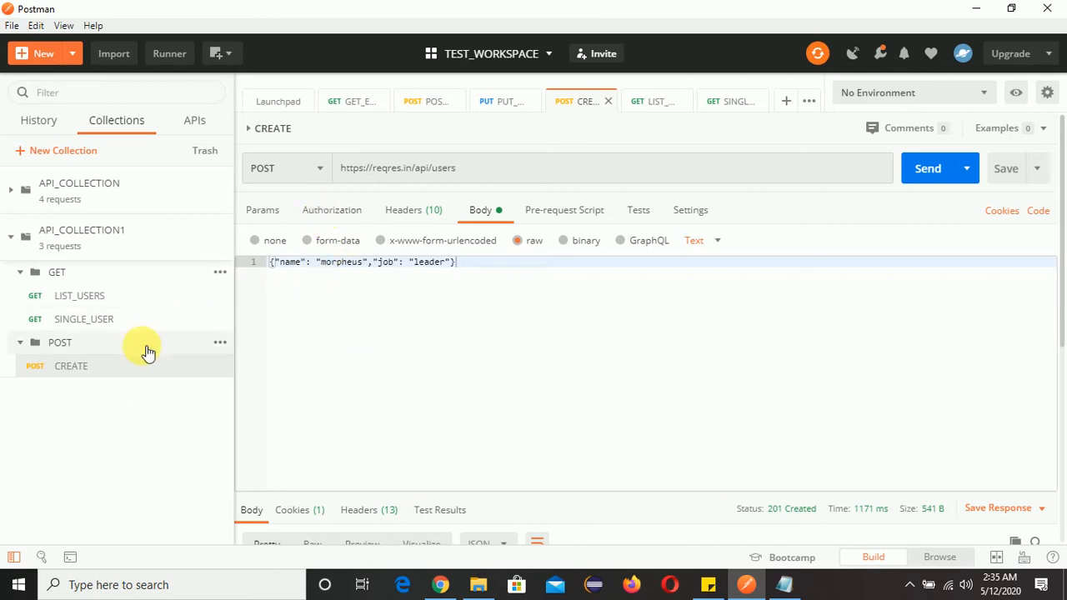
click(122, 303)
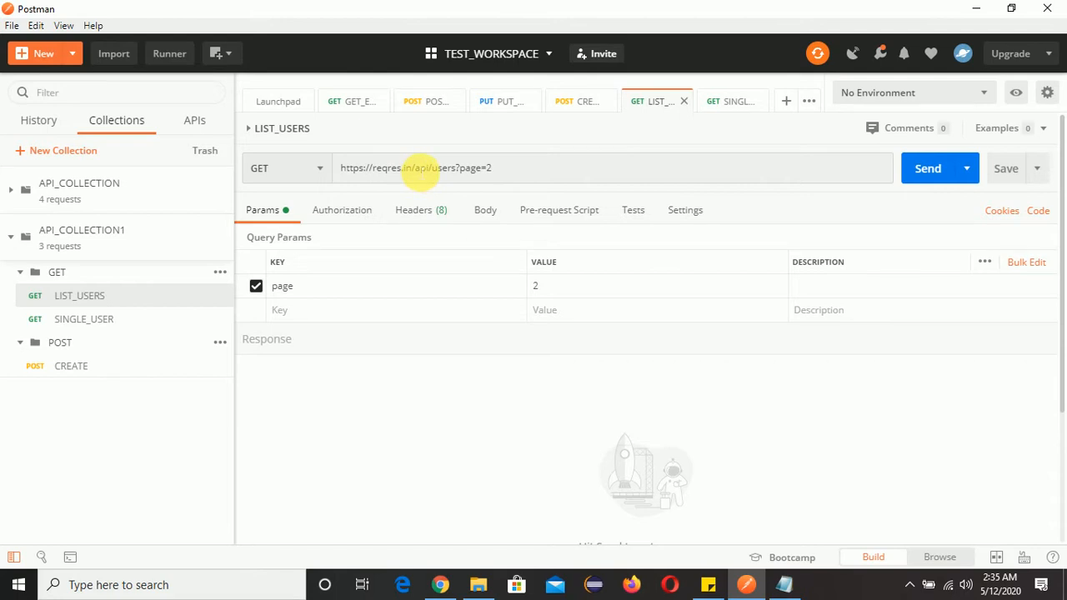
drag(340, 168, 414, 169)
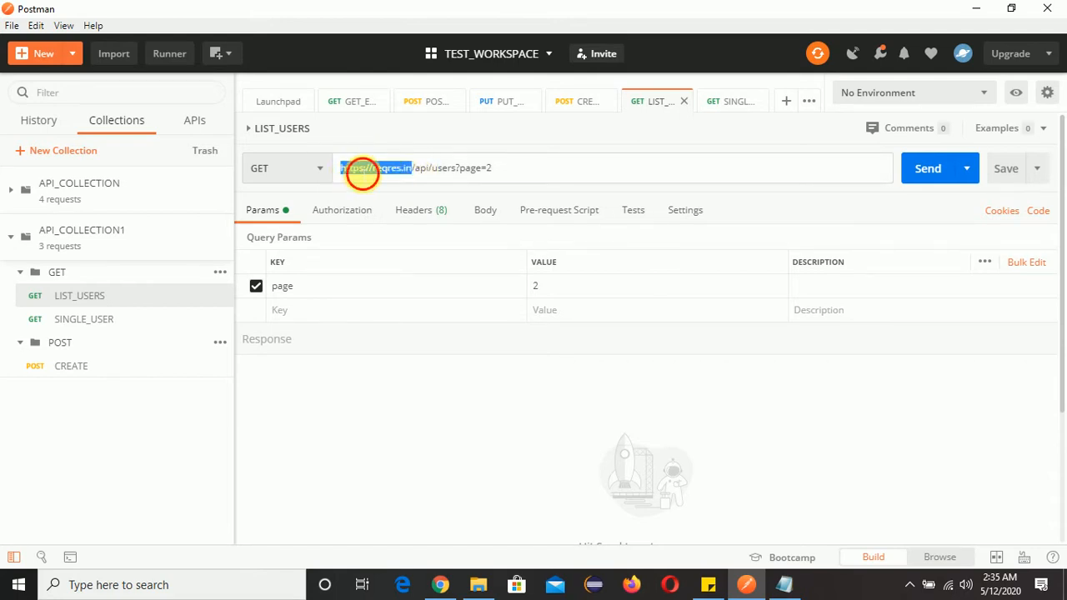
click(359, 169)
drag(412, 168, 337, 171)
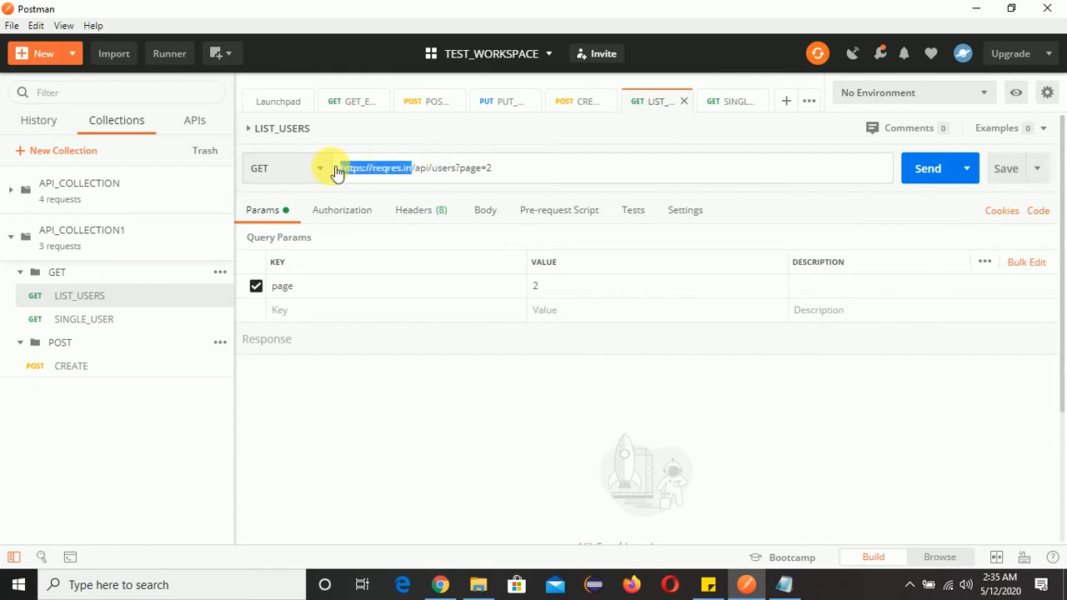
key(BackSpace)
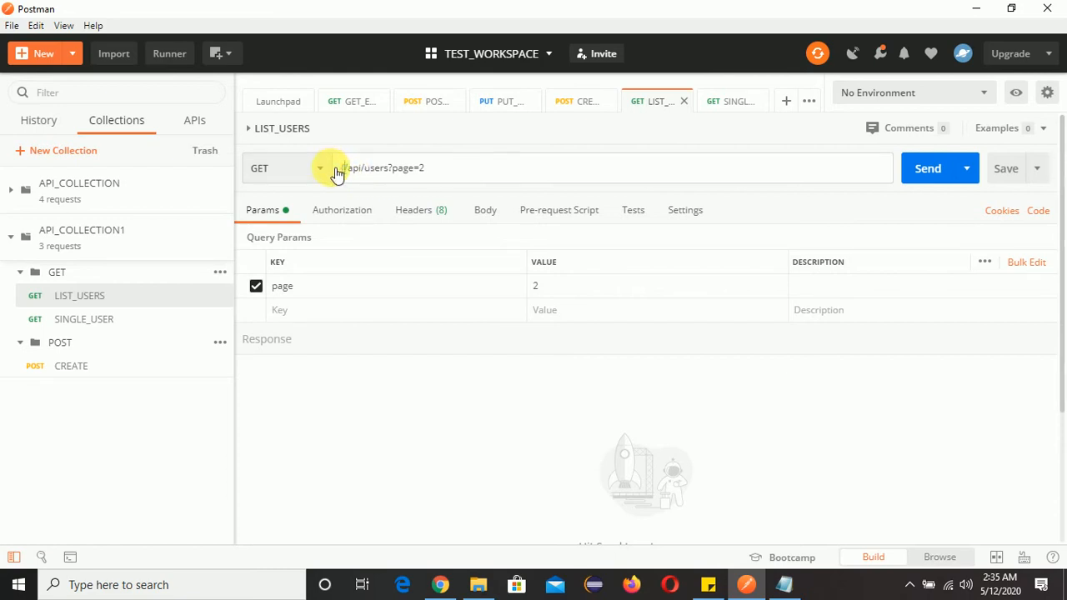
text({{)
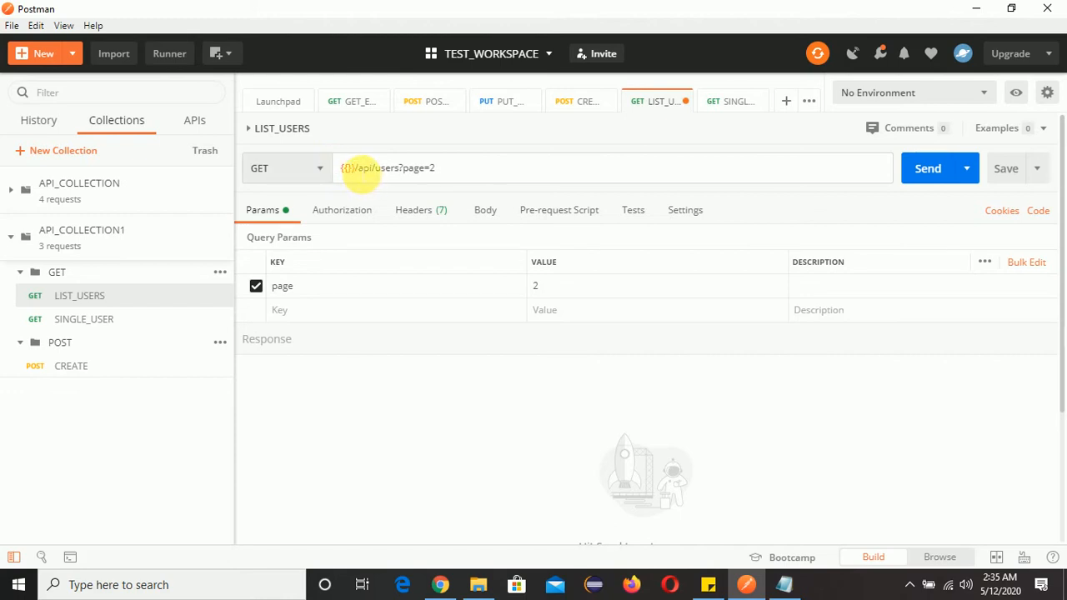
mouse_move(349, 169)
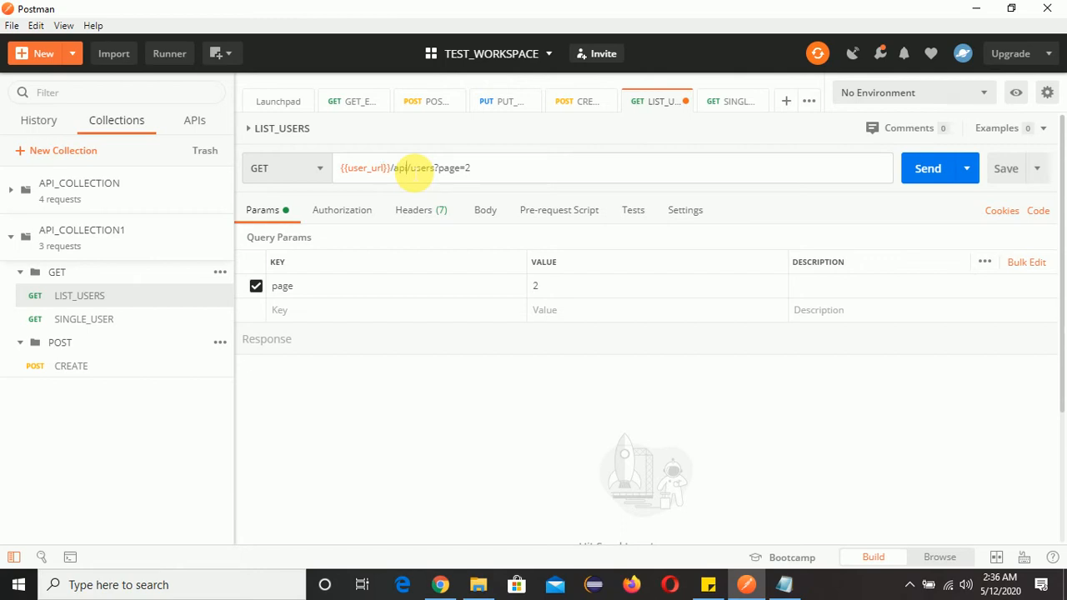
mouse_move(386, 169)
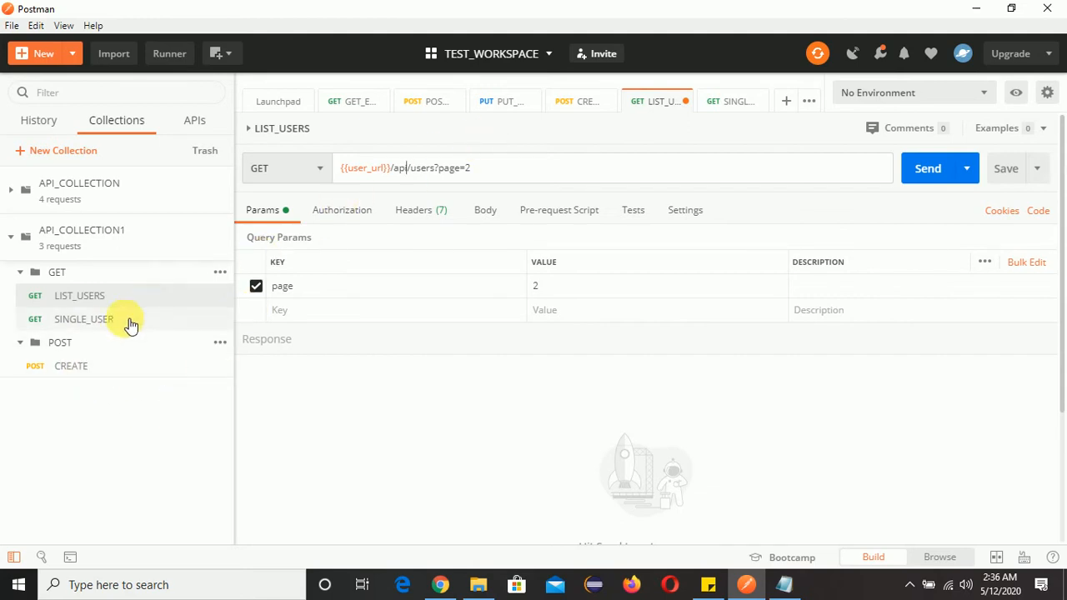
mouse_move(395, 166)
drag(391, 171, 344, 169)
key(ctrl+c)
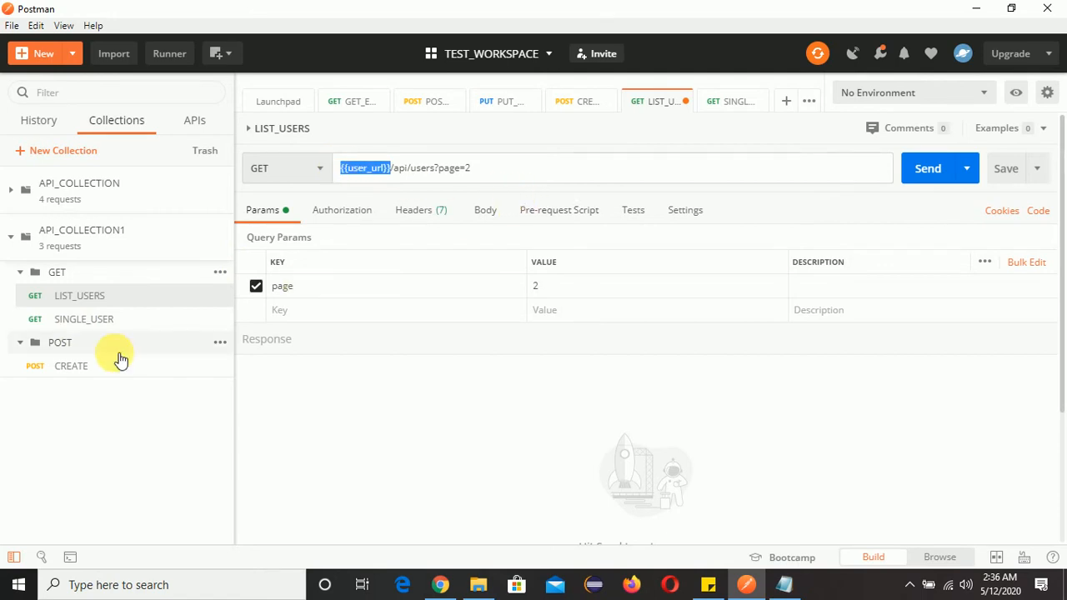
click(114, 325)
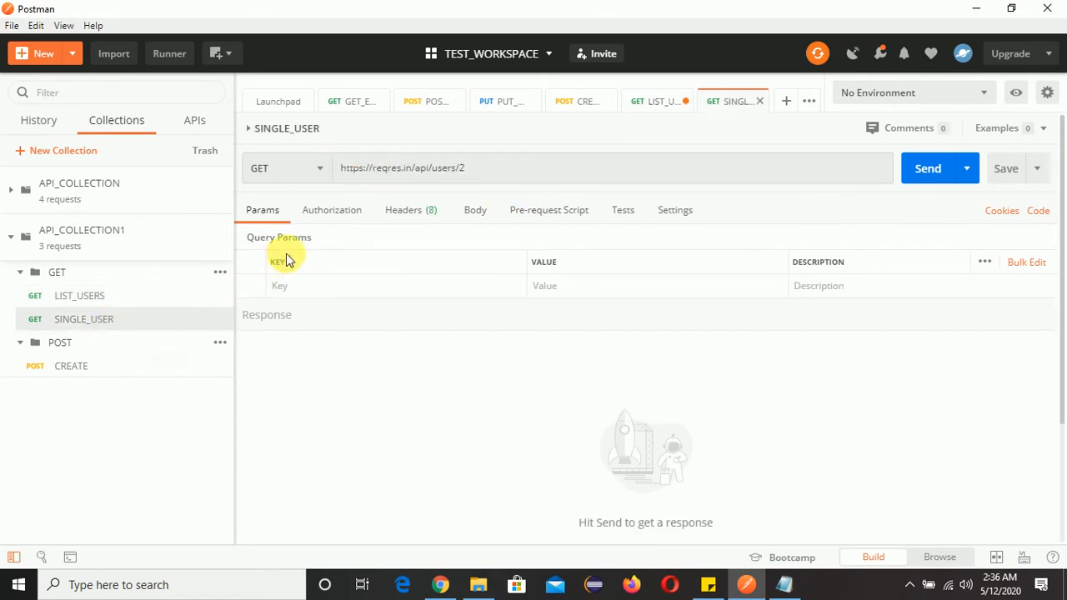
double_click(413, 168)
click(406, 169)
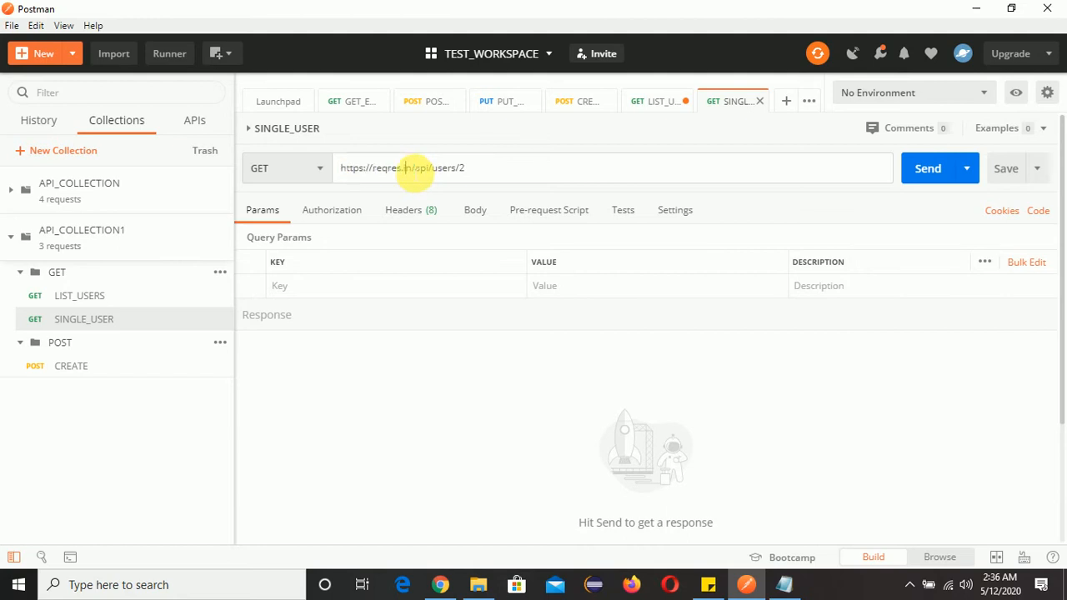
drag(413, 168, 346, 169)
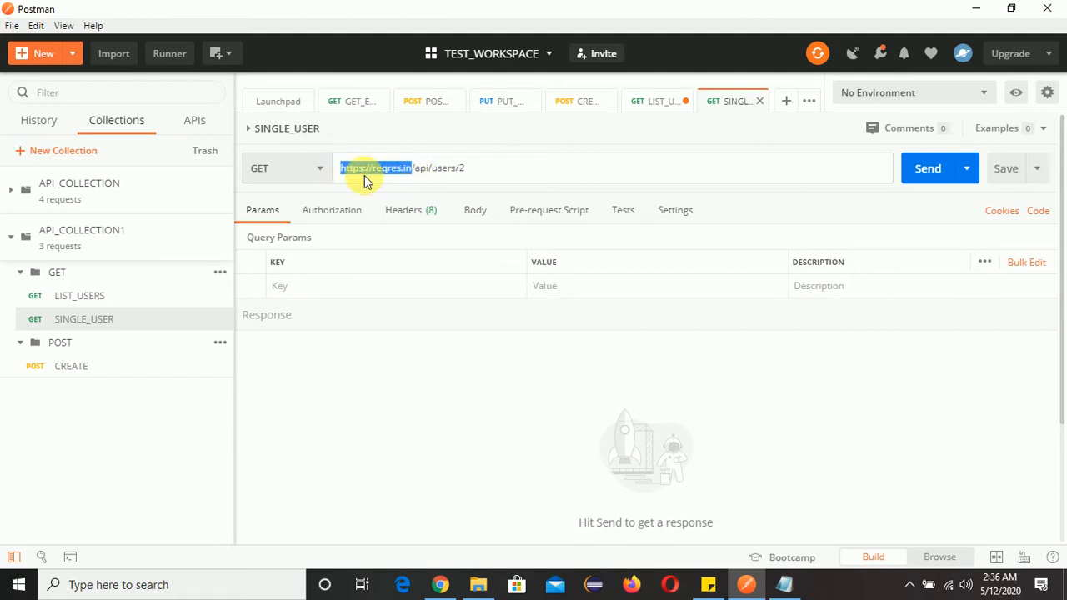
key(ctrl+v)
key(ctrl+v)
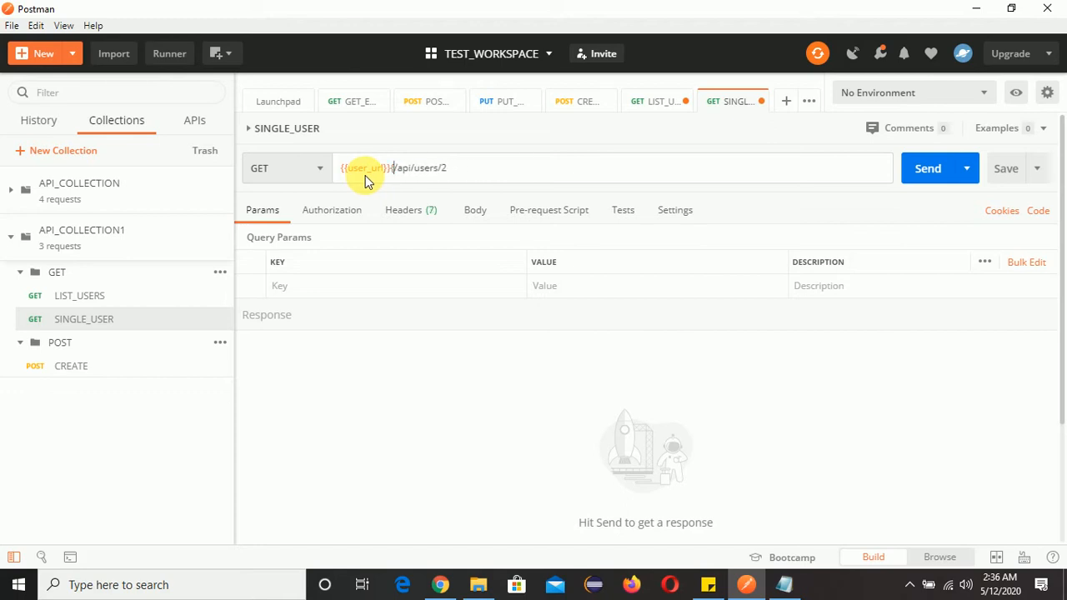
click(457, 169)
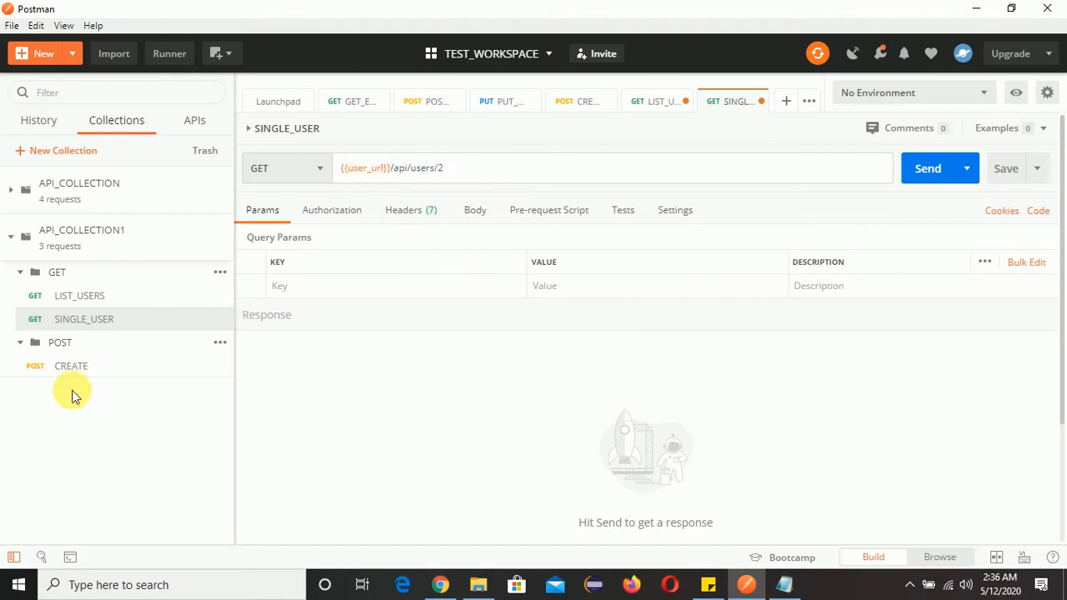
click(93, 374)
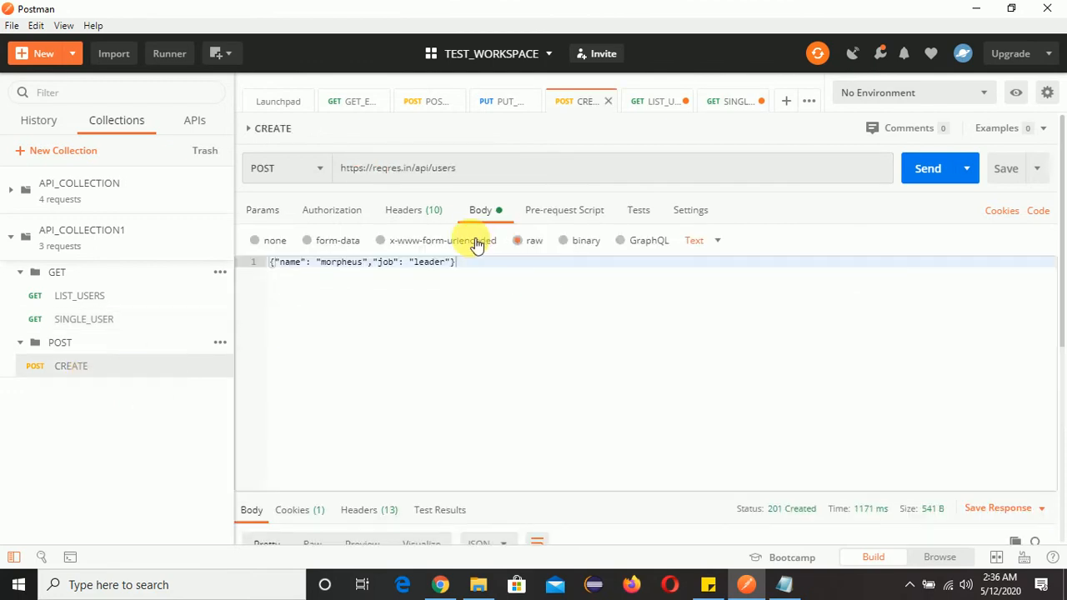
drag(340, 168, 412, 169)
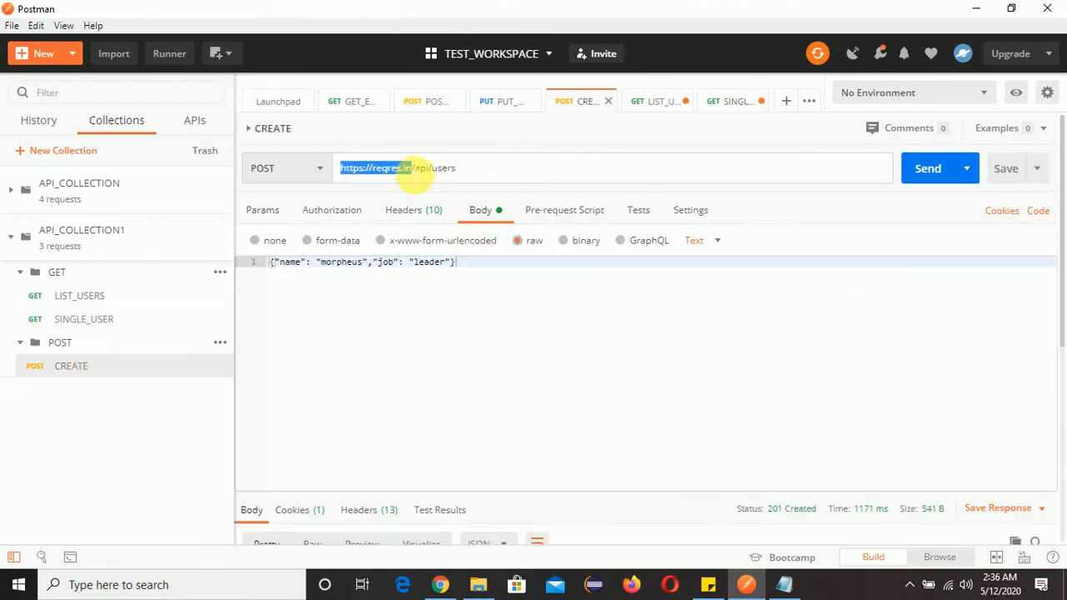
key(ctrl+v)
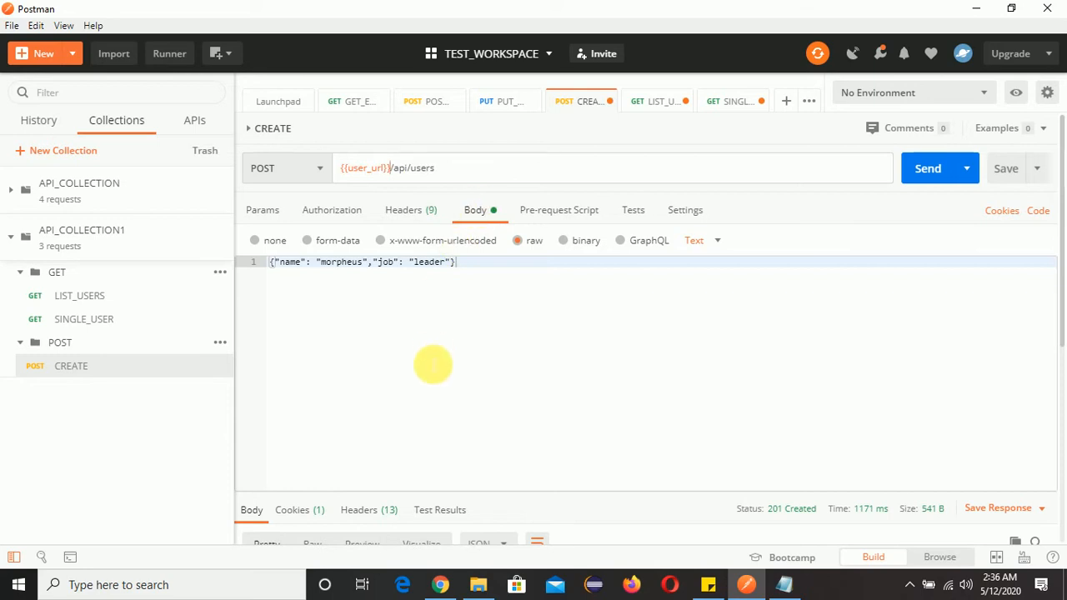
click(433, 360)
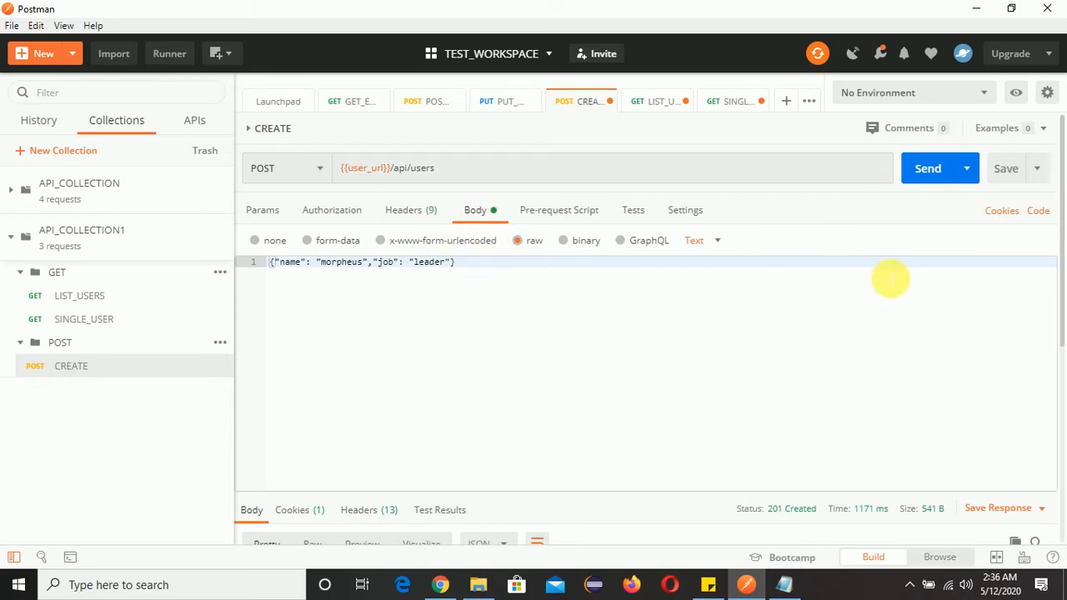
Save the URL changes in the CREATE, SINGLE_USER and LIST_USERS requests.
click(1008, 170)
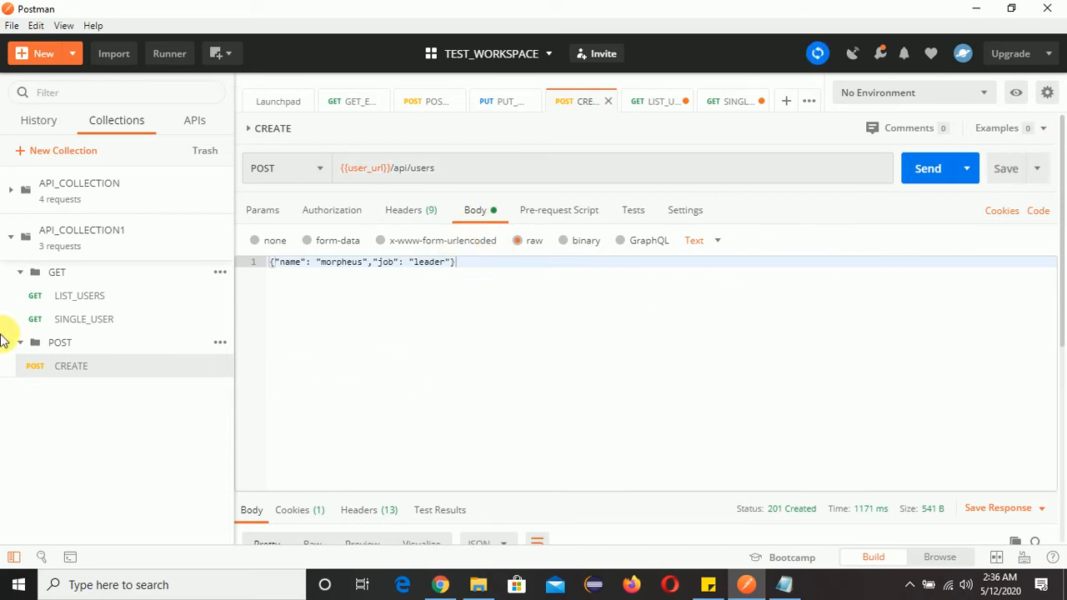
click(92, 323)
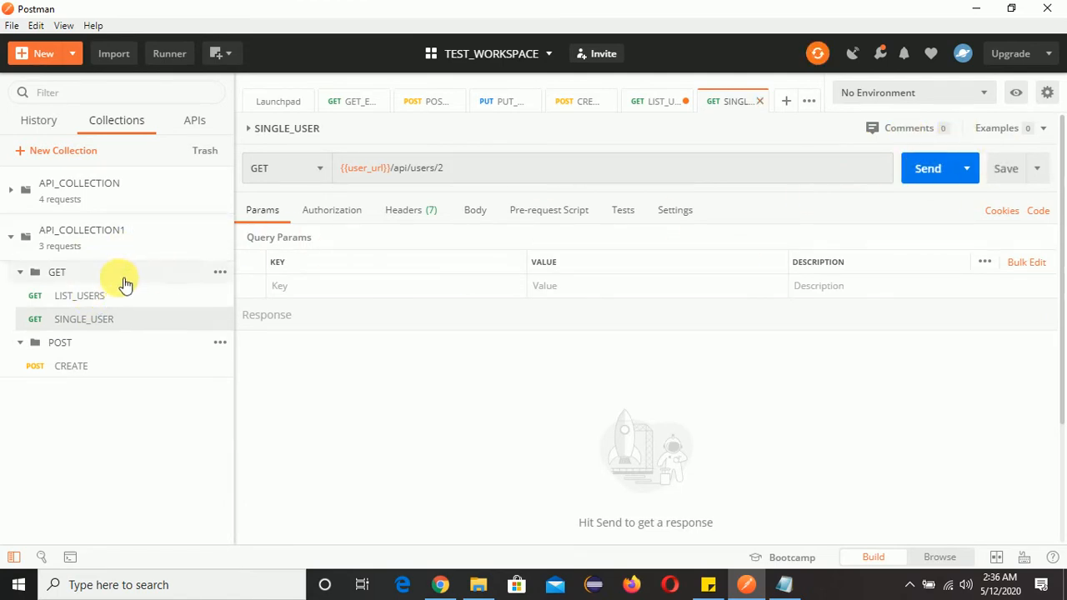
click(102, 300)
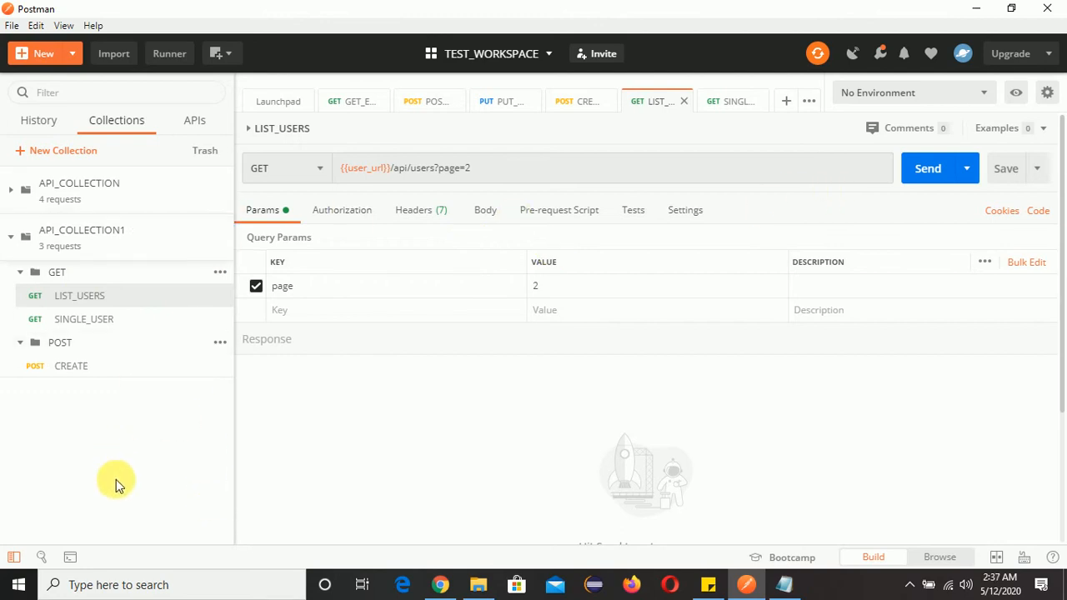
Open the Postman Console, then resize and move its window so the LIST_USERS request URL stays in view.
click(71, 557)
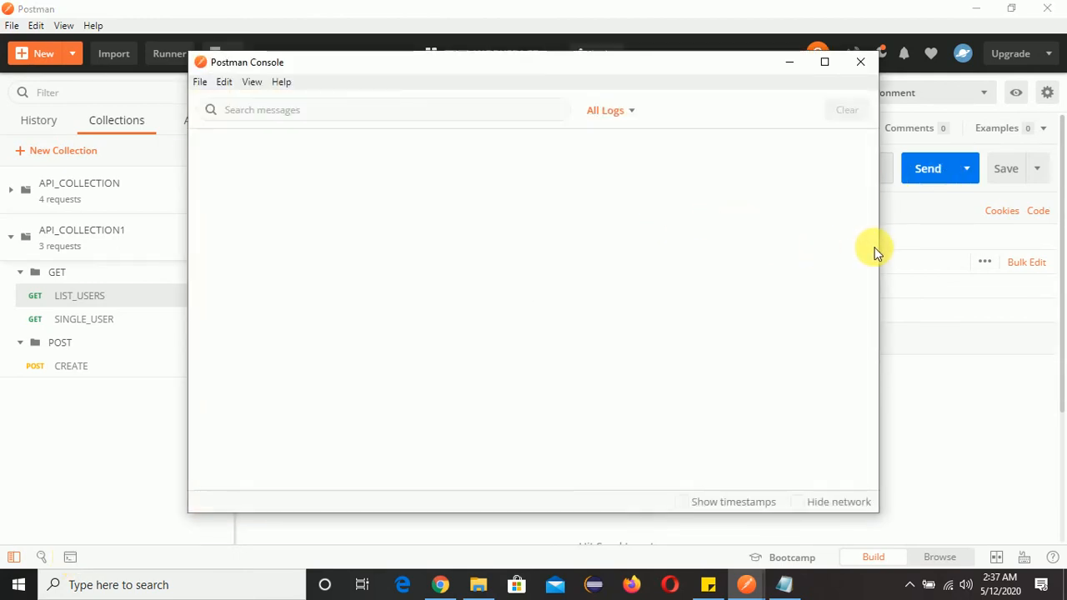
drag(887, 246, 664, 265)
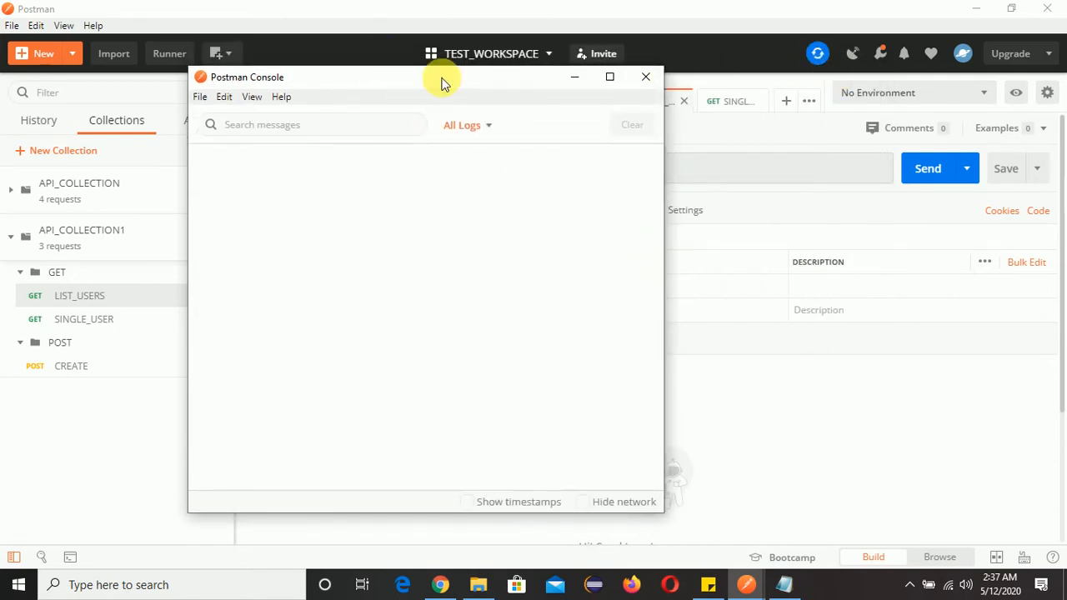
drag(441, 83, 849, 78)
drag(884, 522, 881, 556)
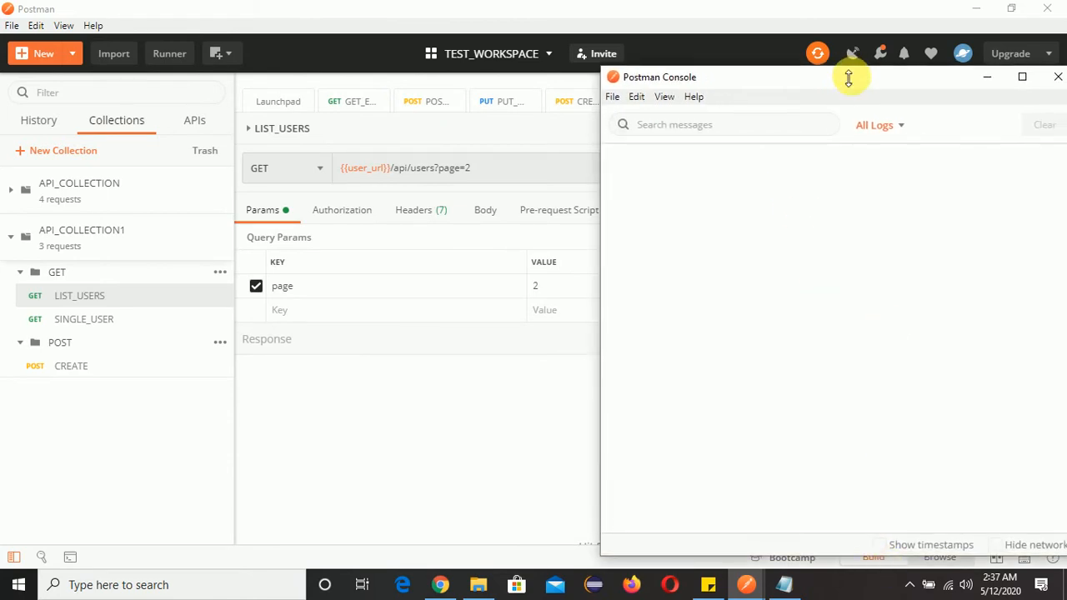
drag(848, 78, 845, 46)
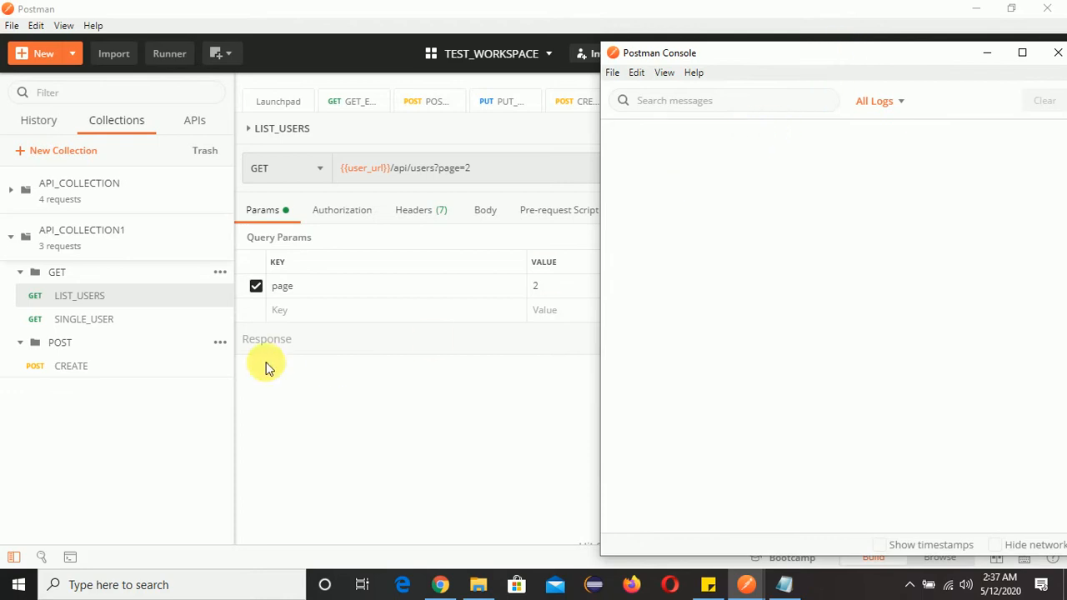
Send the LIST_USERS request and check its response status, time and size.
click(128, 297)
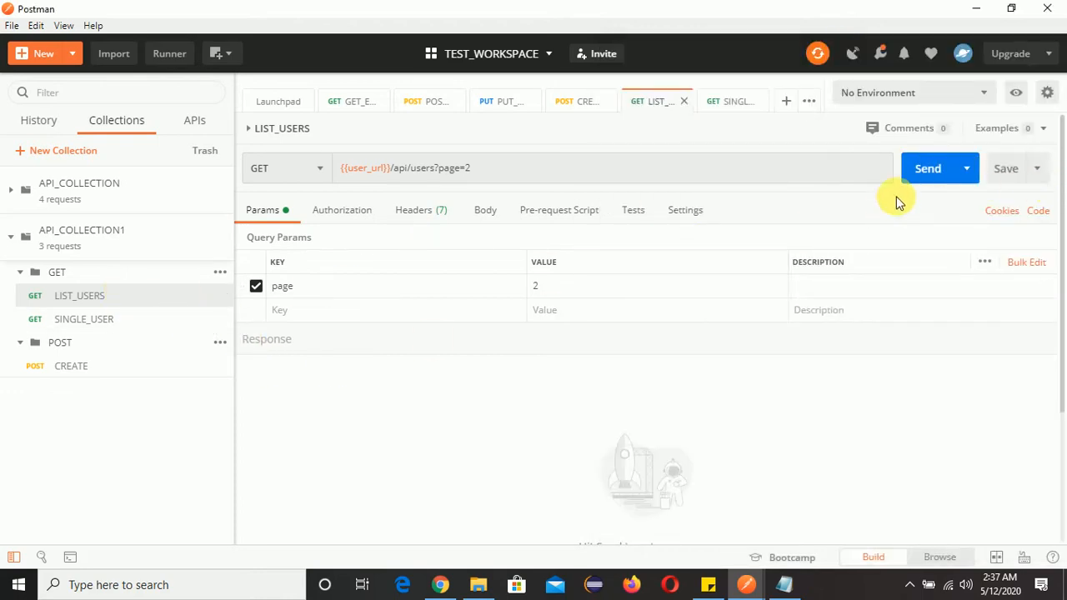
click(920, 176)
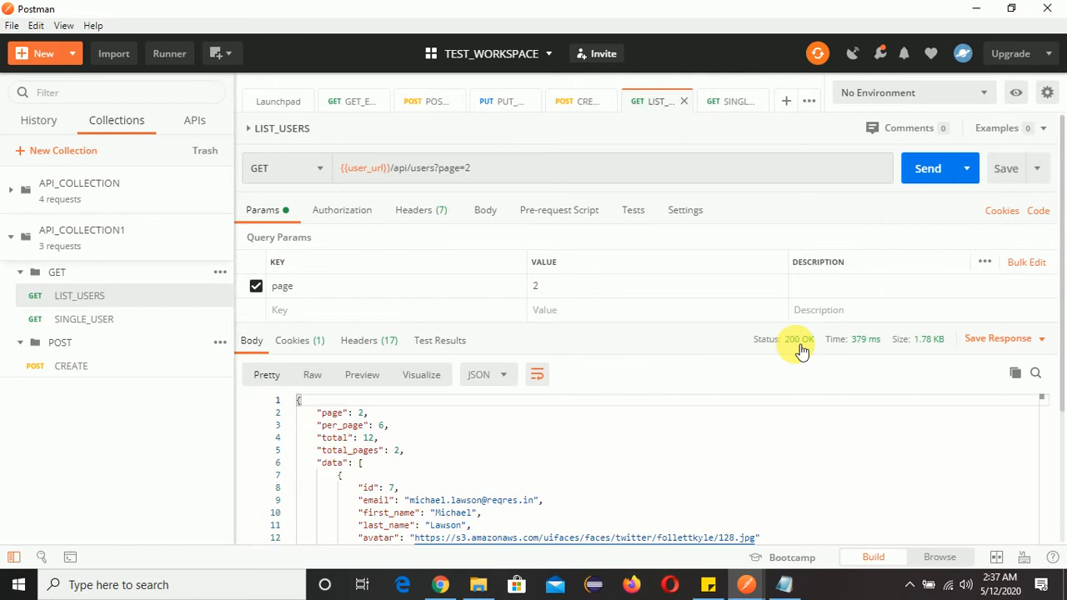
mouse_move(869, 347)
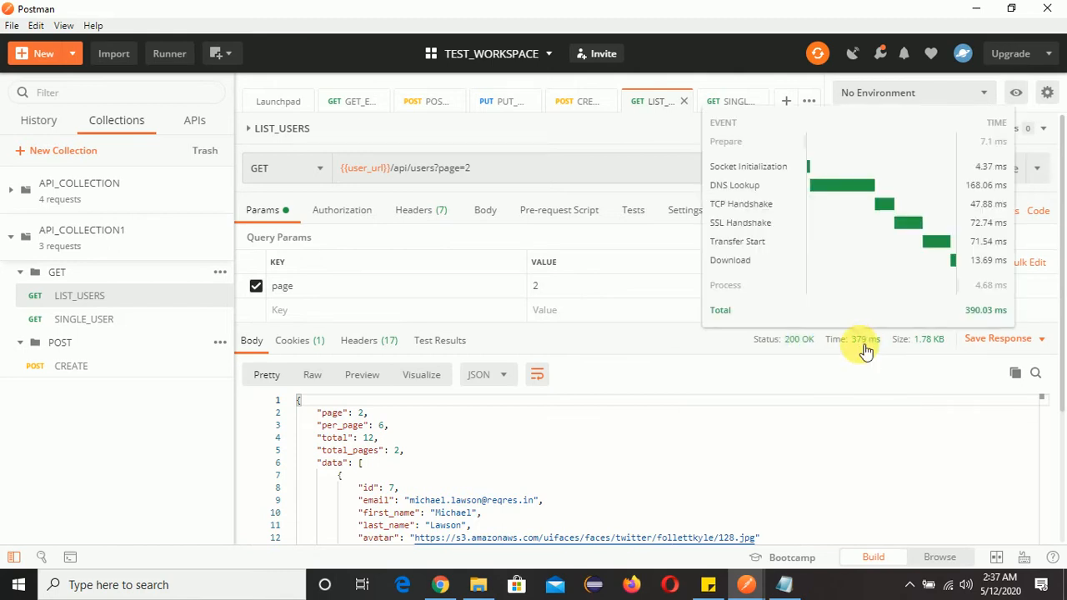
mouse_move(919, 347)
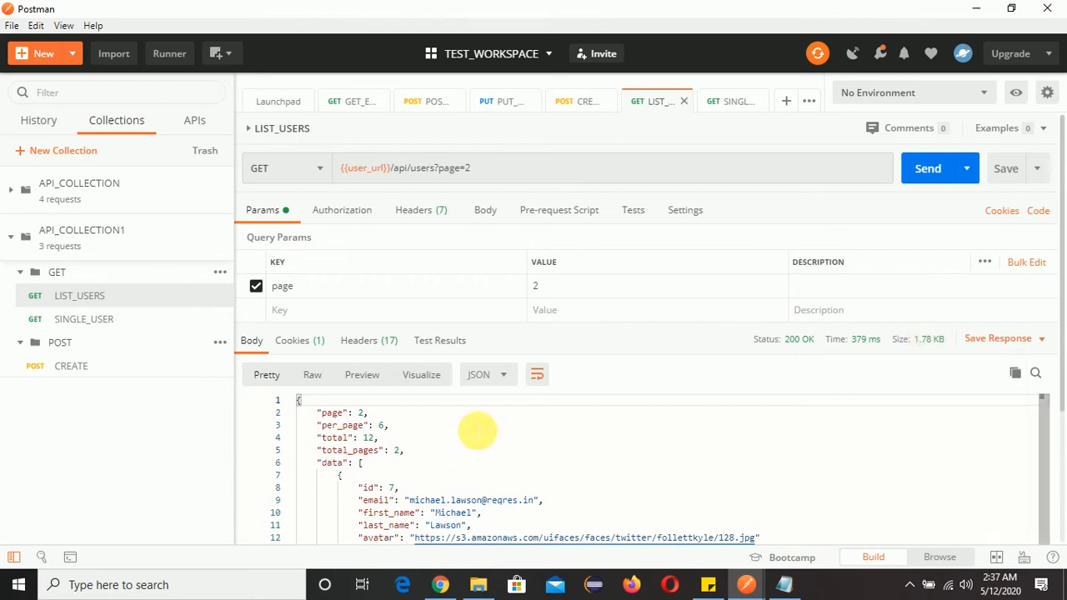
Send the SINGLE_USER and CREATE requests and view the response body of CREATE.
click(85, 322)
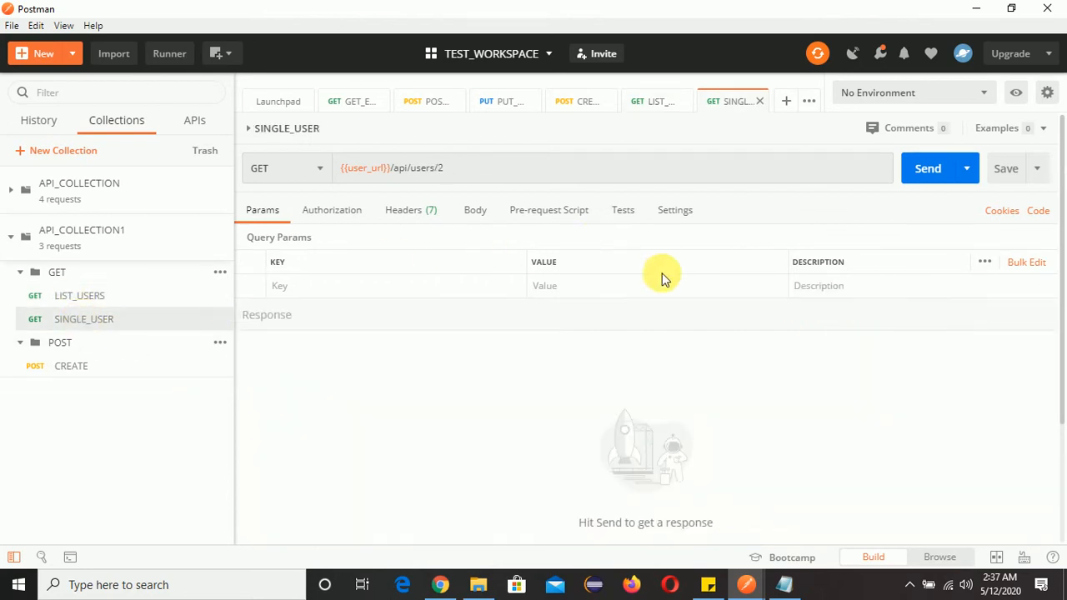
click(925, 171)
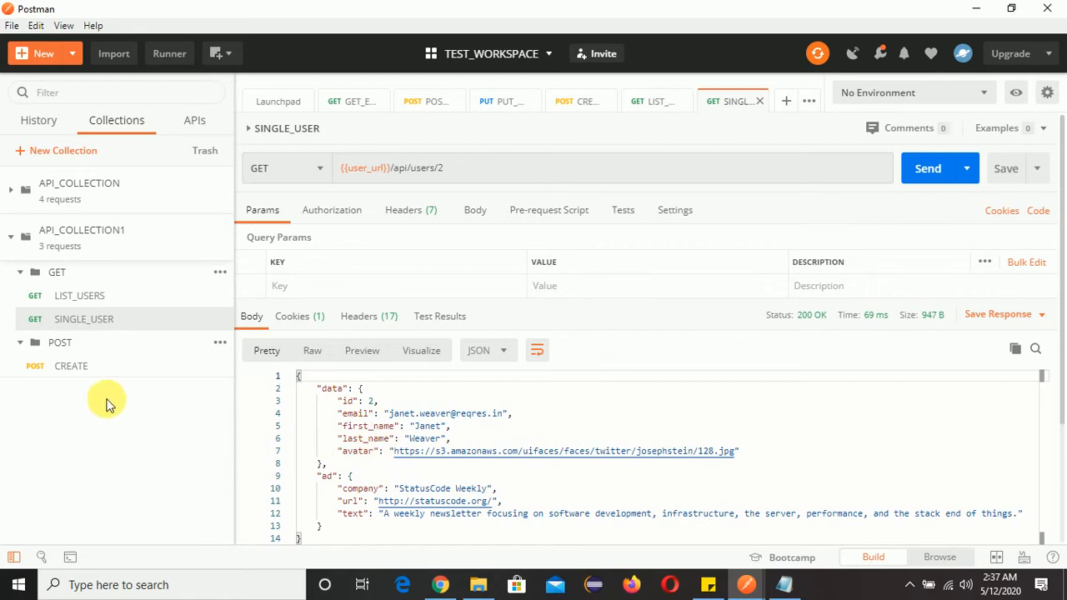
click(92, 369)
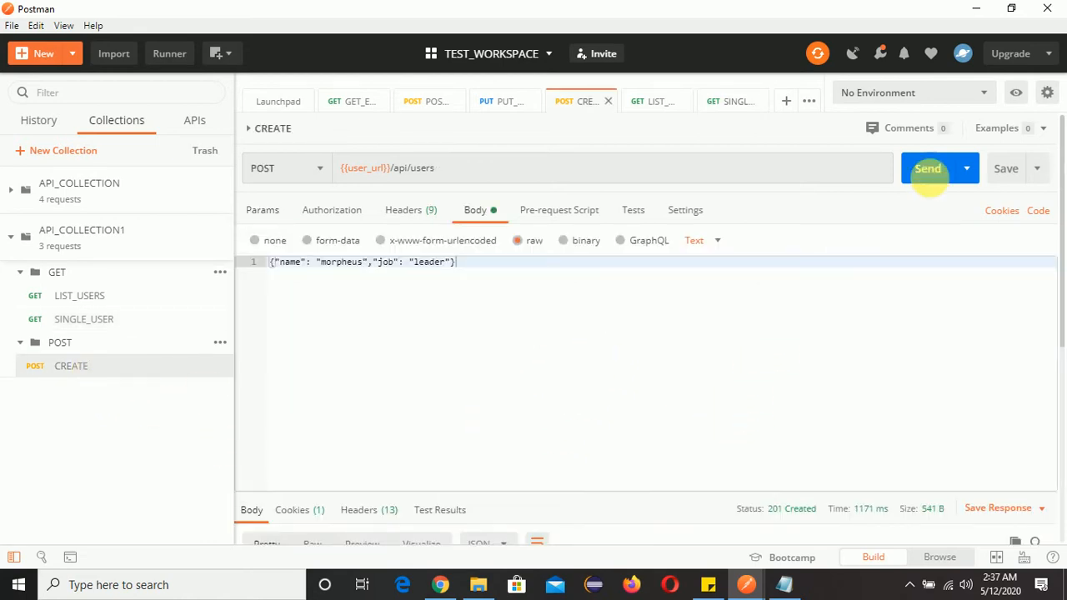
click(926, 169)
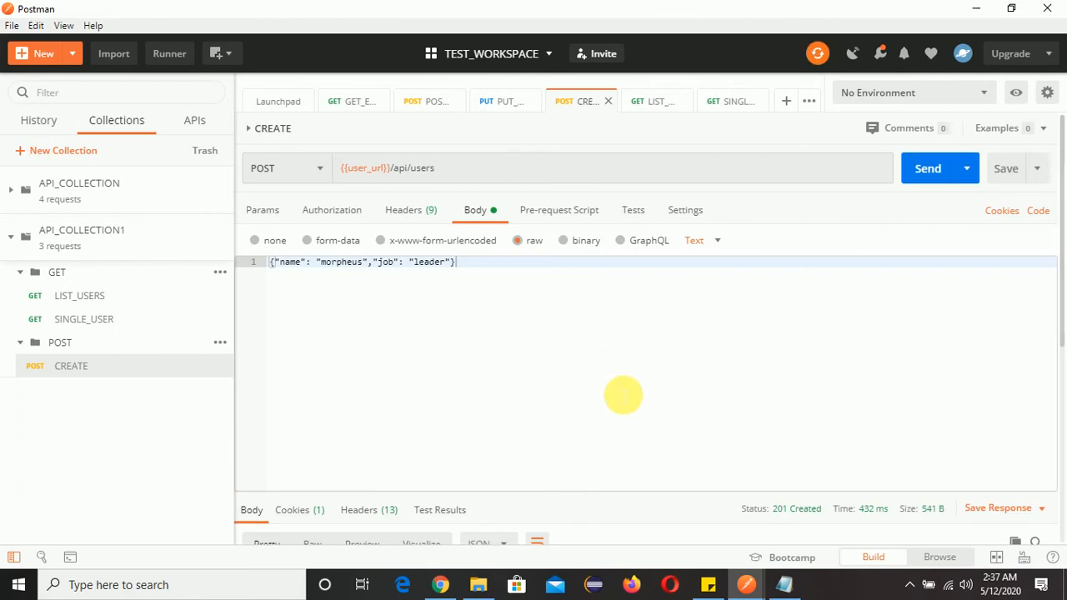
scroll(621, 395, down, 3)
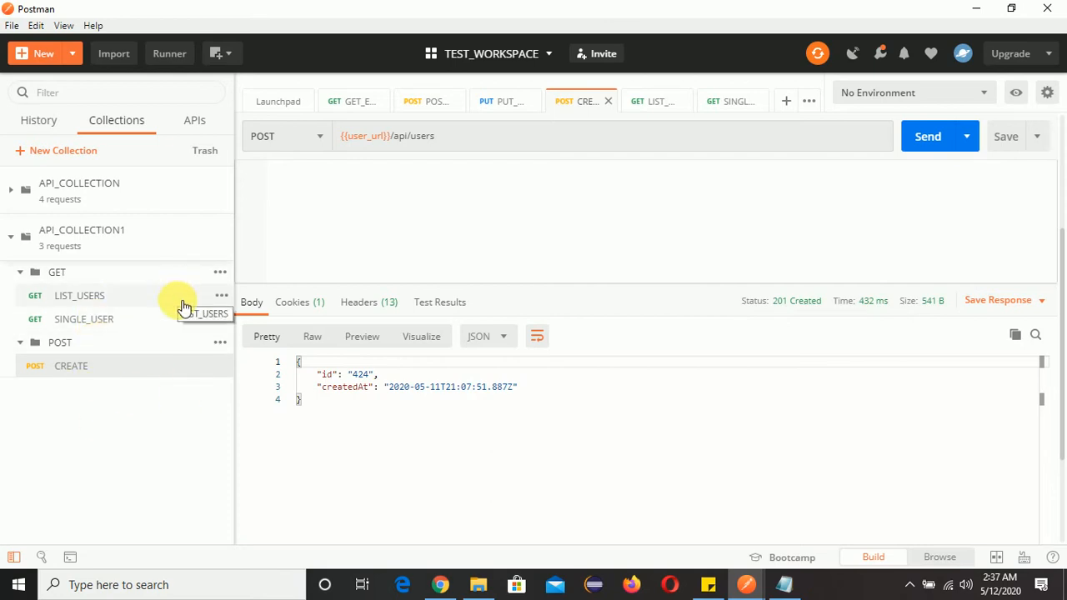
Examine the logged URL and header details of the two GET requests and the POST request in the Postman Console, then minimize it.
mouse_move(748, 587)
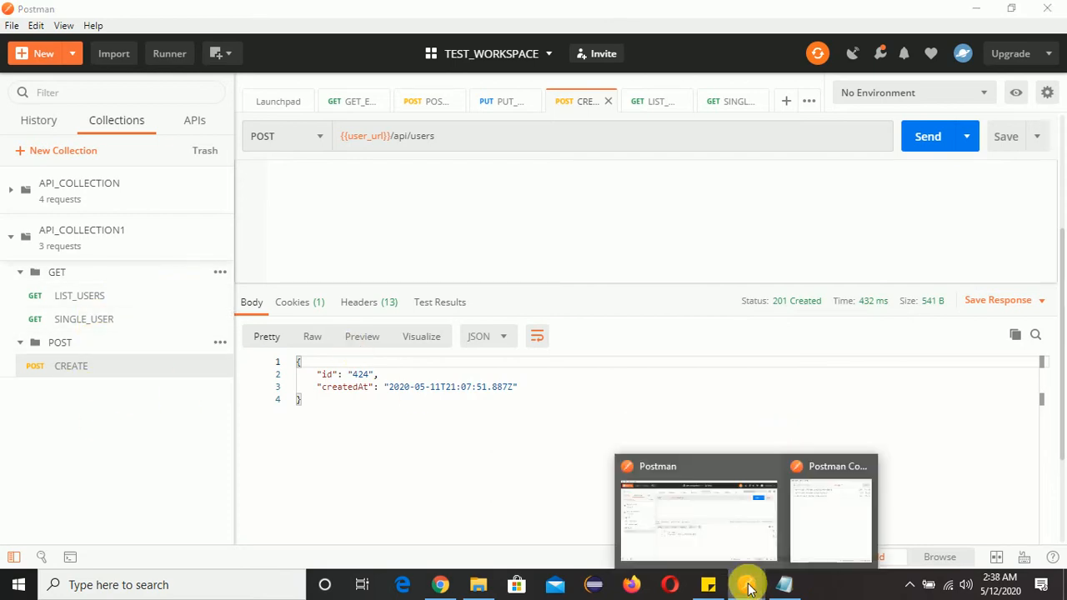
click(836, 512)
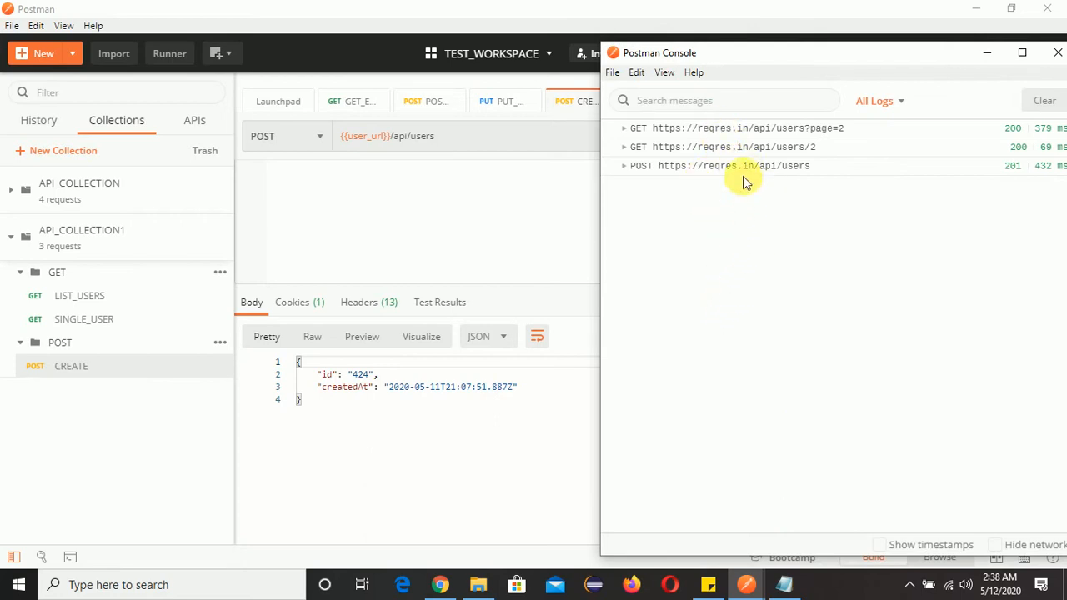
click(632, 132)
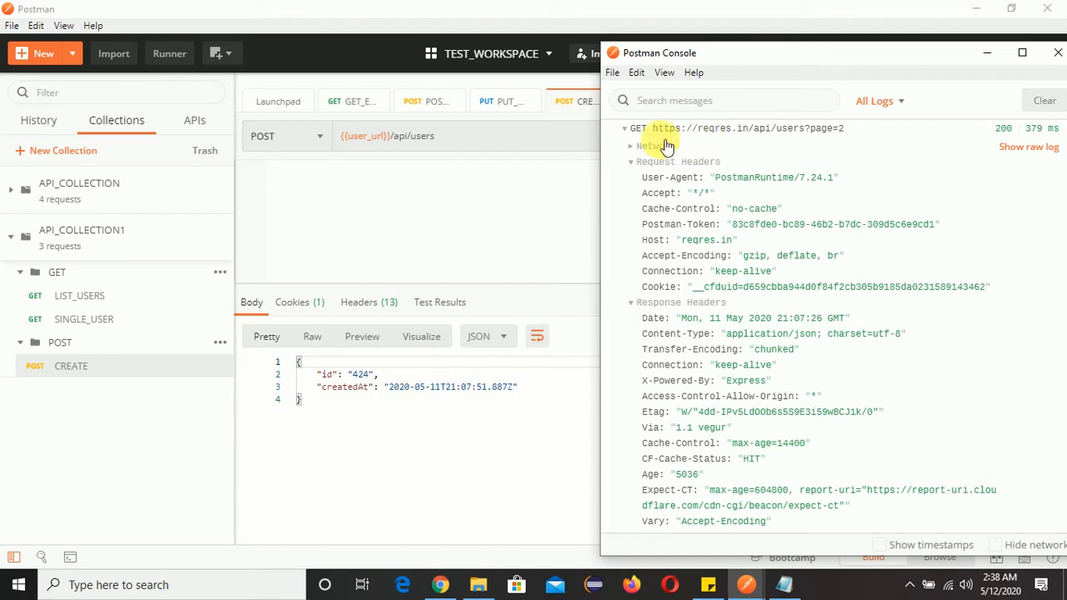
click(631, 136)
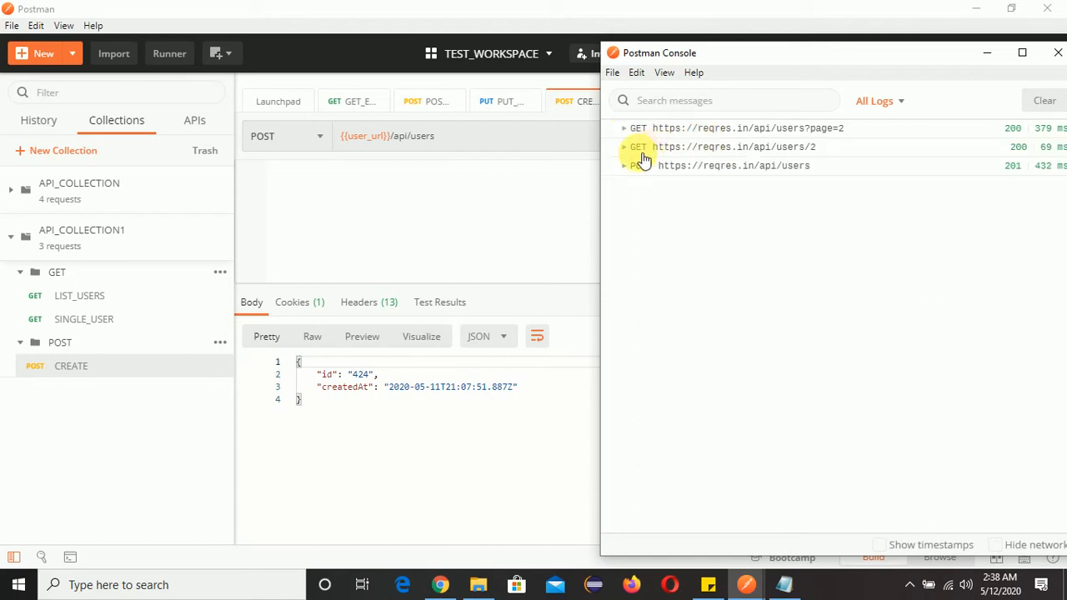
click(631, 150)
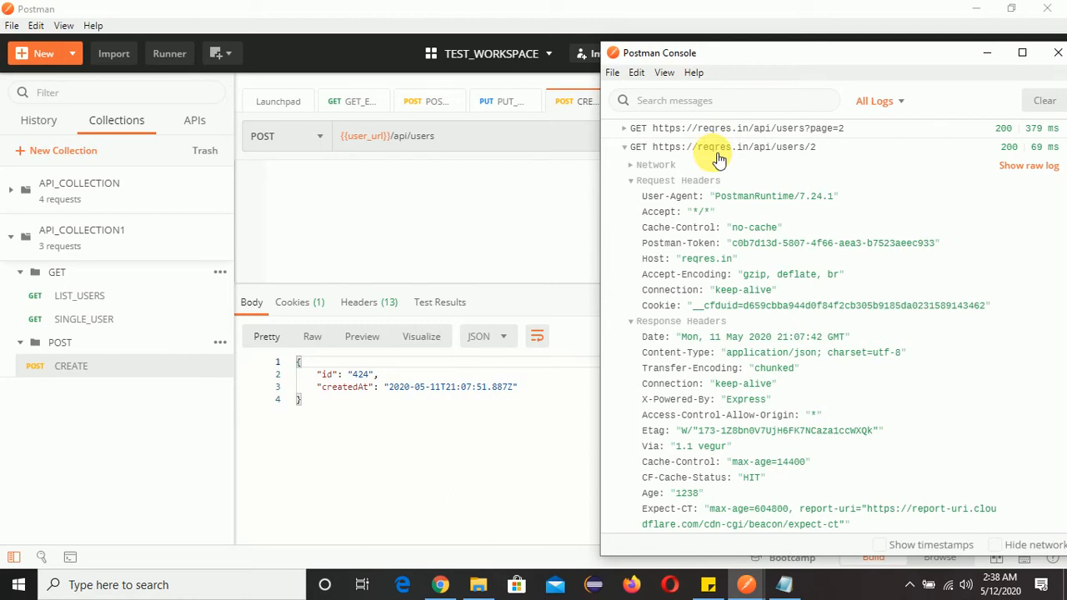
click(632, 150)
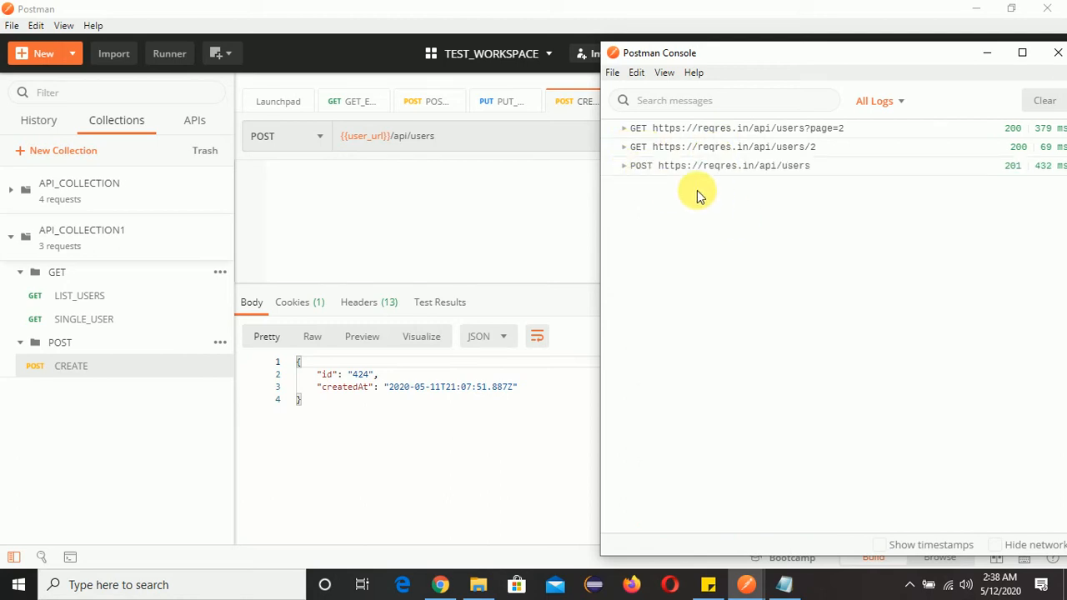
click(635, 166)
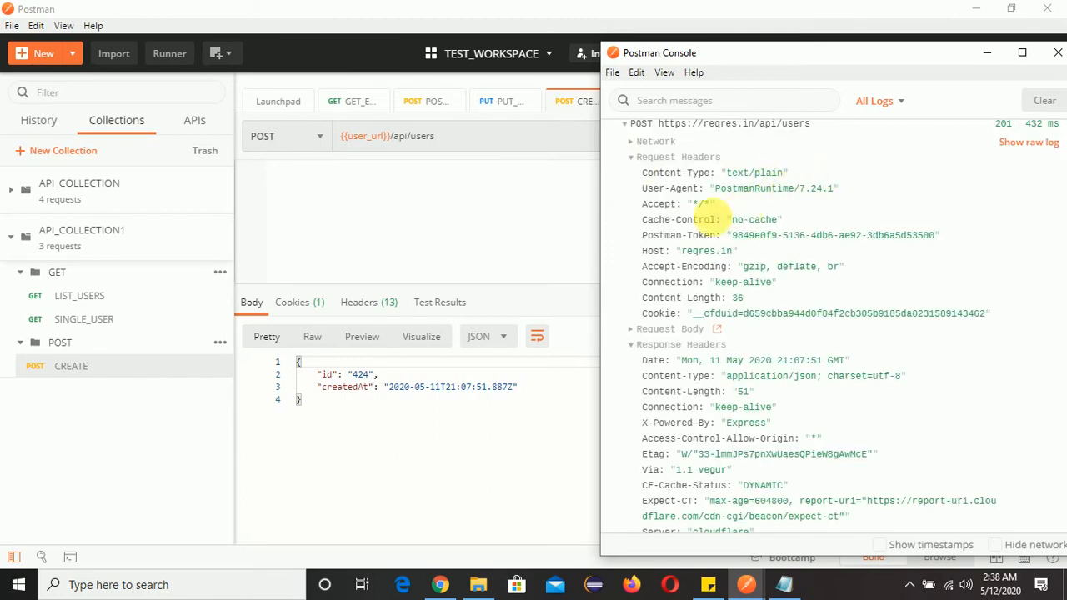
scroll(714, 208, up, 1)
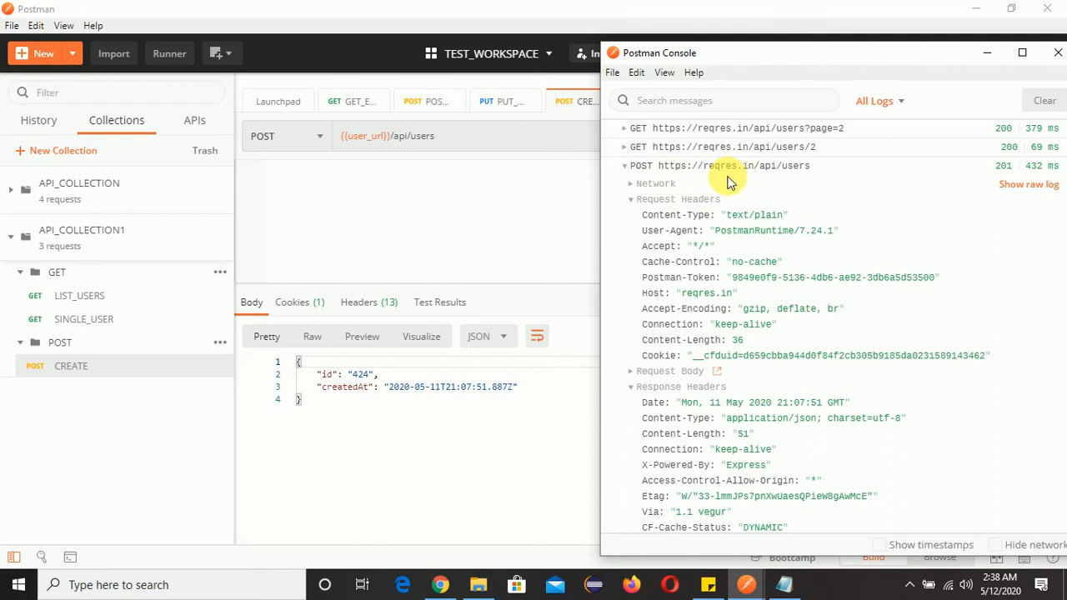
click(631, 171)
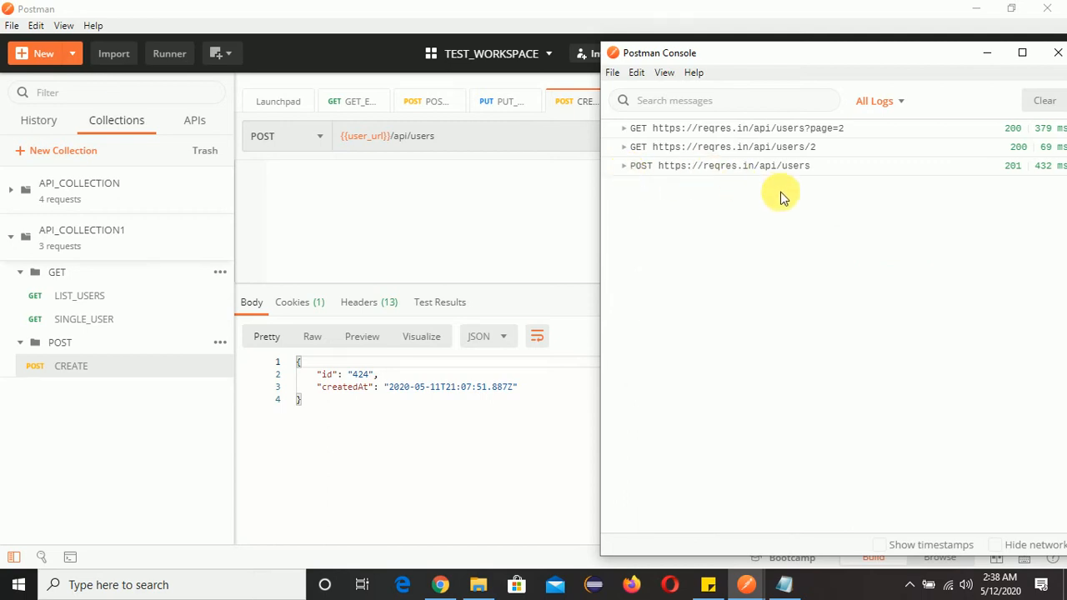
click(991, 55)
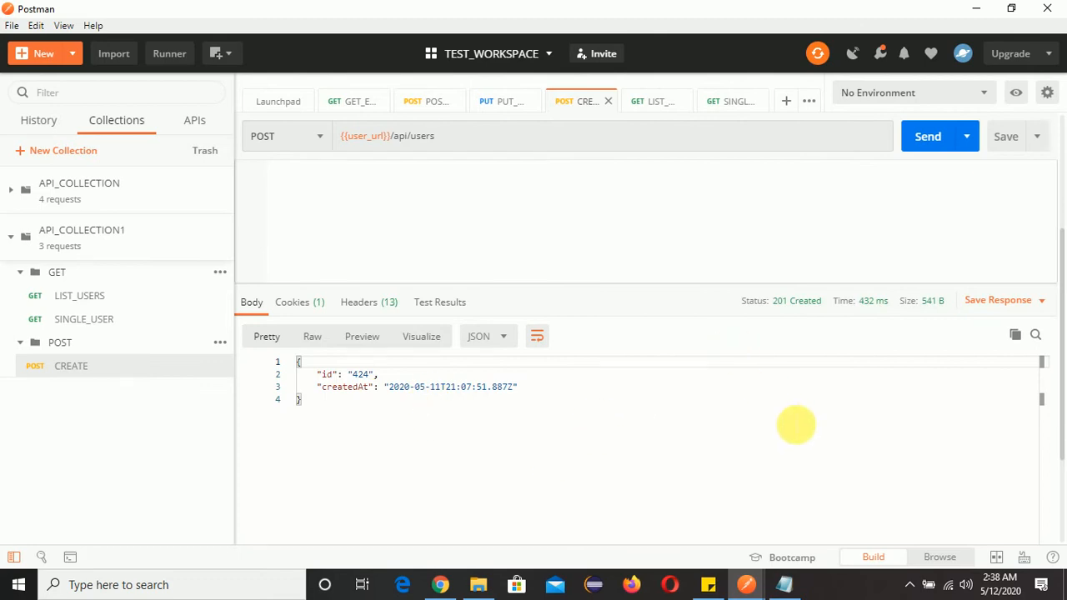
Switch to the POSTMAN notes in Notepad and review the heading about setting and getting variables through scripting.
click(786, 584)
scroll(450, 407, down, 2)
scroll(529, 356, up, 2)
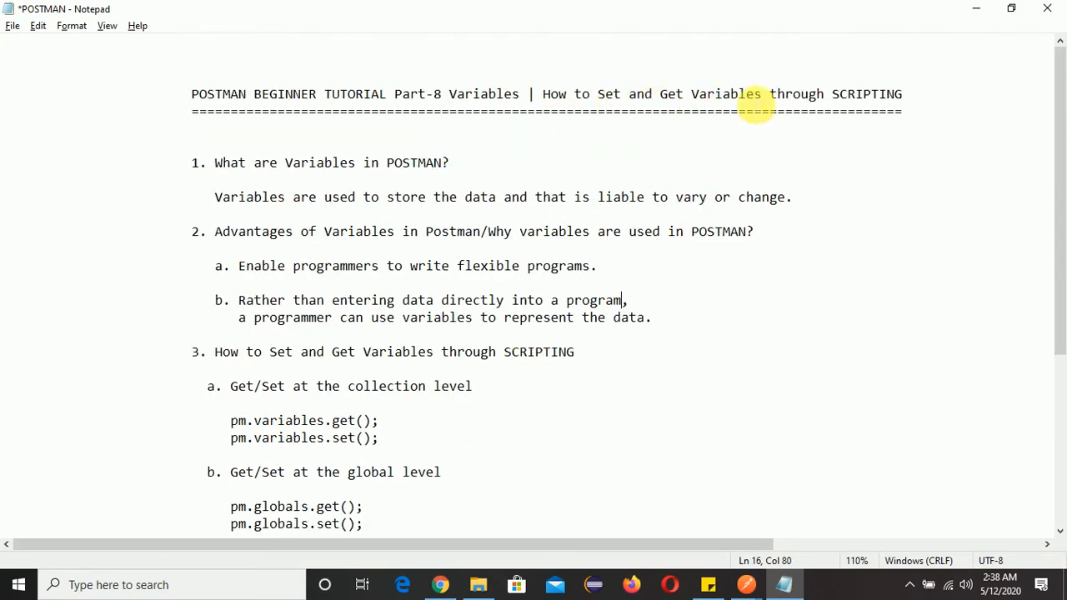
click(915, 94)
drag(914, 94, 536, 95)
click(805, 323)
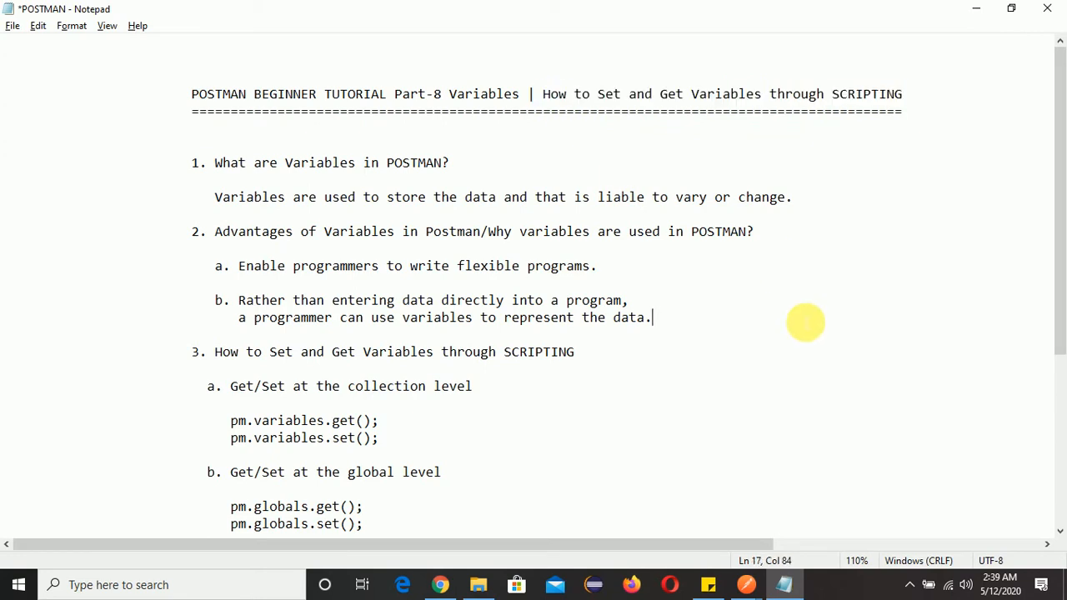
Switch to Postman and save a new global variable called name with the initial value postman.
click(785, 585)
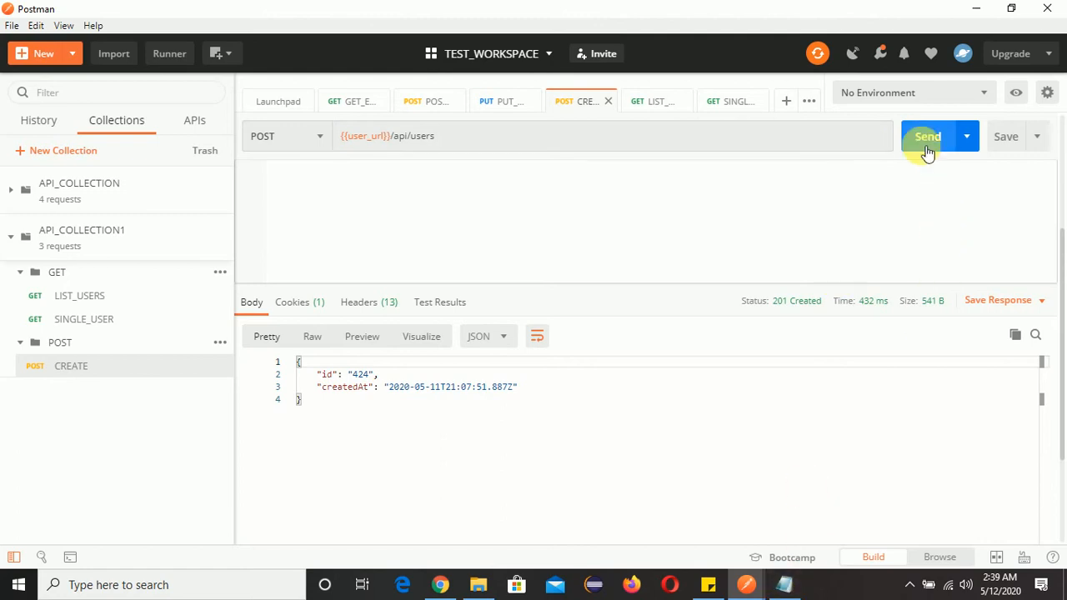
click(1047, 93)
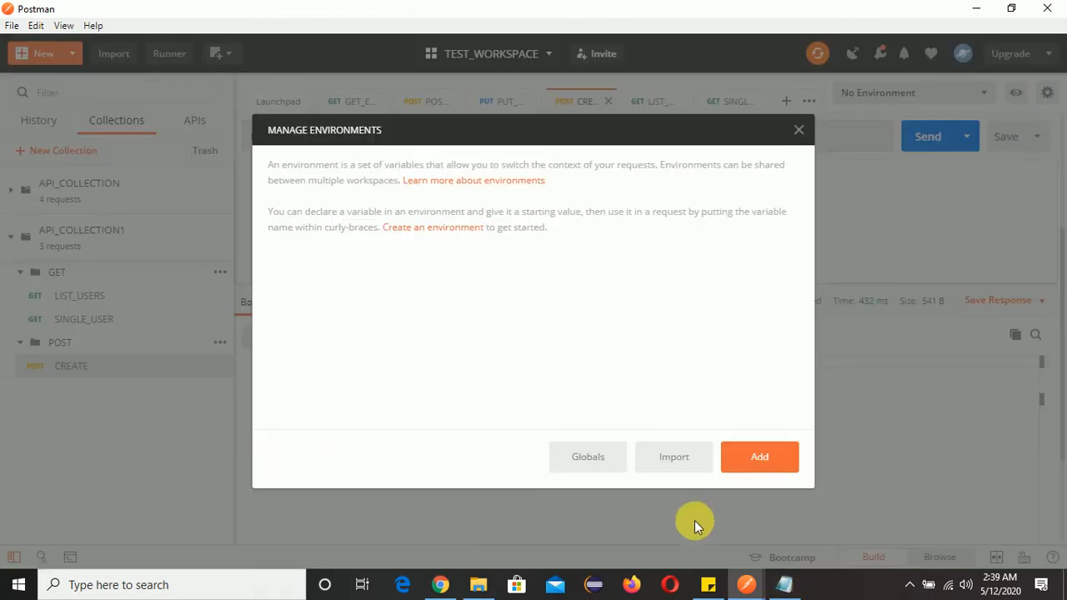
click(589, 459)
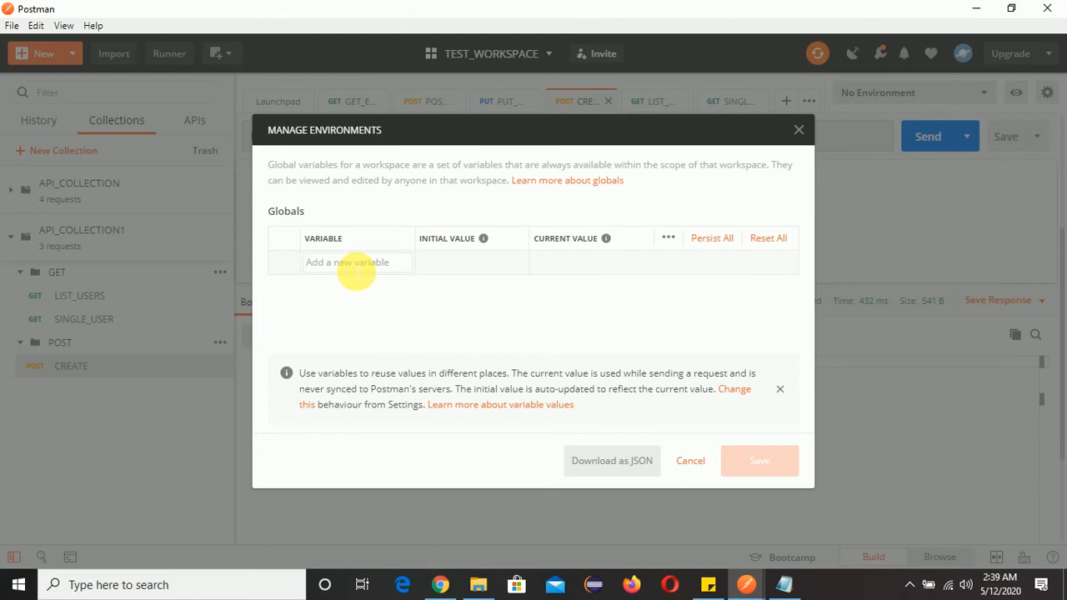
text(name)
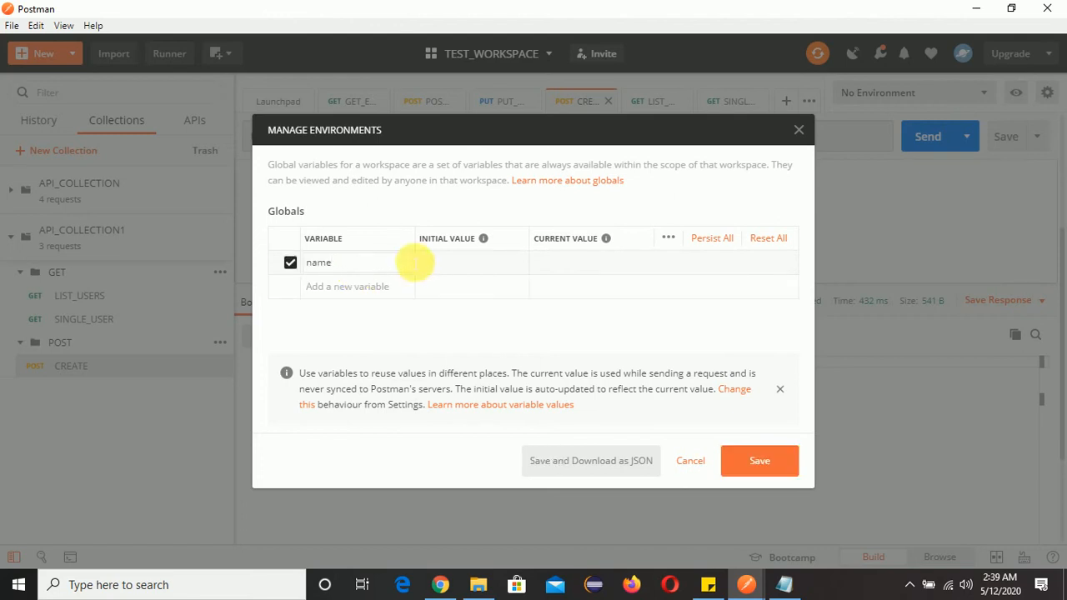
click(461, 262)
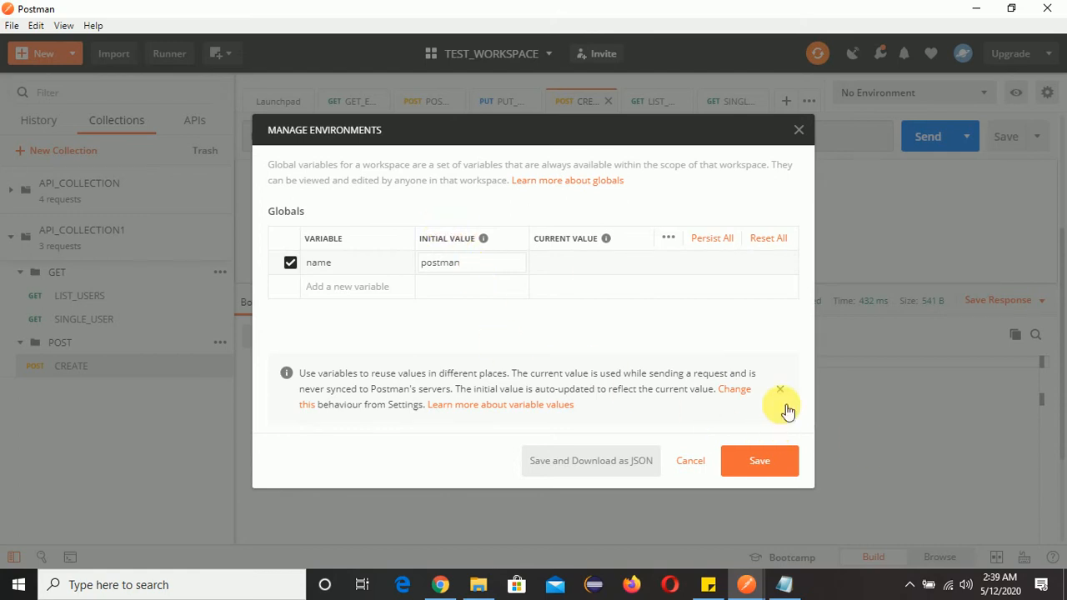
click(775, 471)
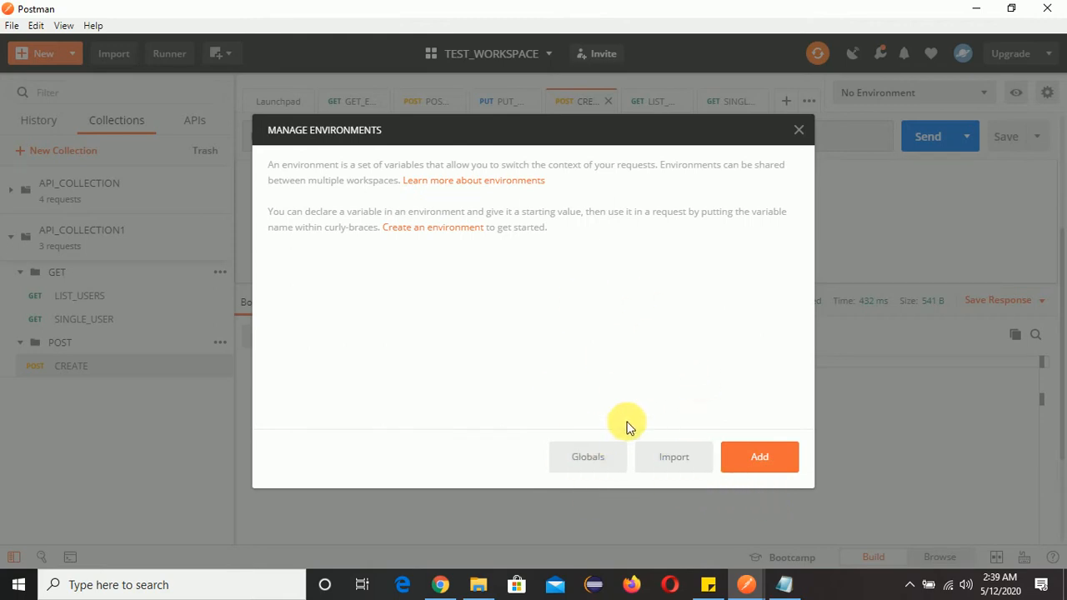
click(800, 133)
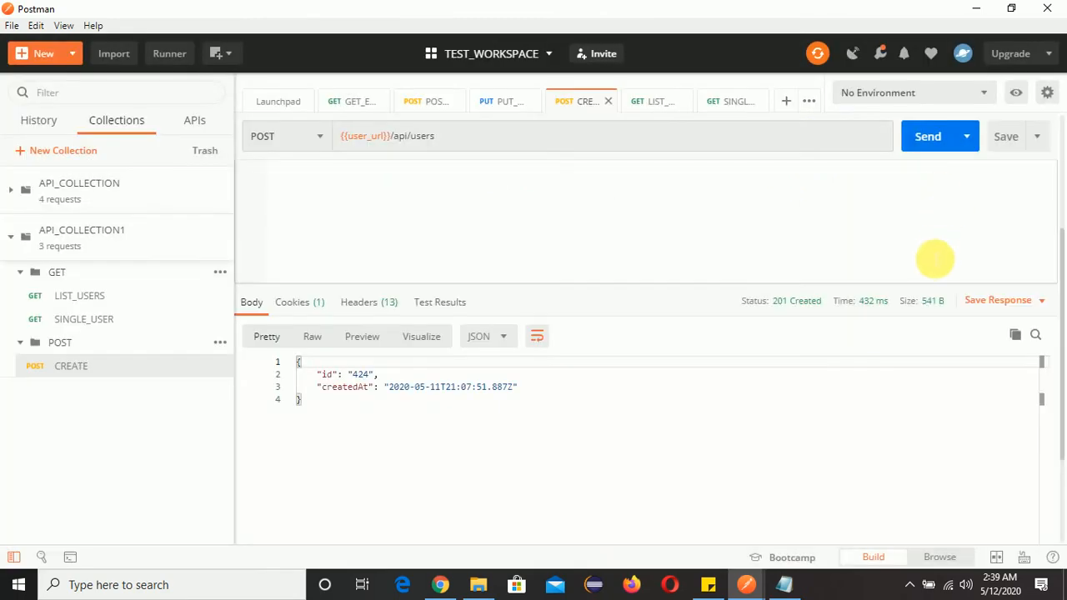
Check the Globals in the environment quick look and revisit the scripting topic heading in the Notepad notes.
click(1018, 91)
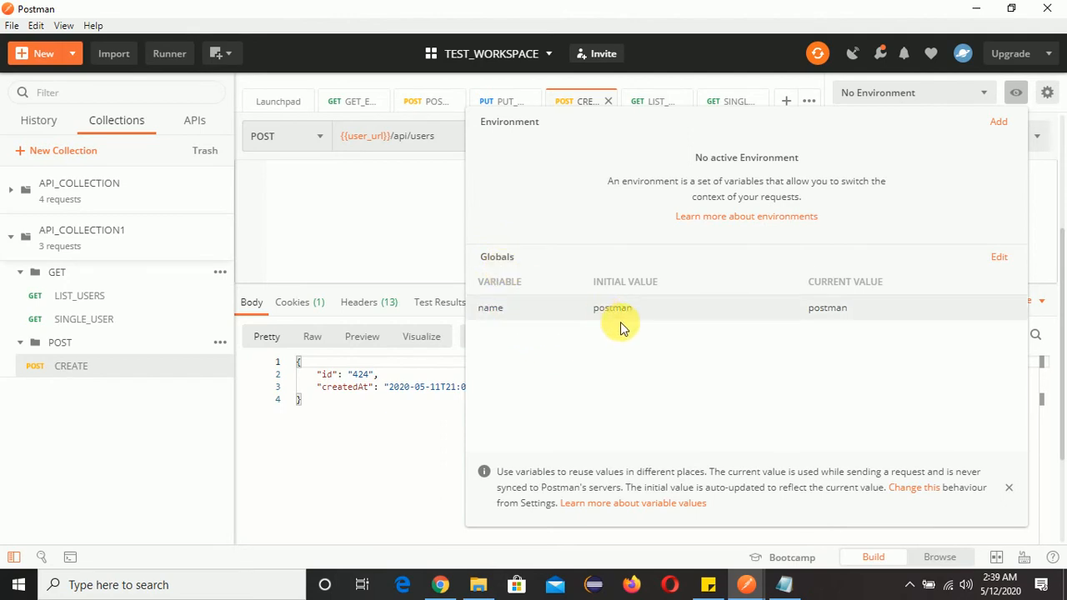
click(417, 242)
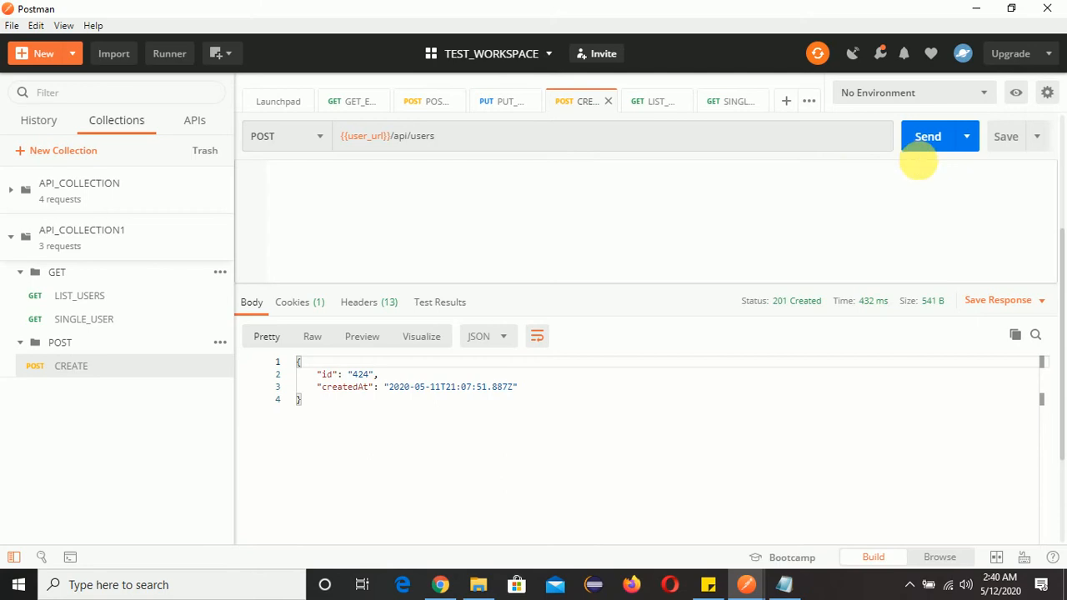
click(783, 584)
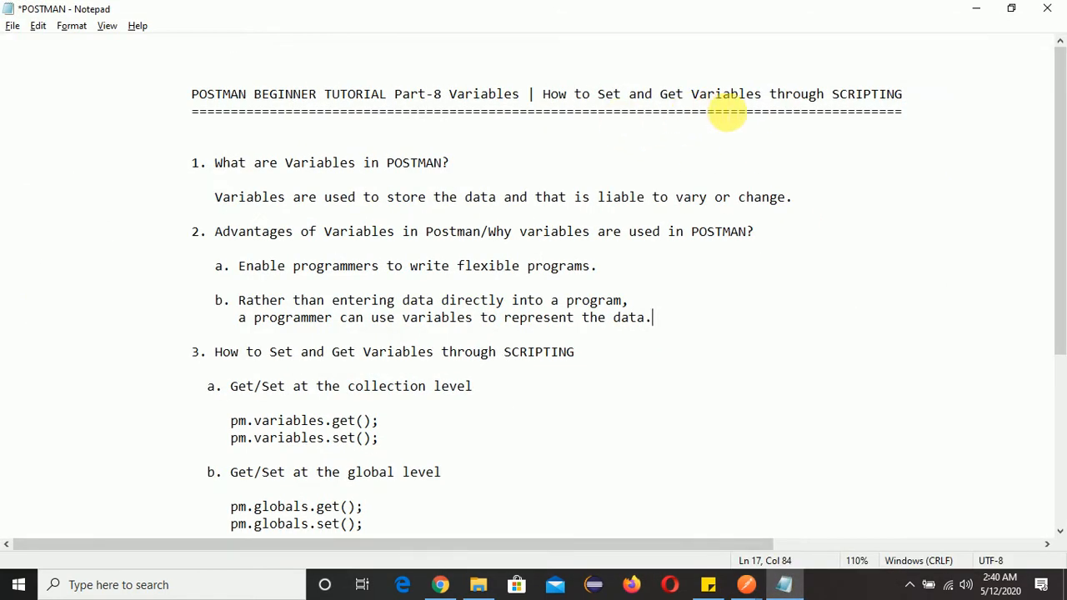
click(787, 583)
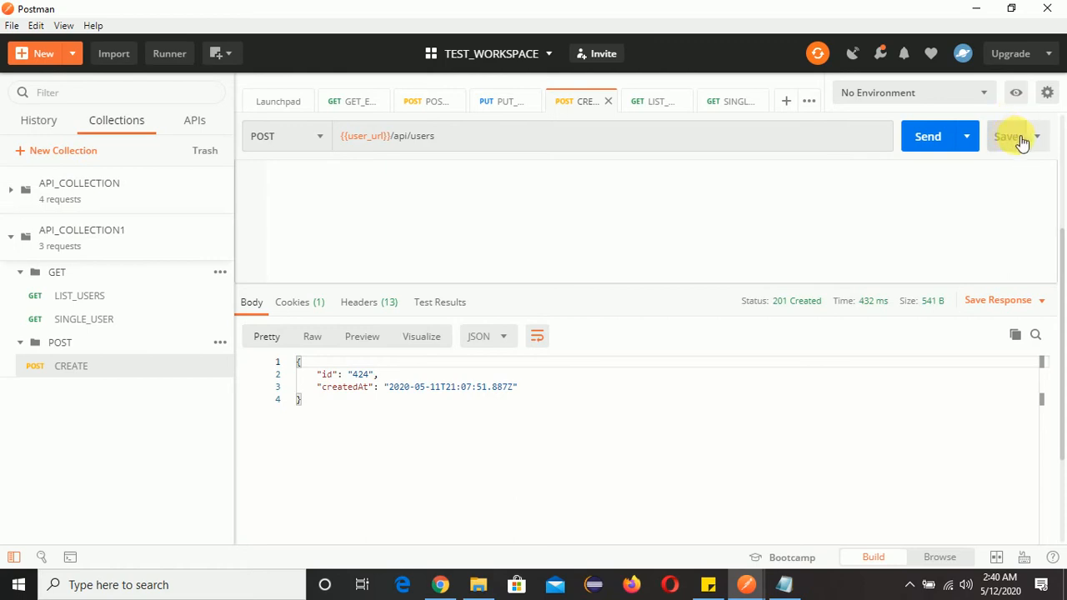
click(1015, 92)
click(459, 306)
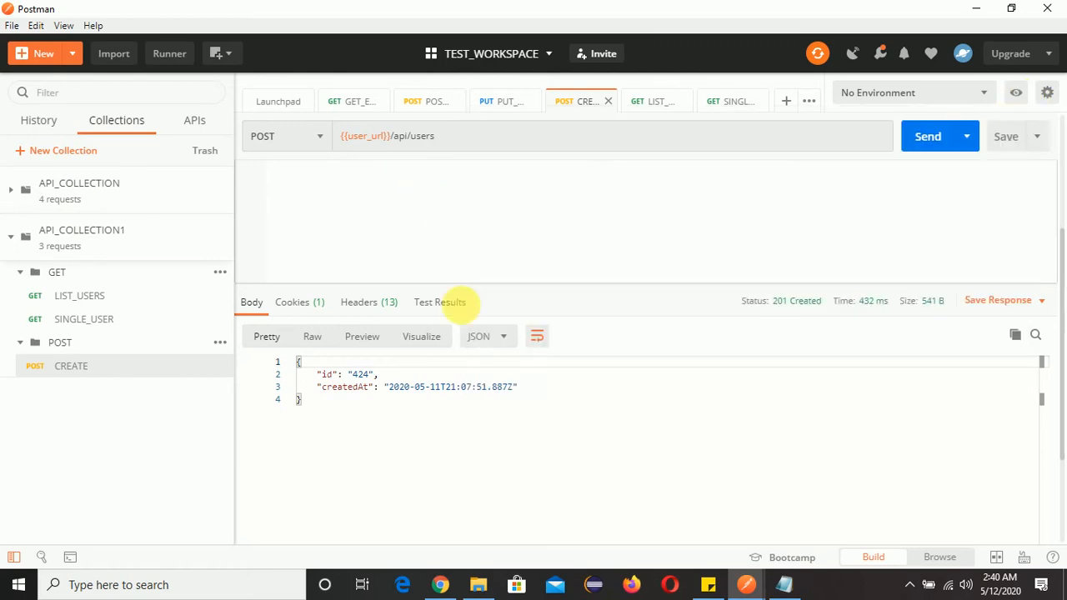
Write console.log("Welcome Automation") as the test script of the LIST_USERS request.
click(96, 301)
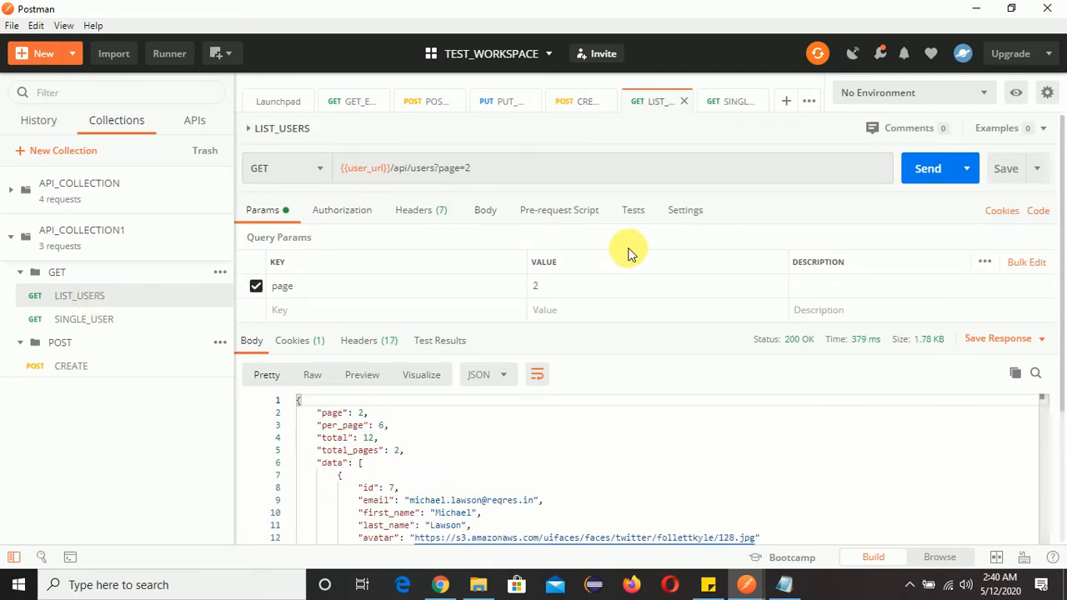
click(635, 213)
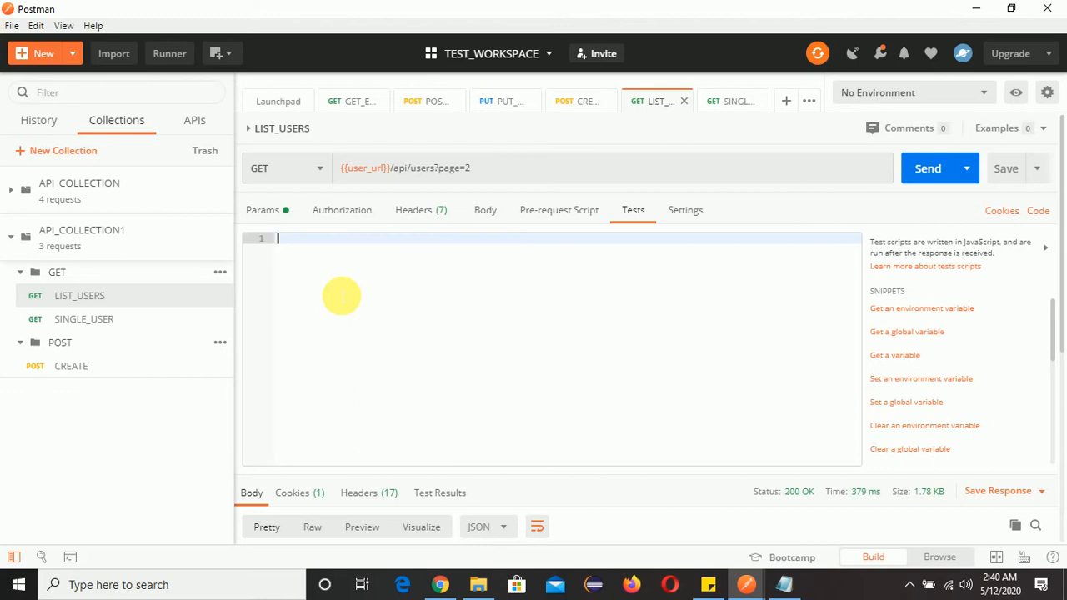
text(console)
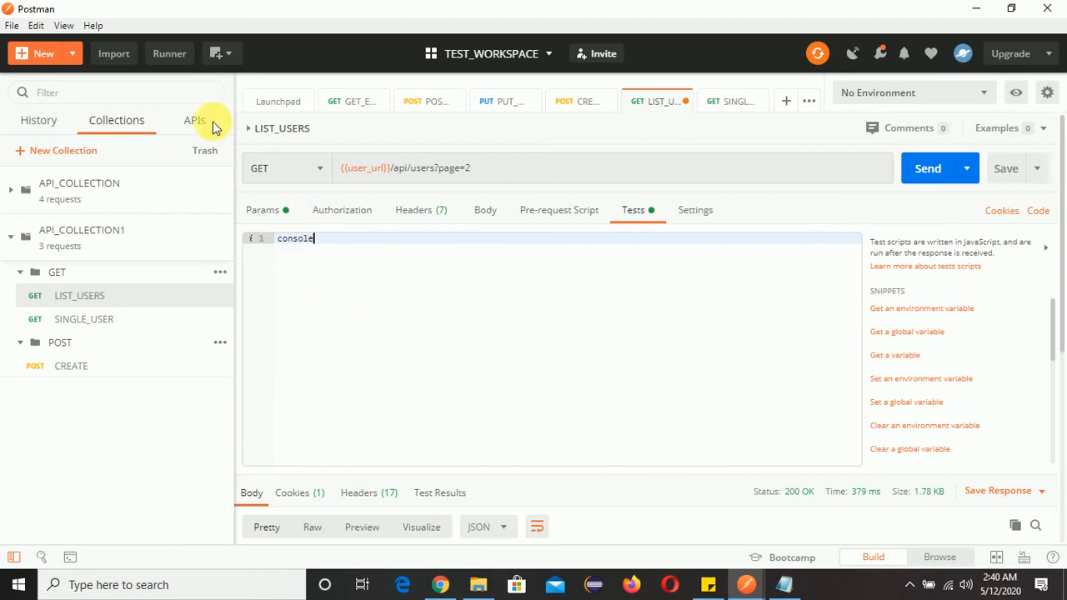
click(64, 25)
click(106, 65)
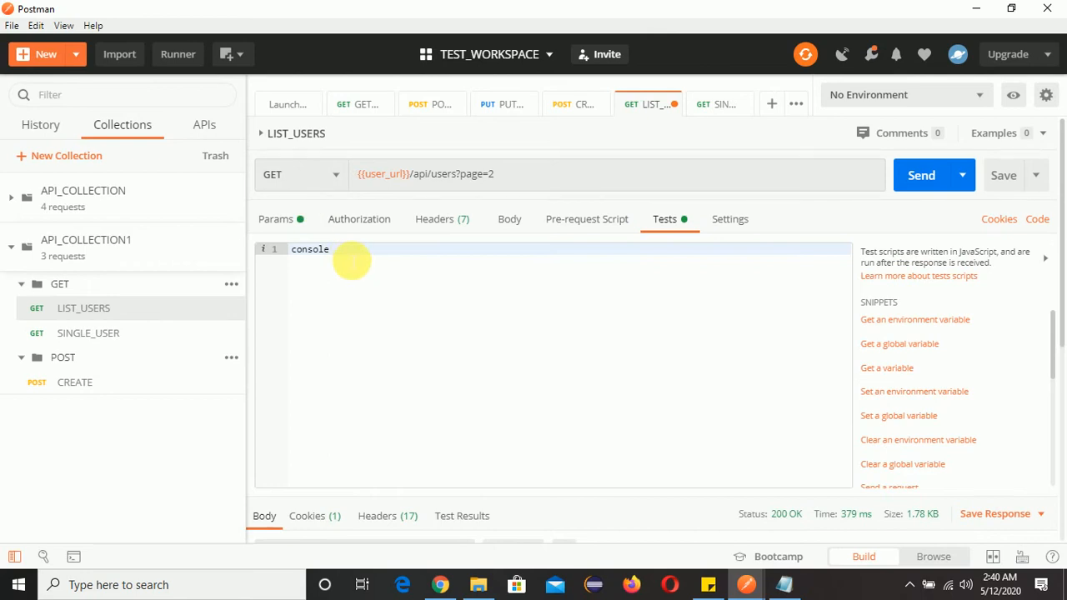
text(sole.log()
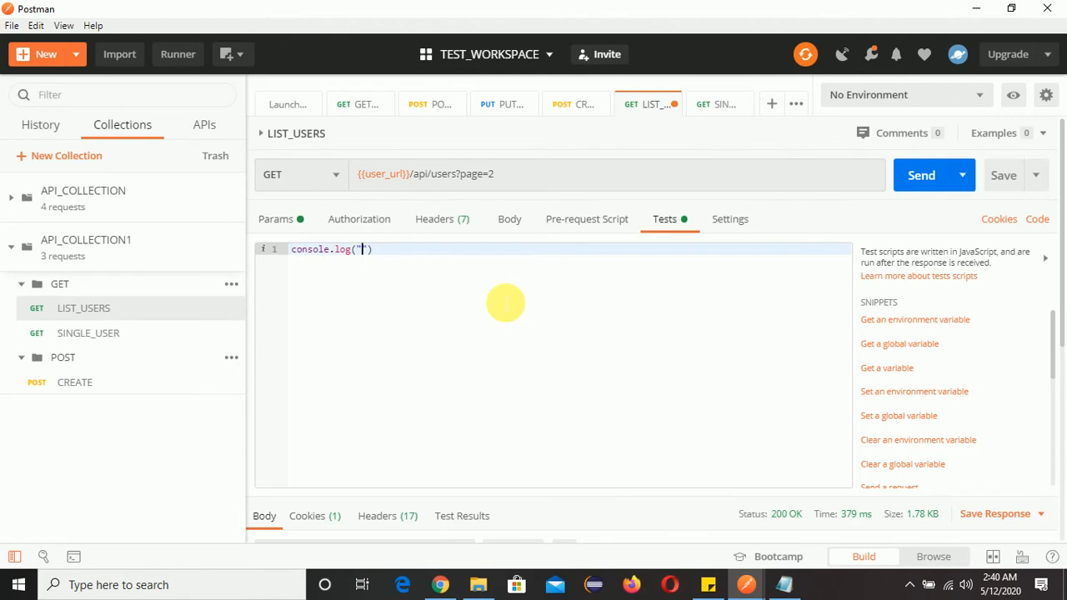
text(Welcome Automation)
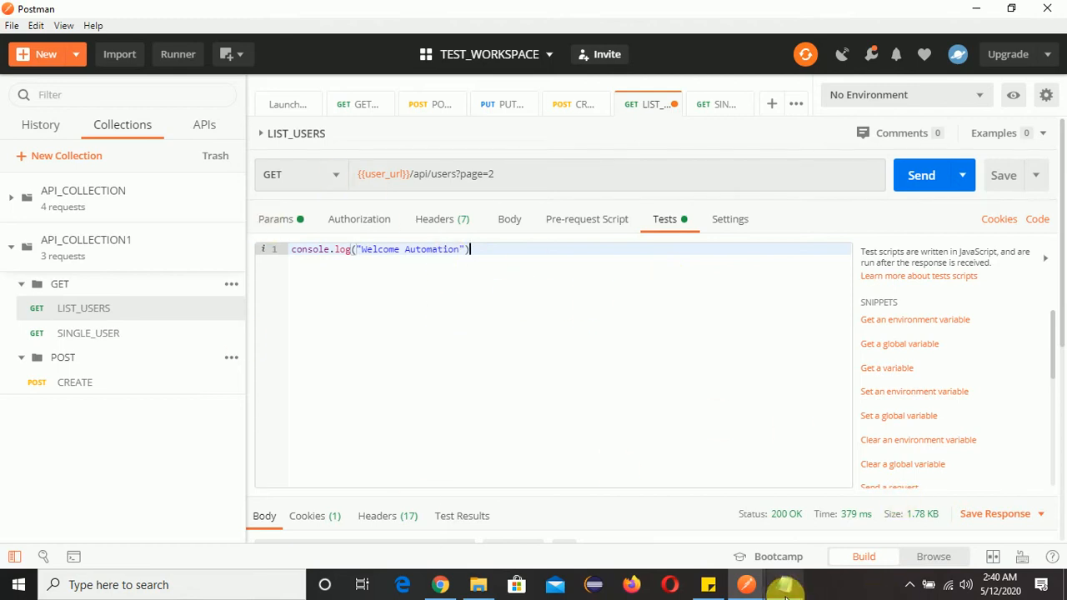
Bring up the Postman Console and clear its logged requests.
mouse_move(745, 583)
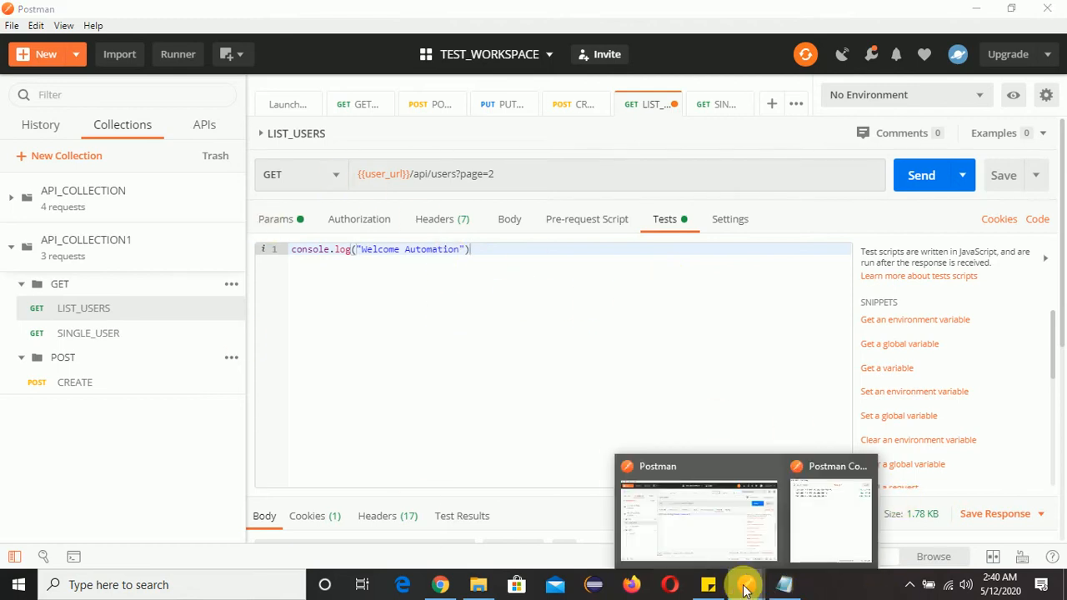
click(825, 521)
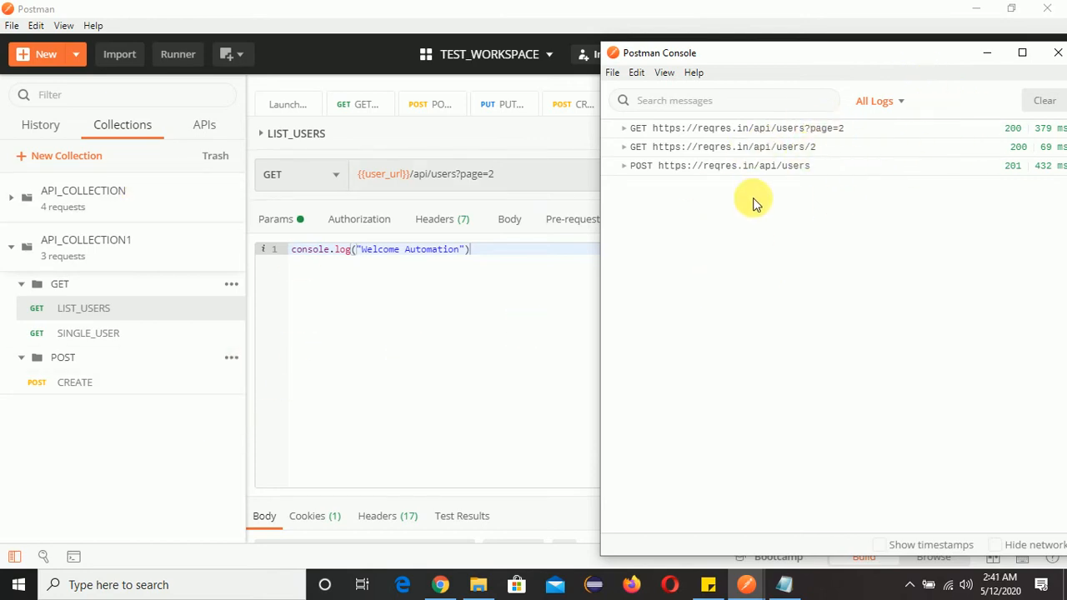
click(1044, 100)
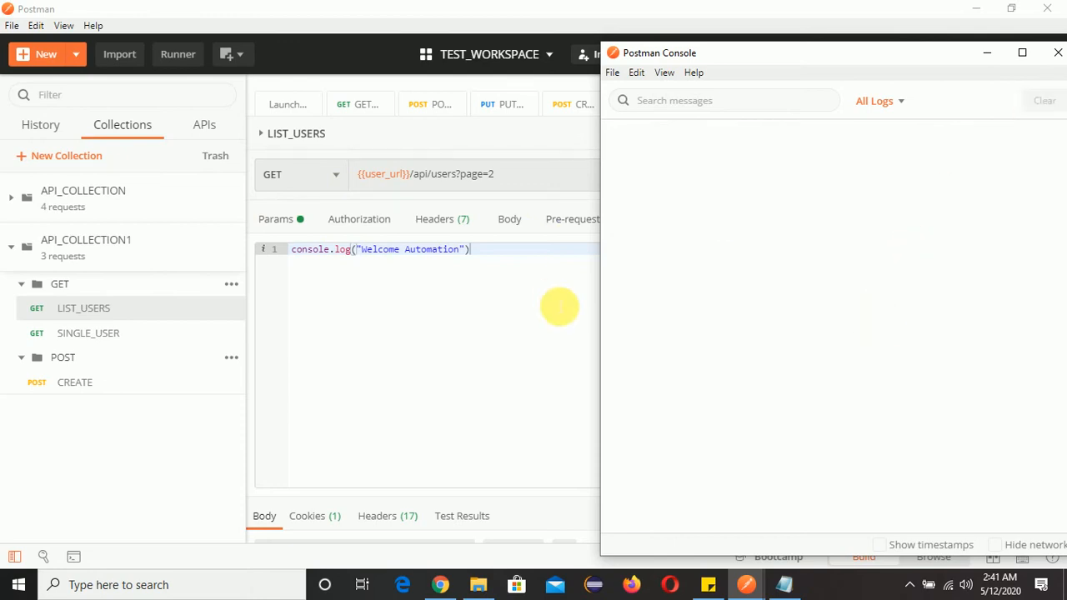
Send the LIST_USERS request and check the script's output in the Postman Console.
click(510, 320)
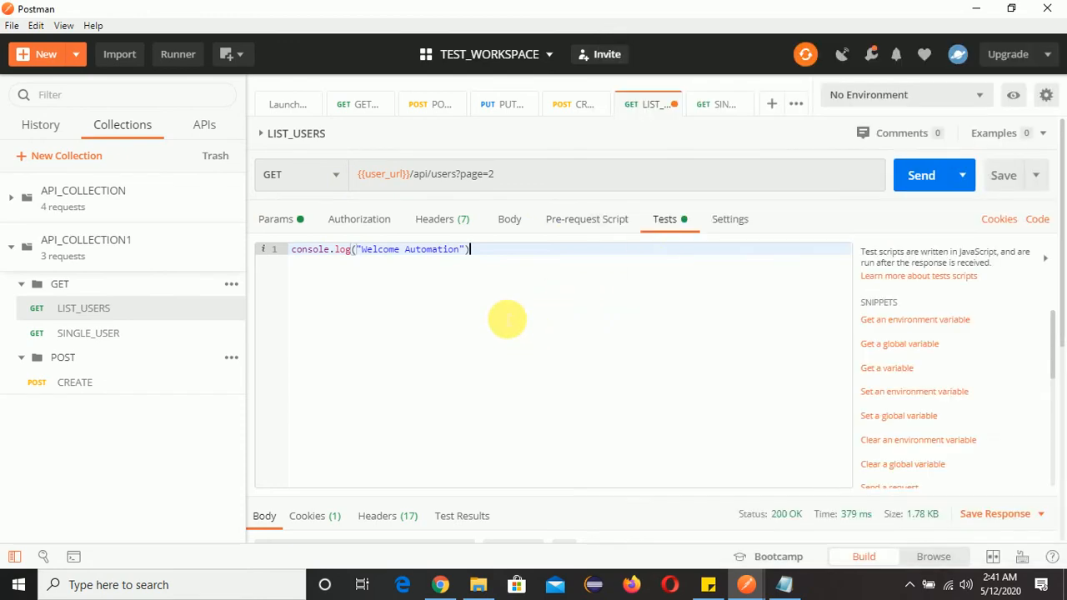
click(915, 182)
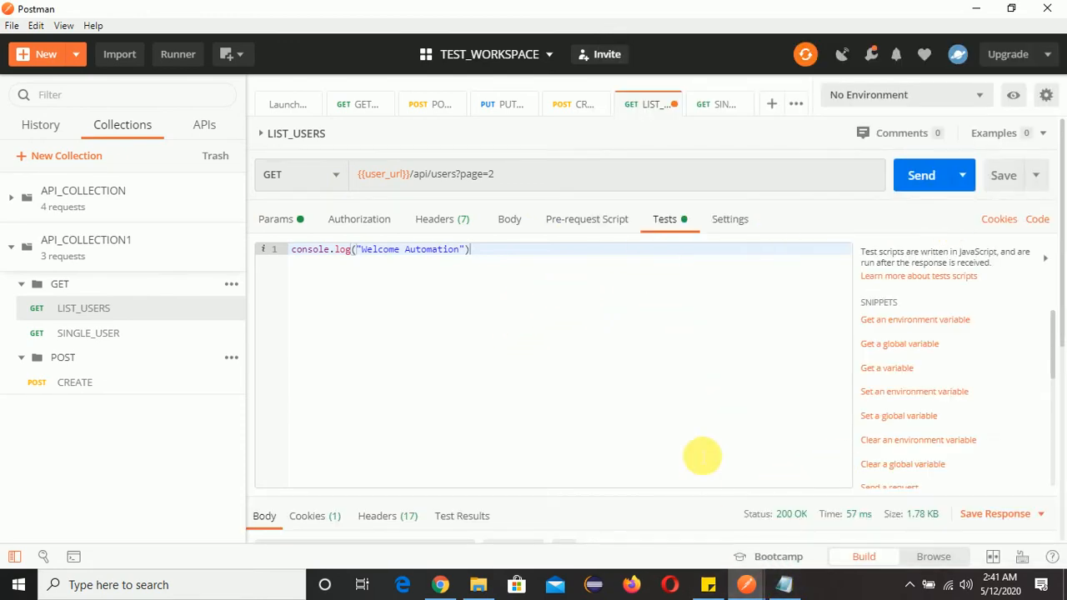
click(749, 584)
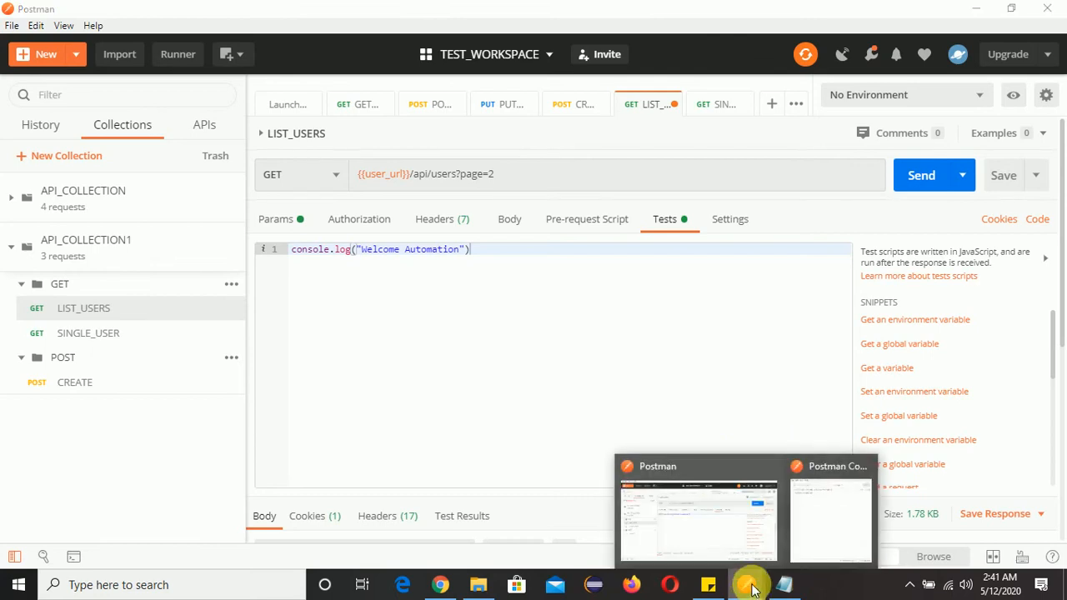
click(824, 508)
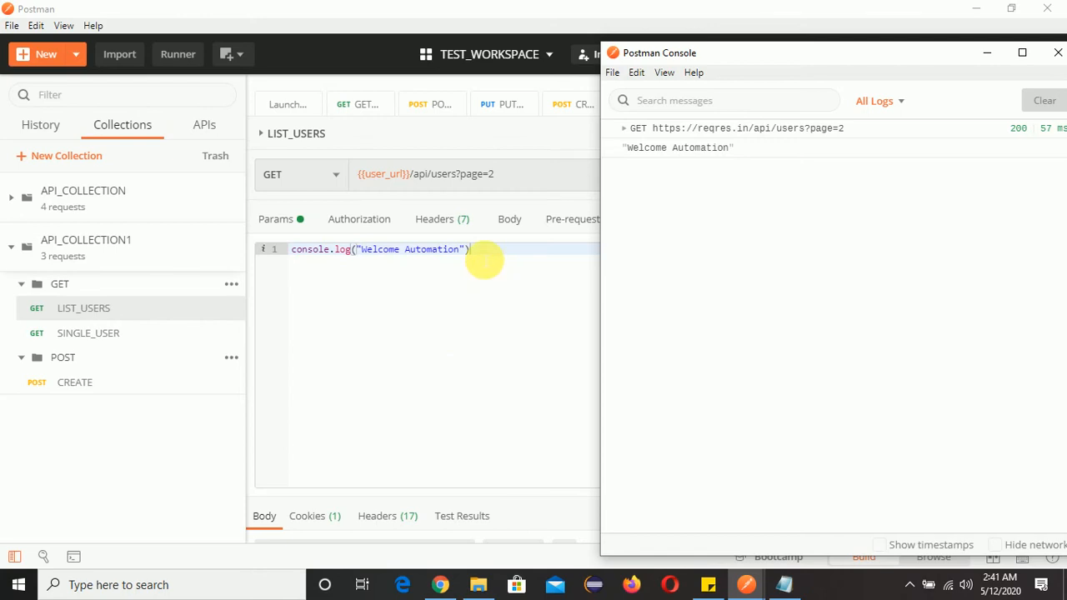
Return to the LIST_USERS test script and add two line breaks after the console.log statement.
click(484, 260)
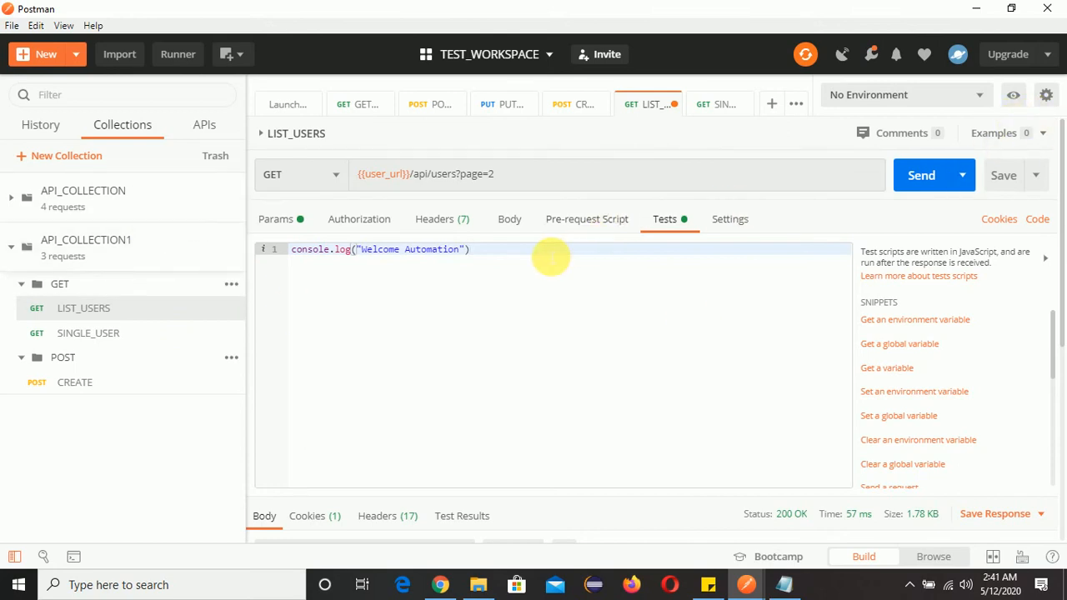
key(Return)
key(Return)
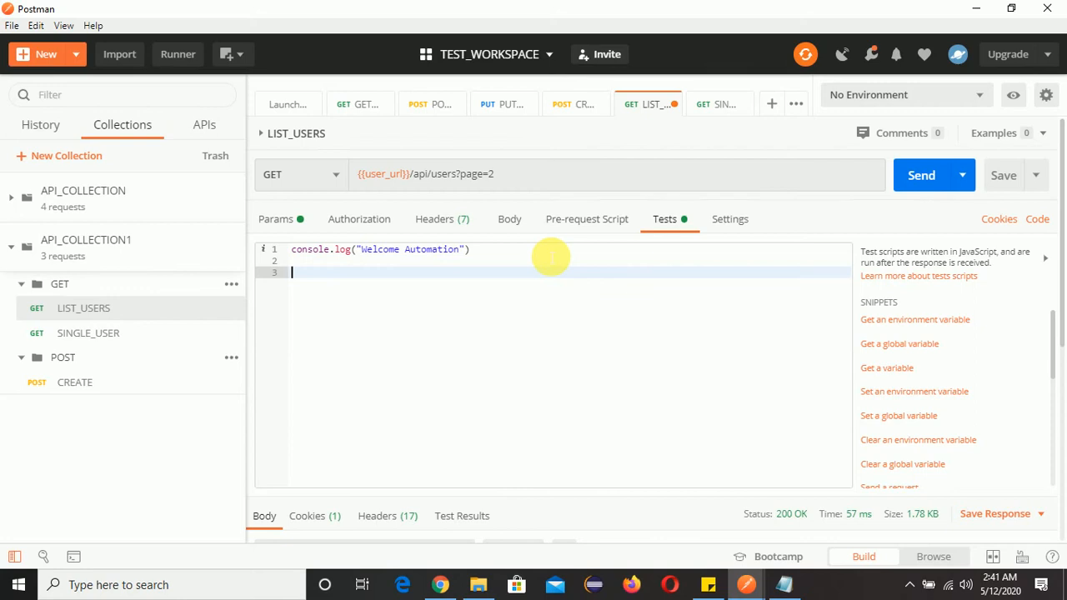
Examine the get and set syntax for collection, global and environment variables in the Notepad notes, and return to Postman.
click(784, 585)
scroll(642, 450, down, 3)
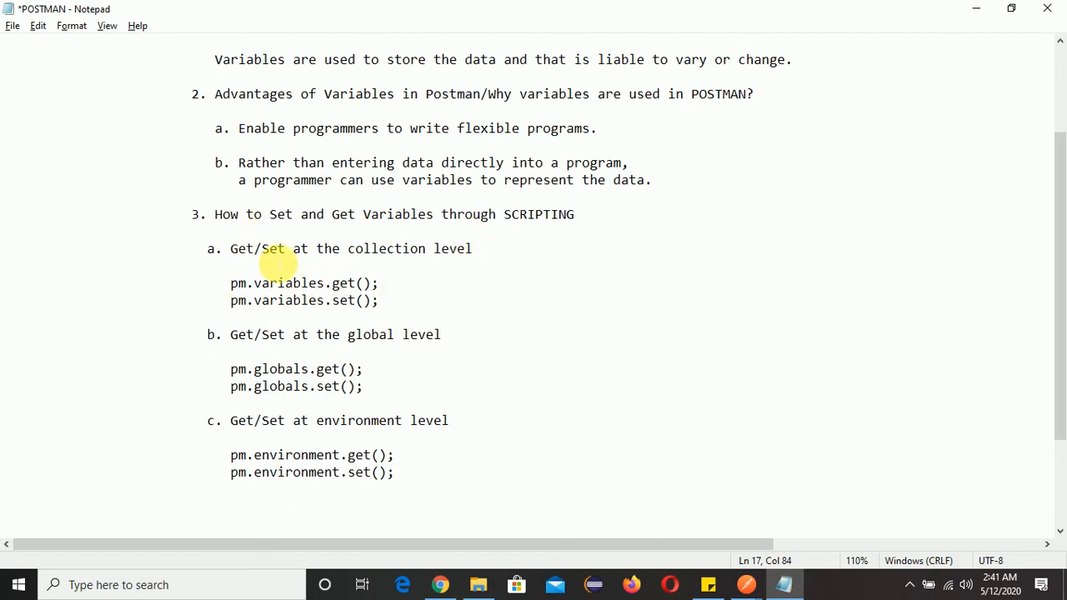
click(482, 234)
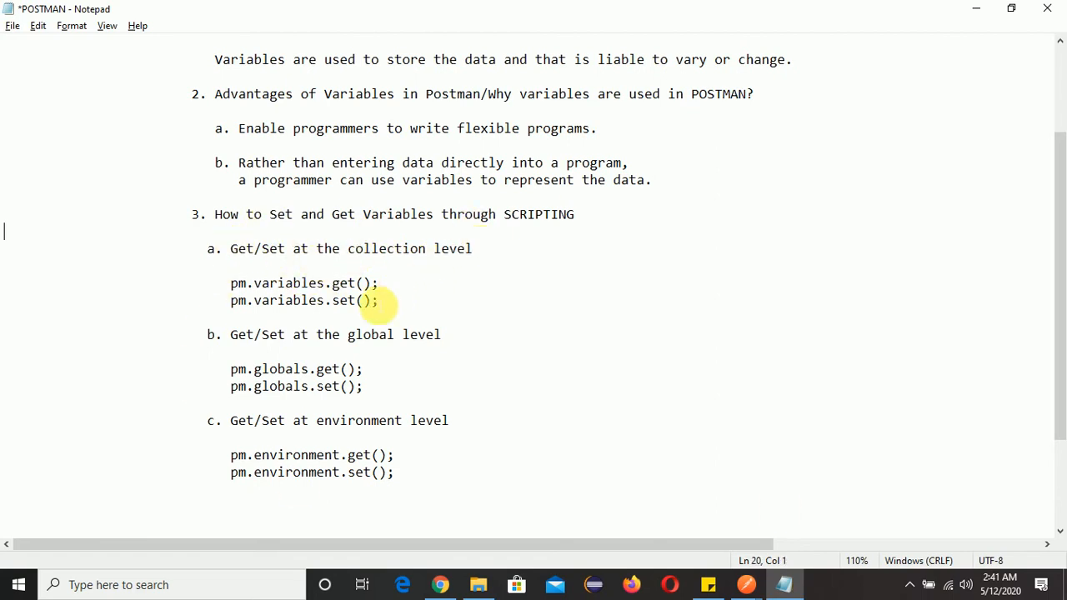
drag(391, 307, 220, 290)
click(281, 306)
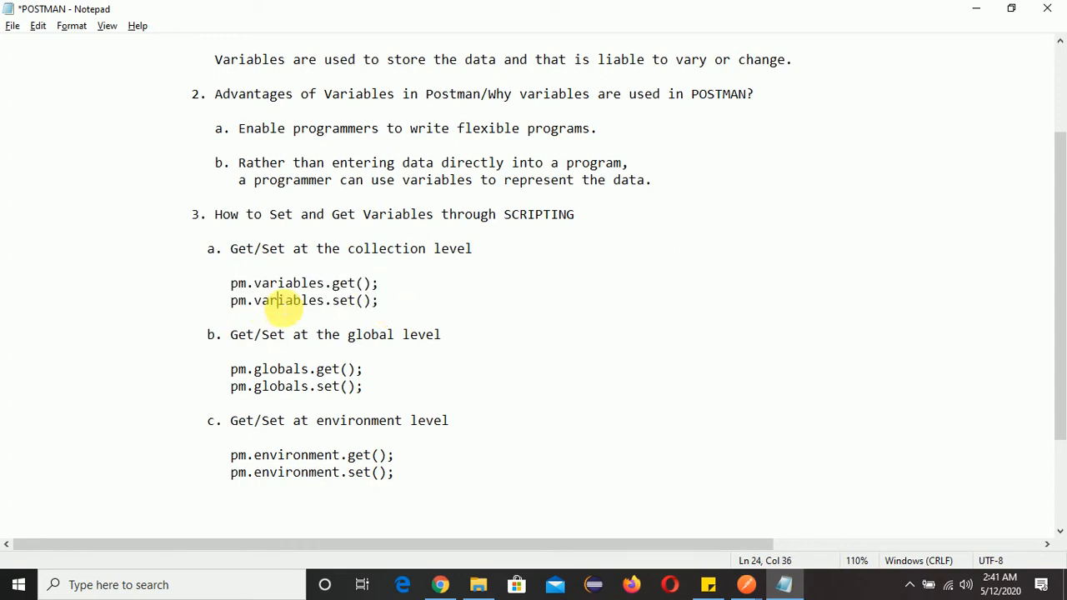
click(446, 335)
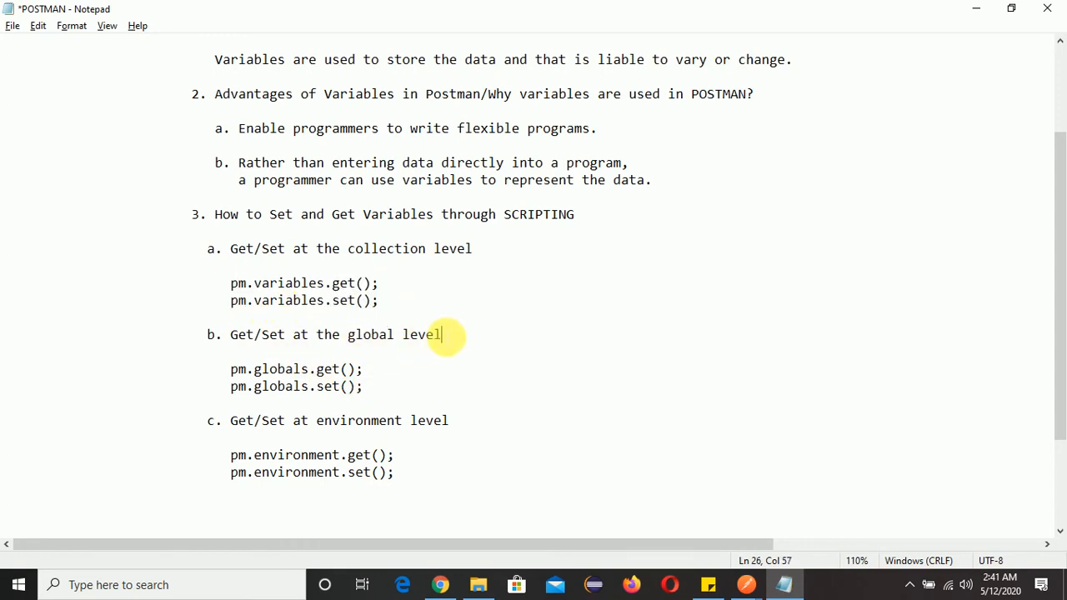
key(shift+Home)
drag(375, 381, 224, 372)
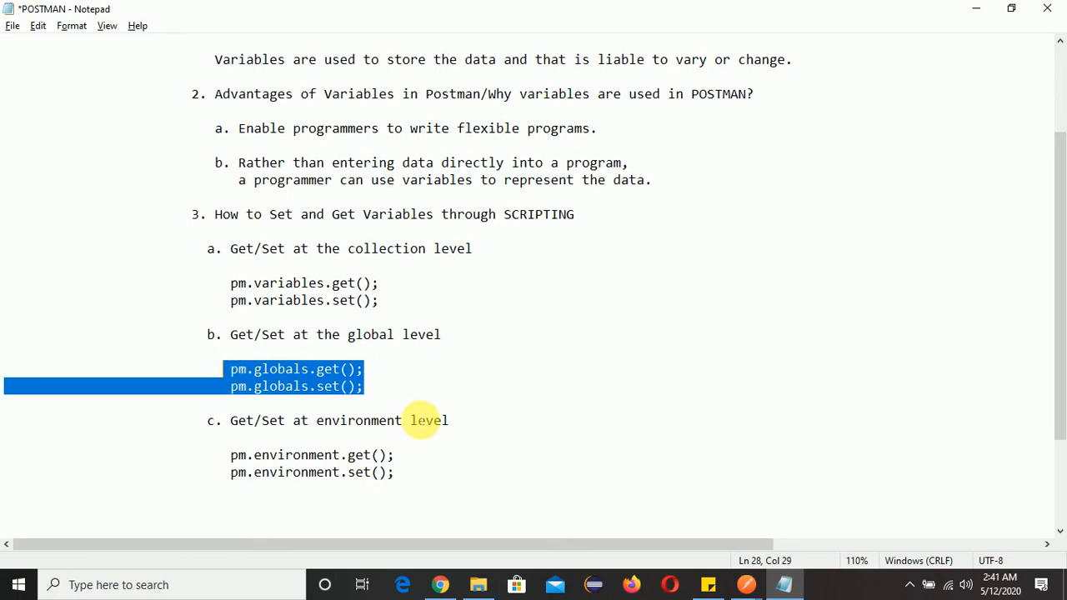
drag(462, 419, 350, 419)
click(416, 489)
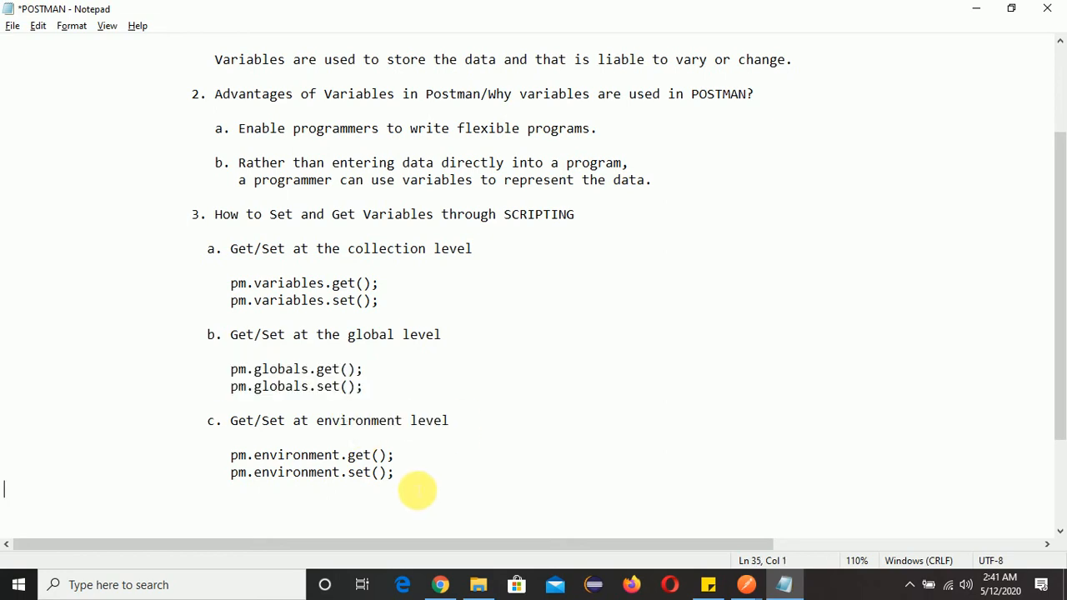
drag(417, 489, 226, 448)
drag(410, 456, 436, 448)
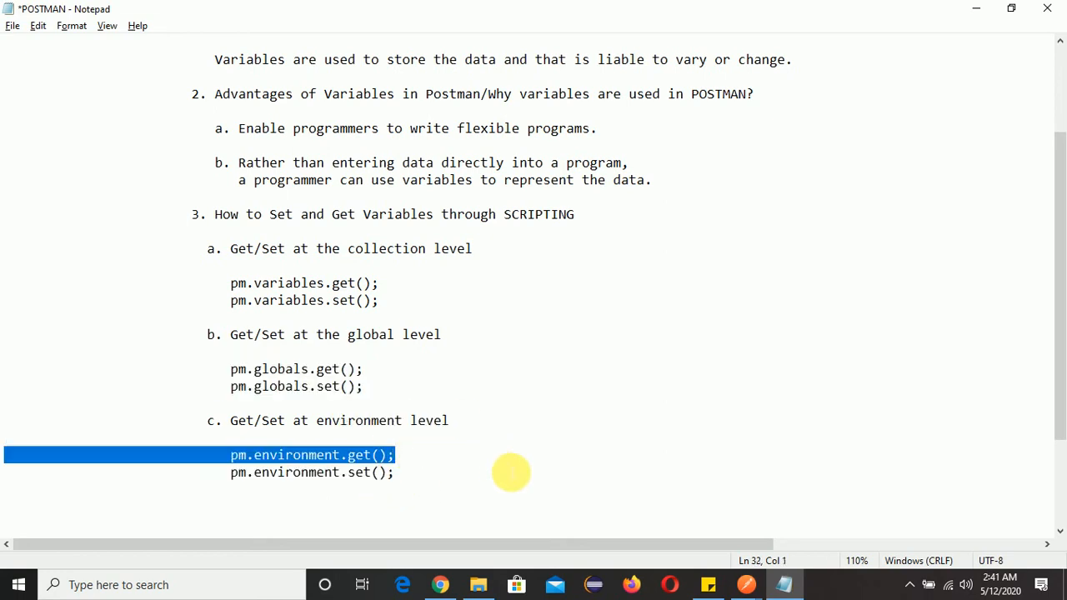
key(alt+Tab)
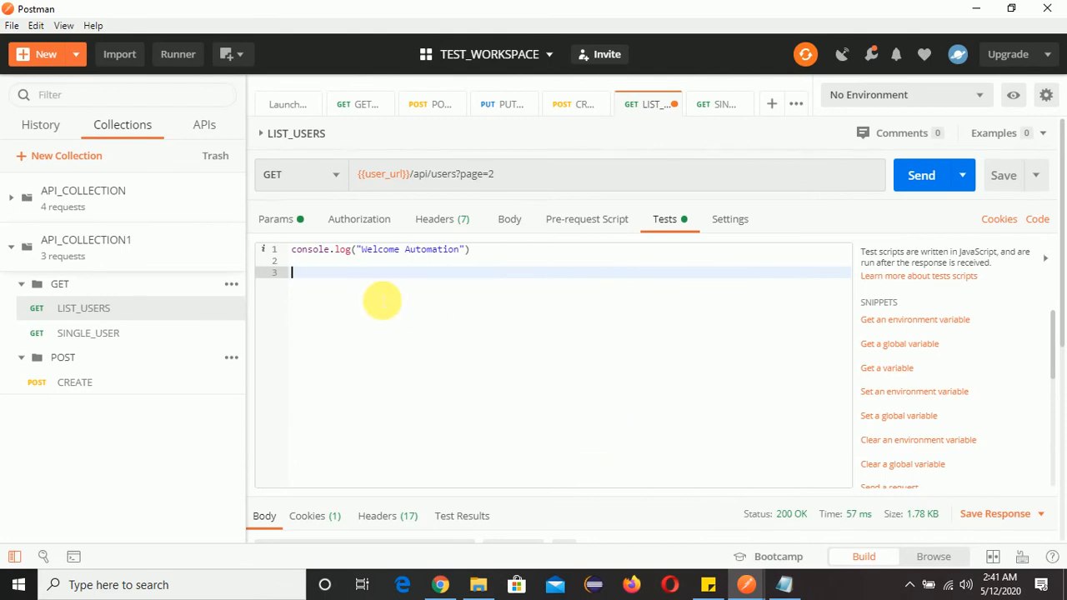
Add pm.variables.get("user_url") on line 3 of the LIST_USERS test script, copying the variable name from API_COLLECTION1's collection variables.
text(pm.variables)
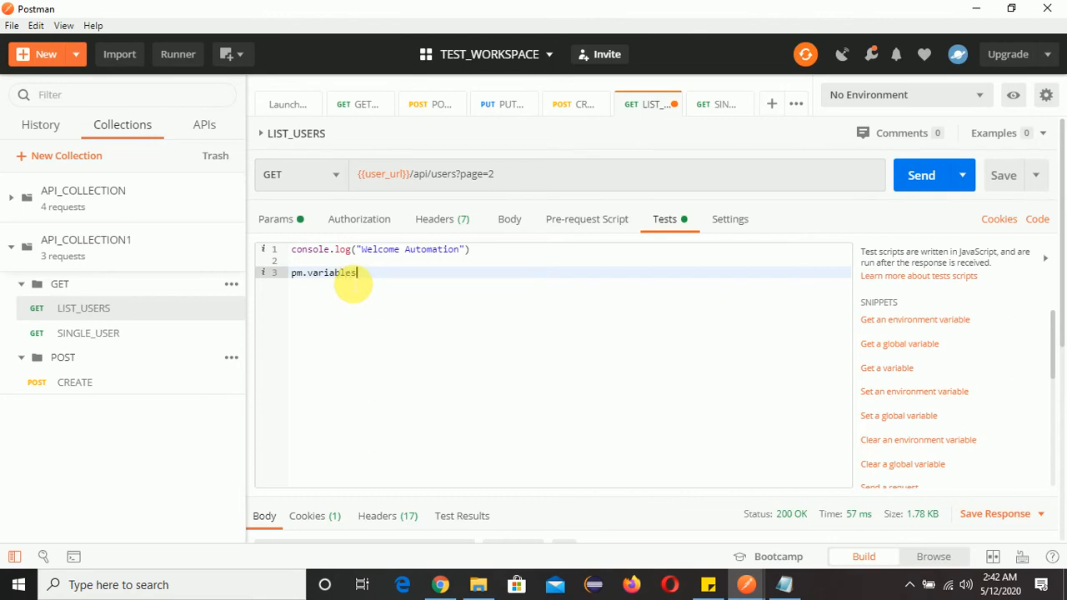
text(get(")
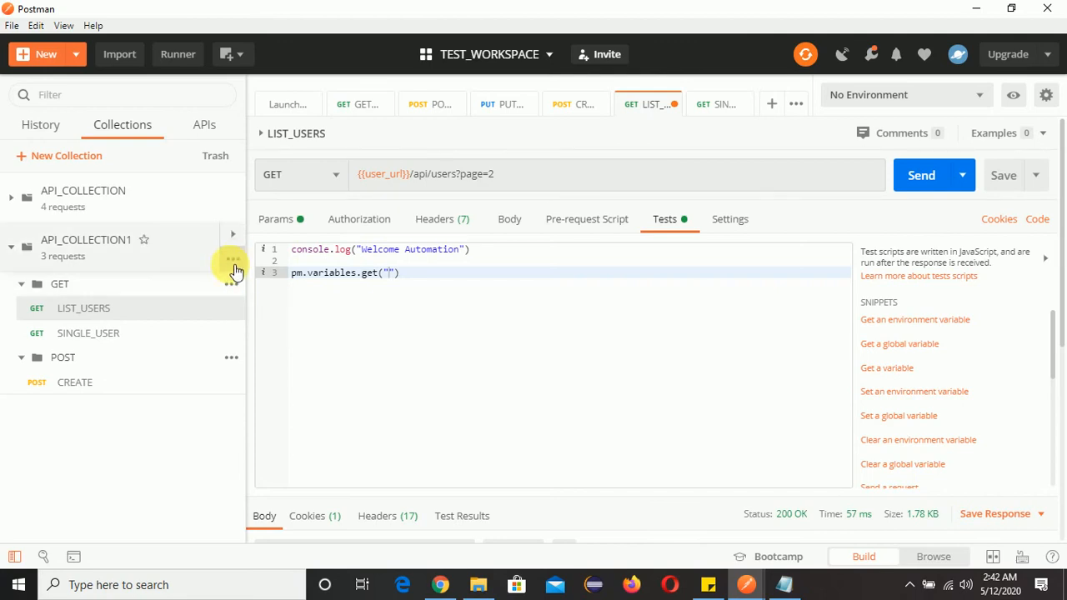
click(233, 259)
click(135, 365)
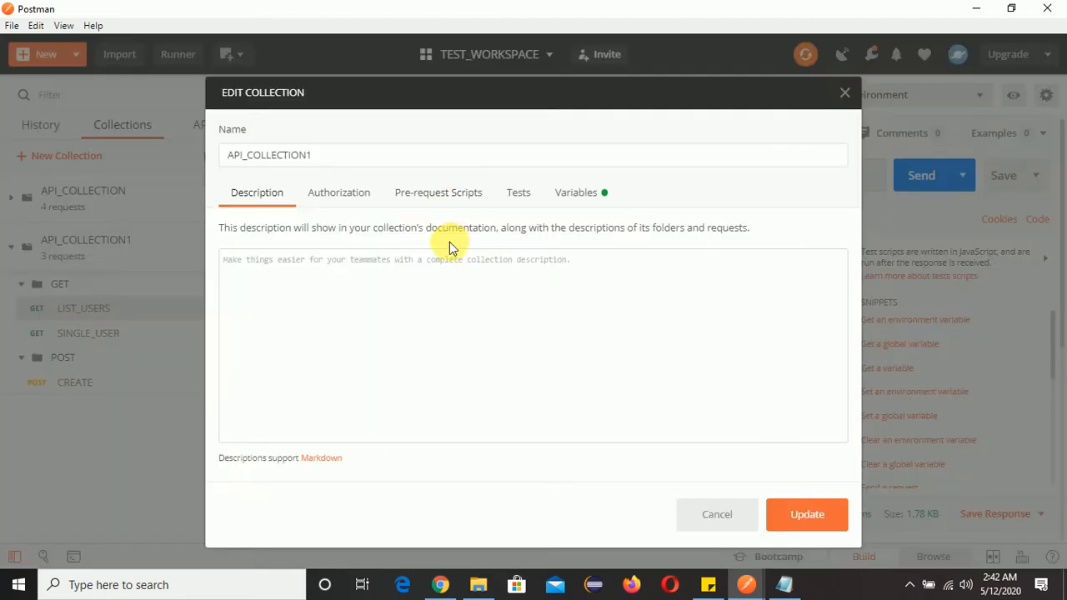
click(584, 193)
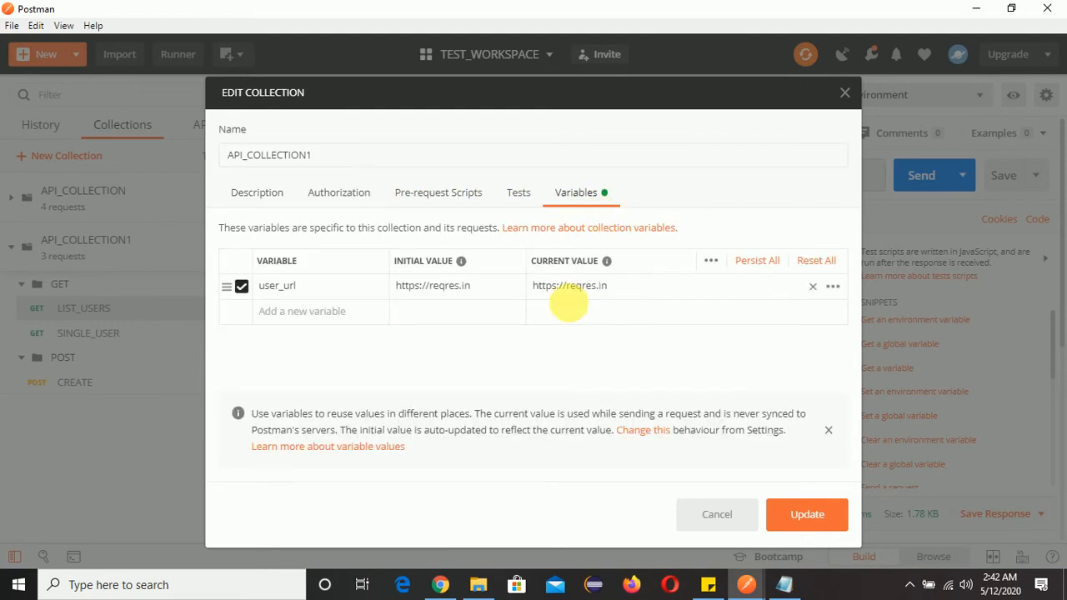
double_click(281, 287)
key(ctrl+c)
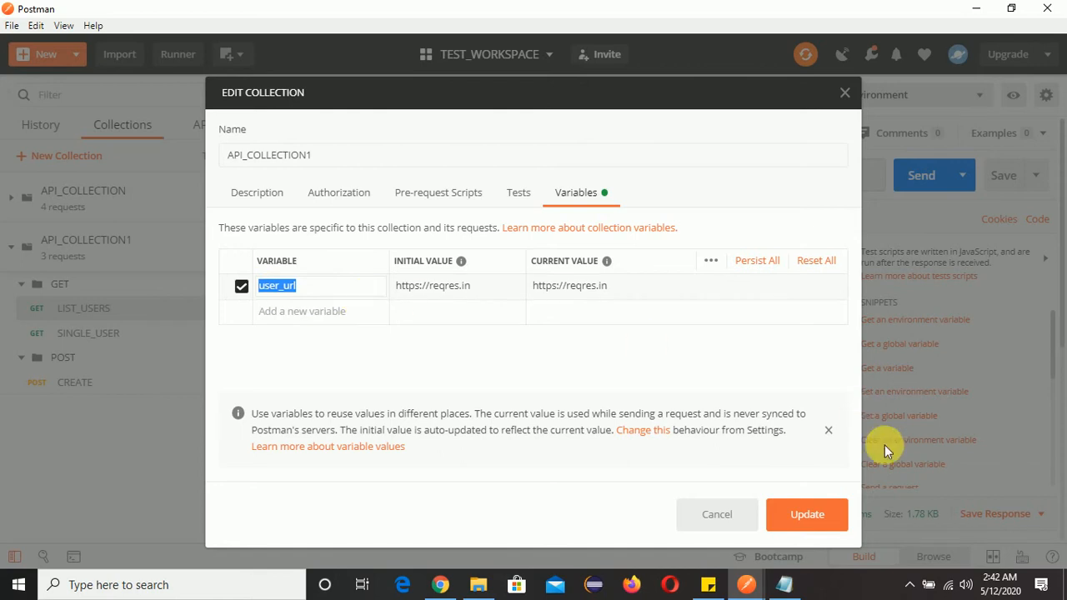
click(844, 92)
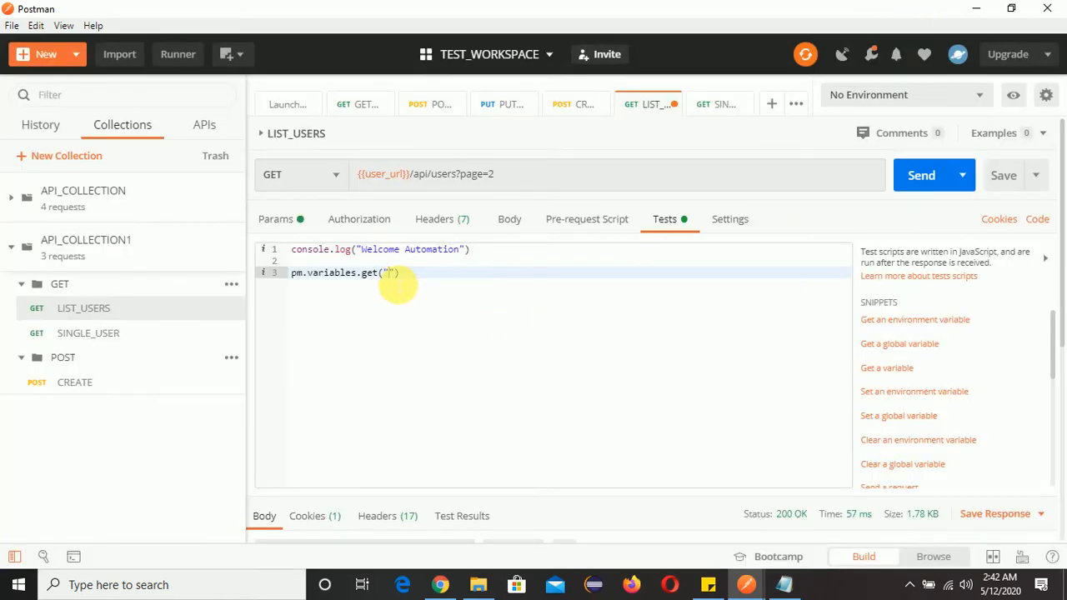
click(393, 274)
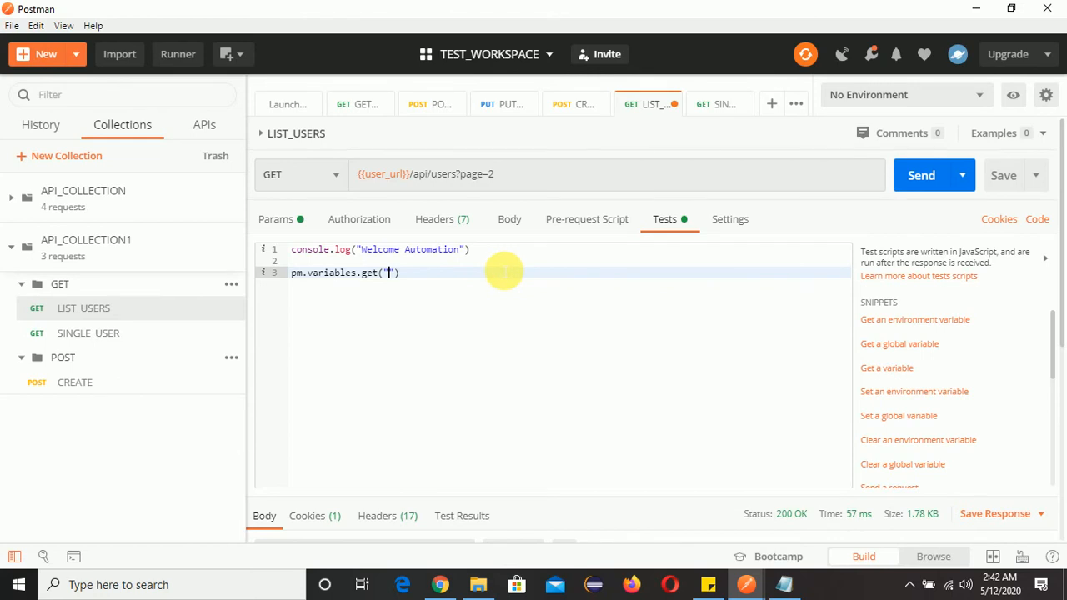
key(ctrl+v)
click(475, 266)
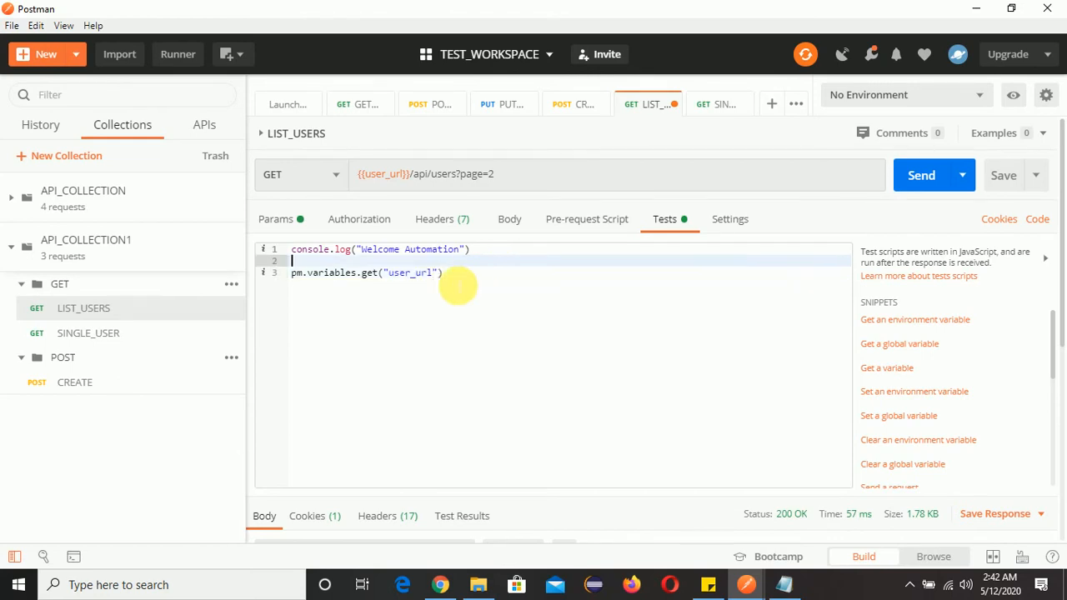
Assign the pm.variables.get call on line 3 to a new variable by prefixing it with let userVar=.
click(293, 275)
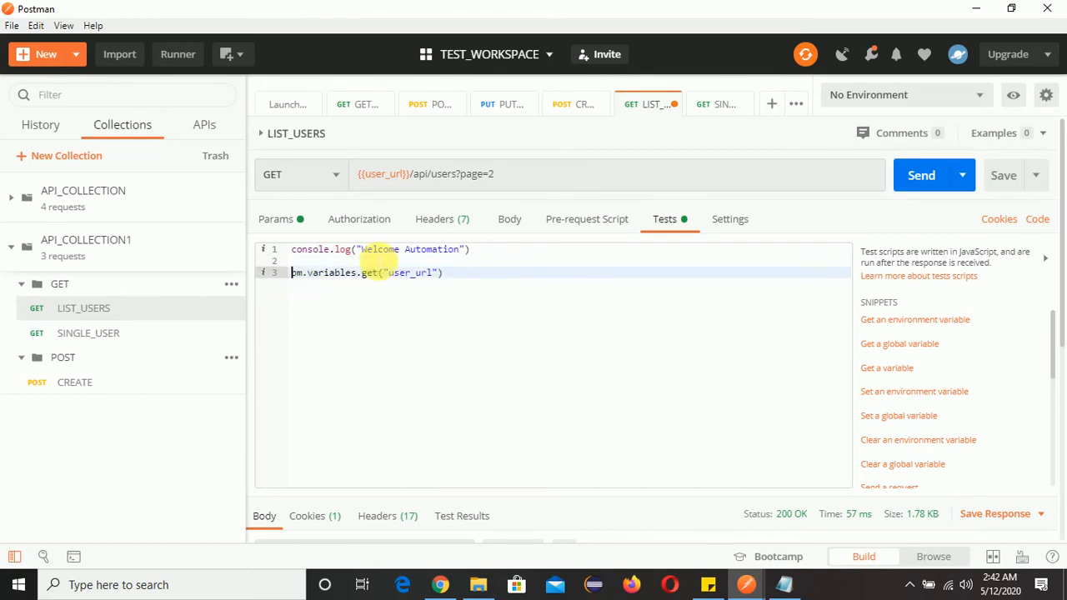
text(let)
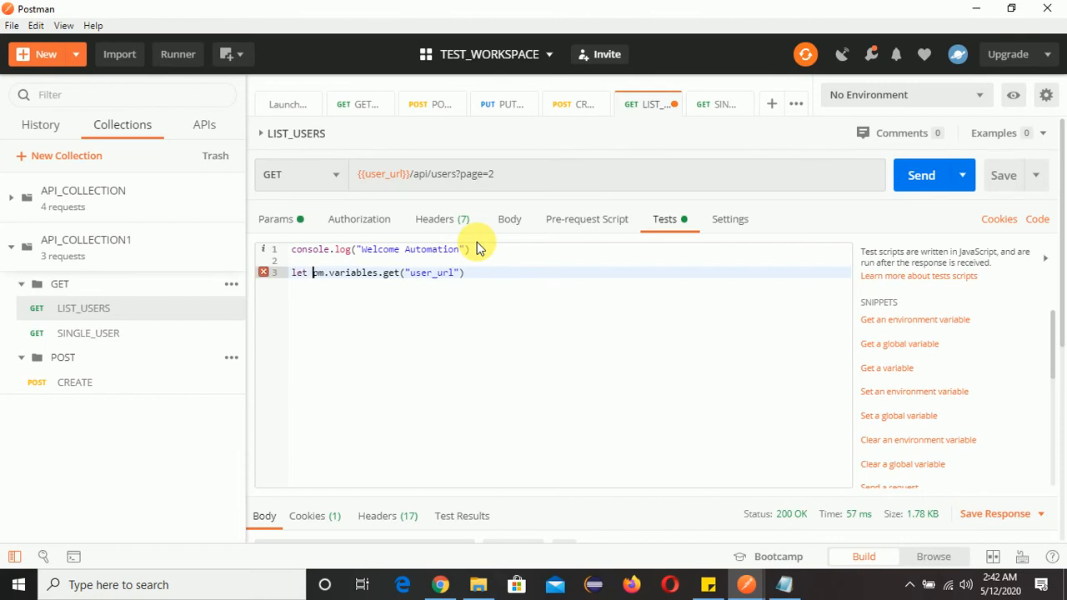
text( user)
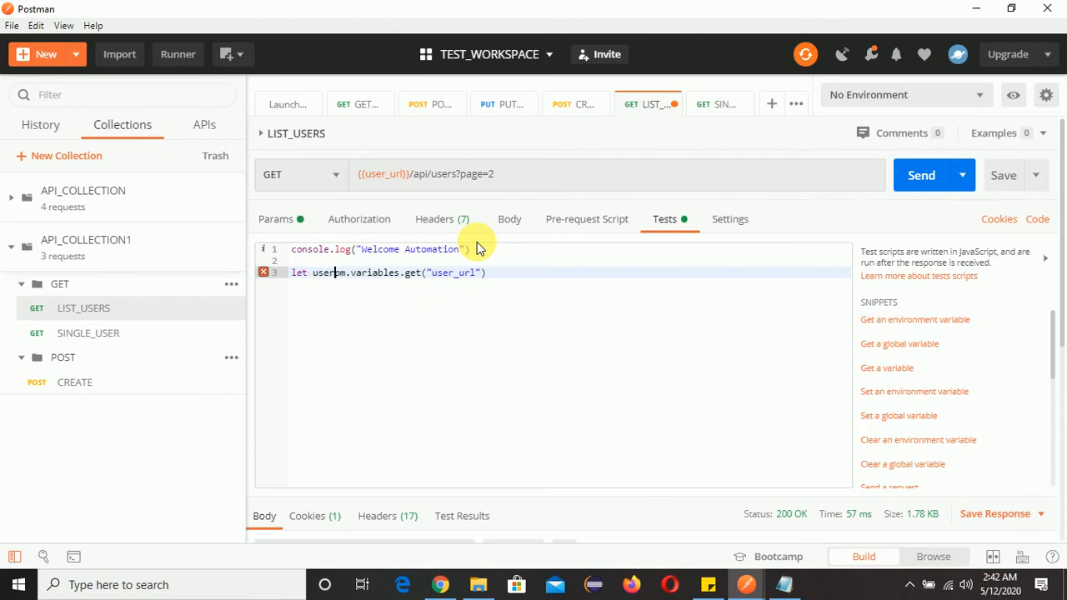
text(Var)
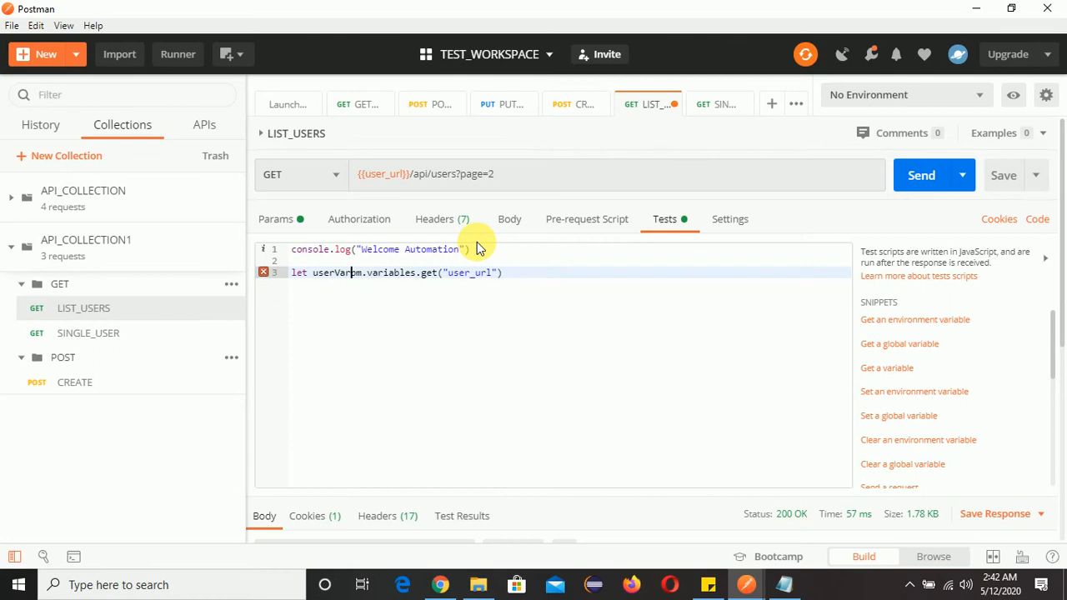
text(=)
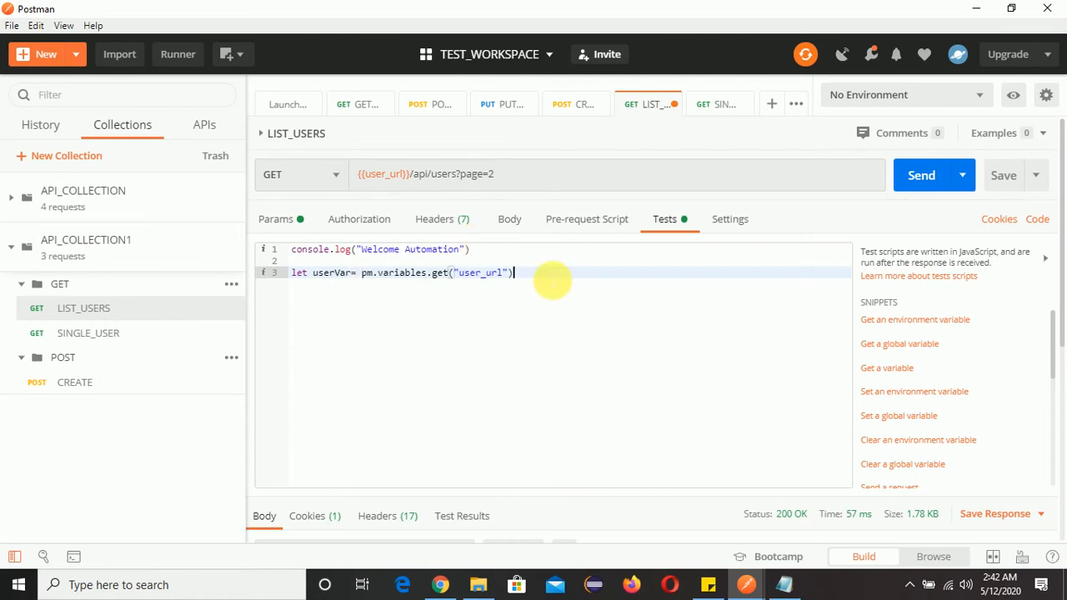
Add an empty console.log() statement on a new line below the userVar declaration.
key(Return)
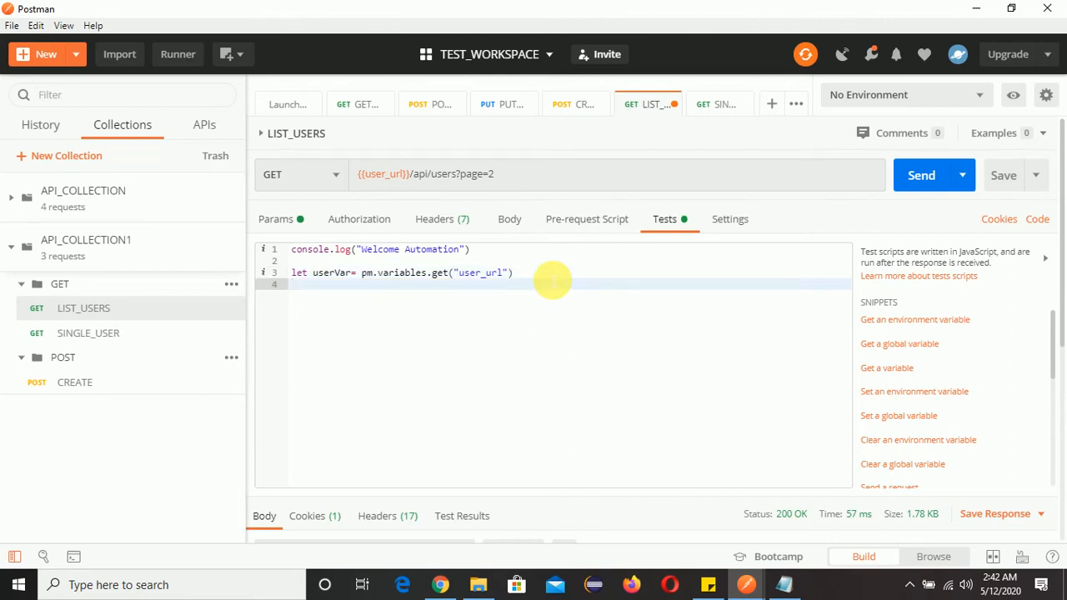
text(c)
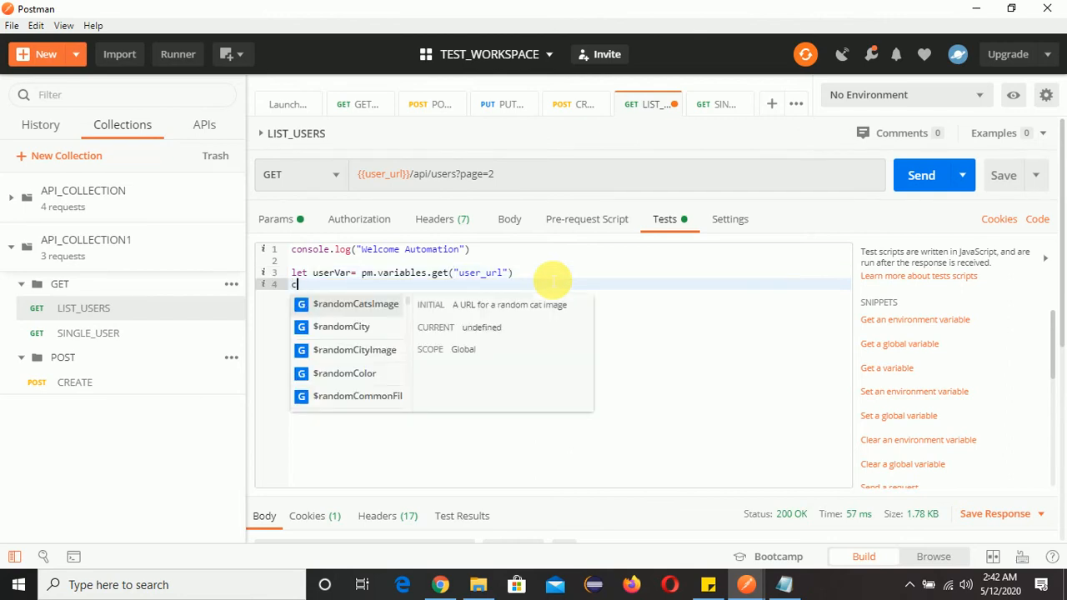
text(onsi)
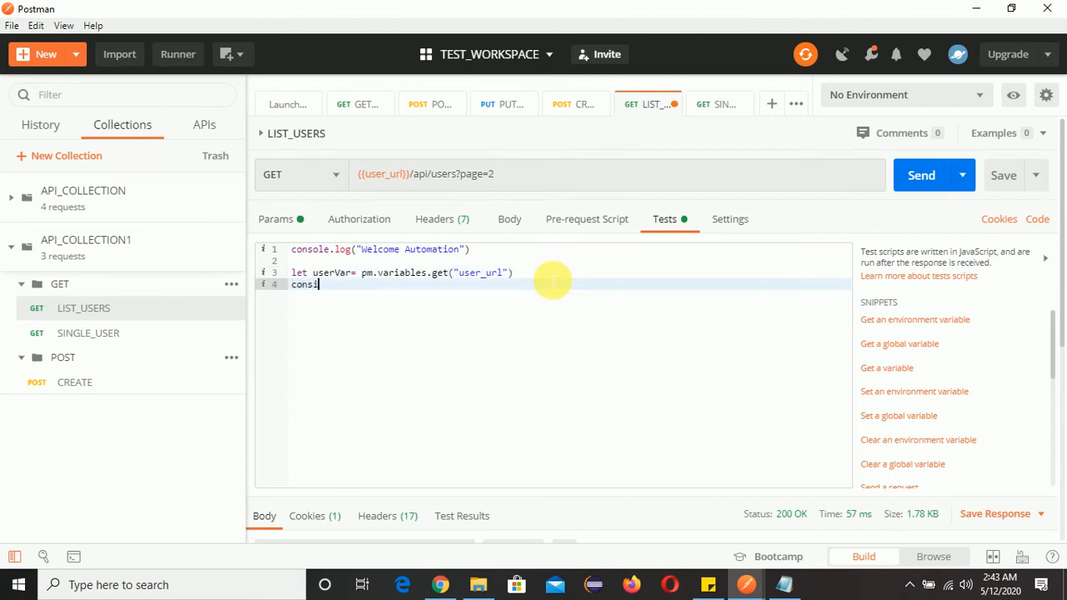
key(BackSpace)
text(ole.l)
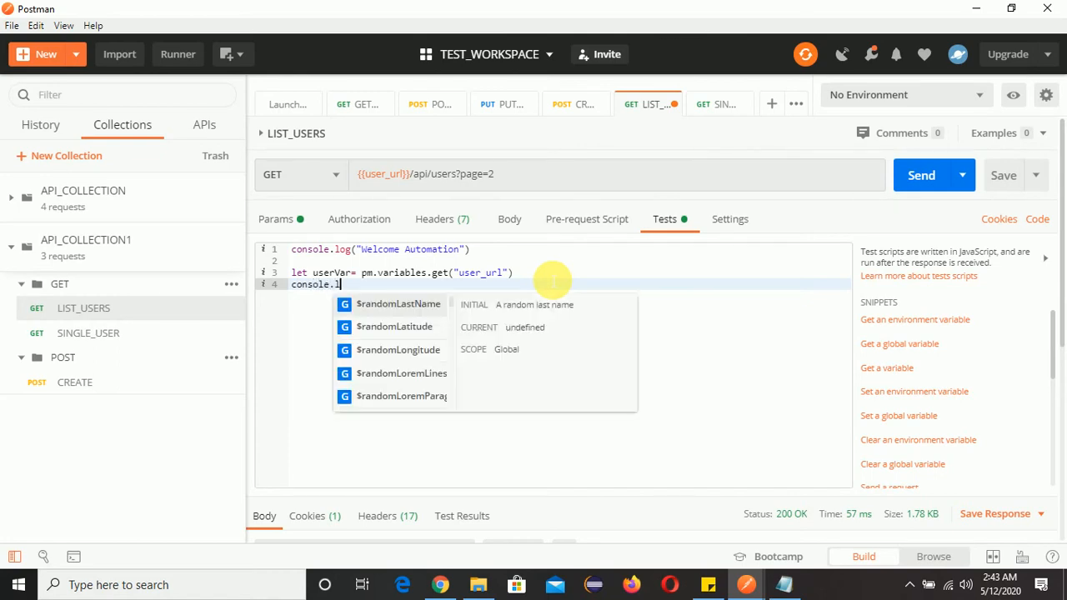
text(ogh)
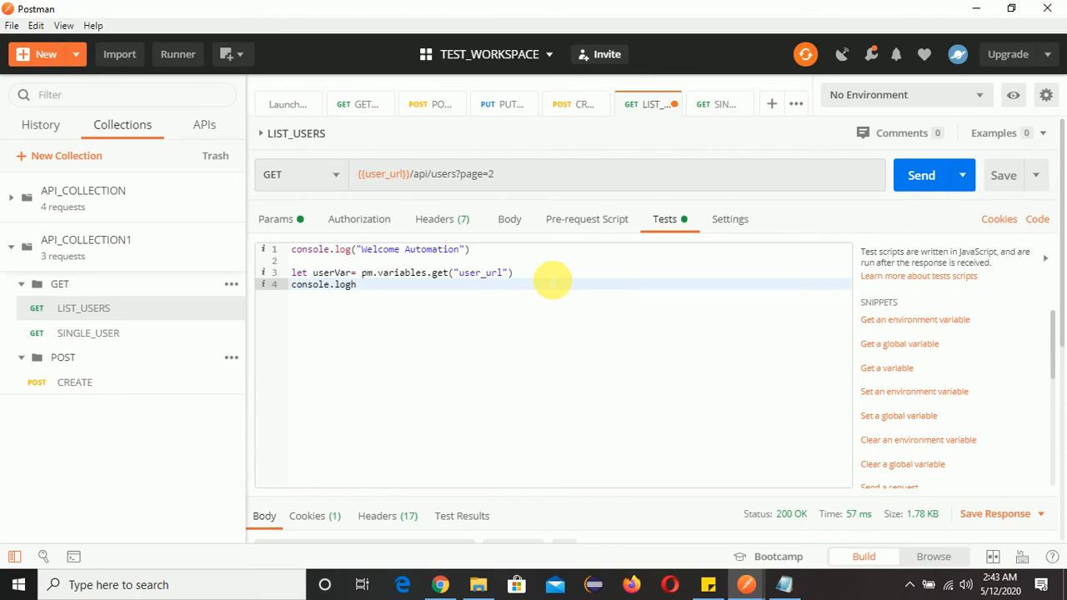
key(BackSpace)
text(()
Fill the empty console.log() call with "userVar" in quotes, copying the name from the declaration above.
double_click(338, 272)
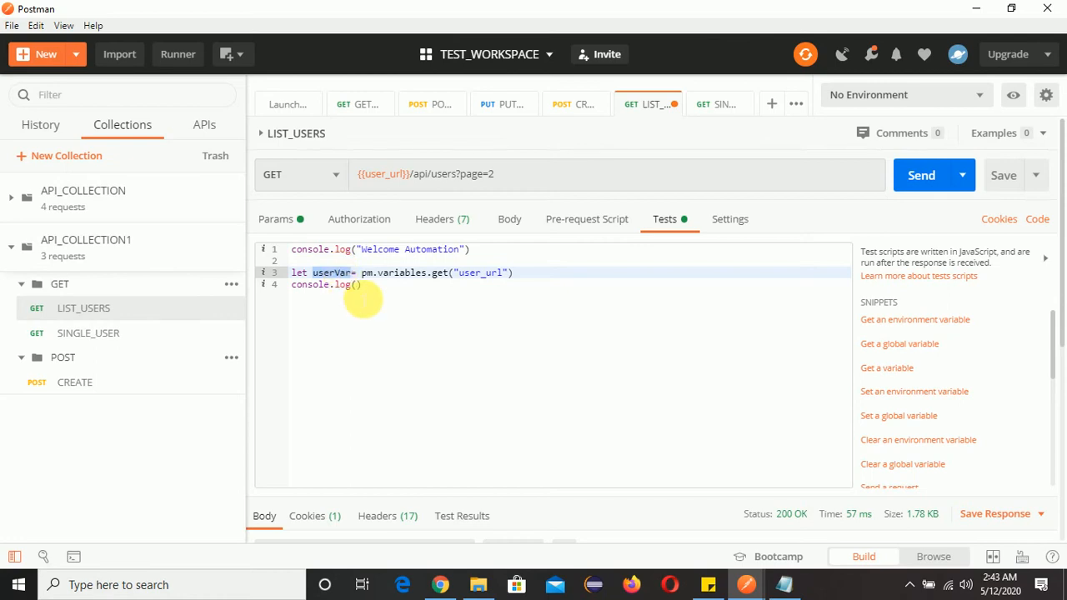
click(355, 284)
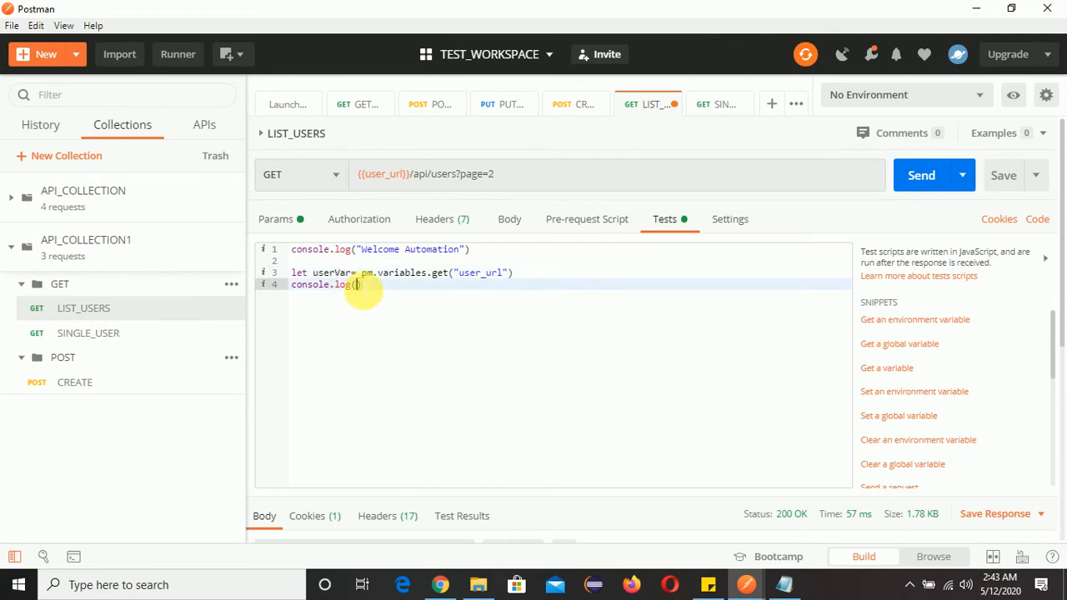
key(ctrl+equal)
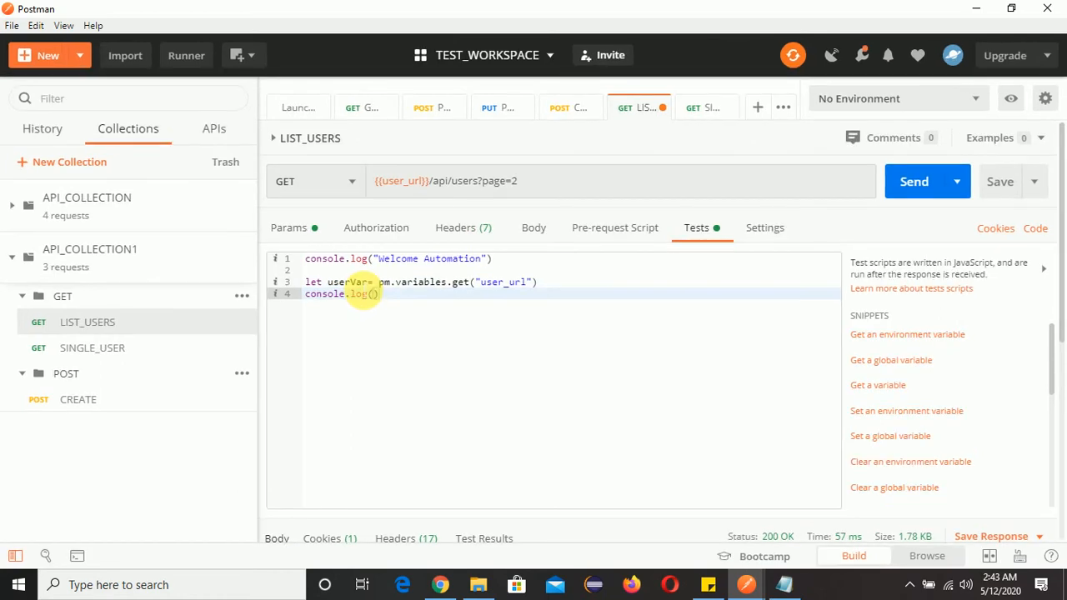
key(ctrl+equal)
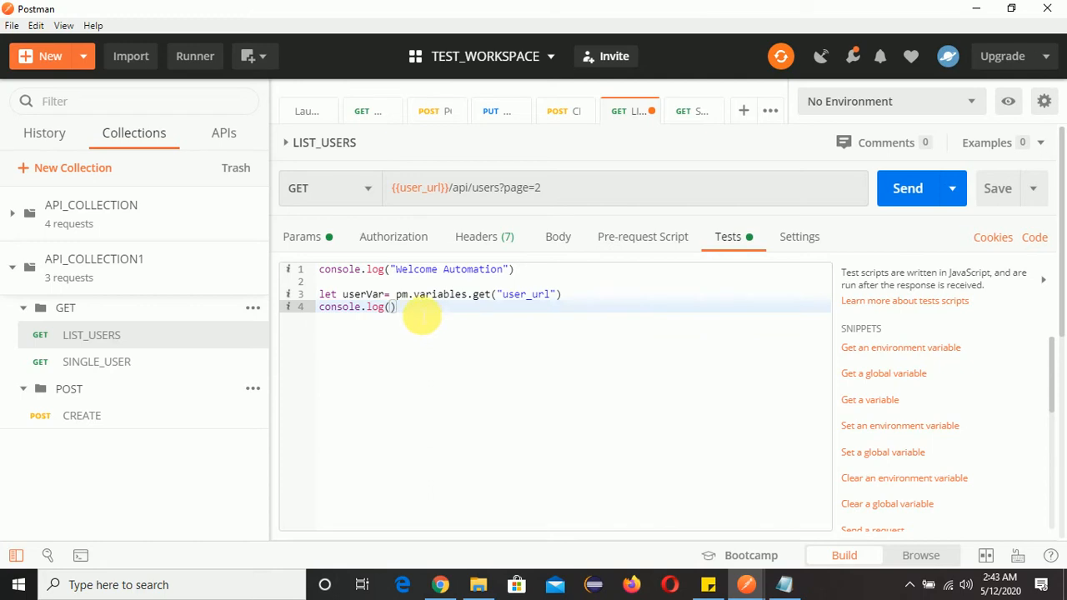
text(")
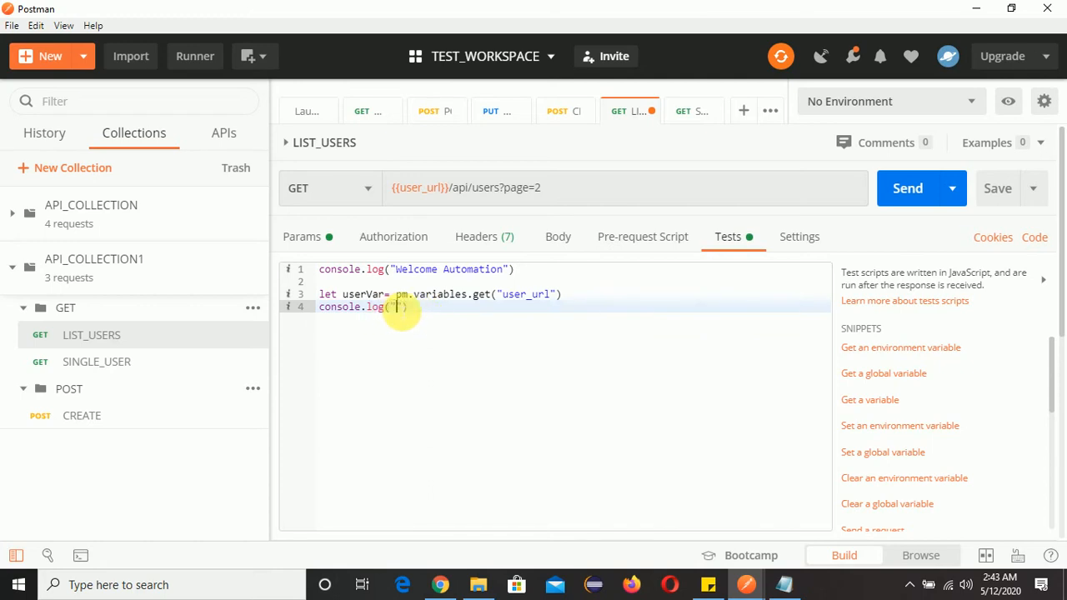
double_click(365, 295)
key(ctrl+c)
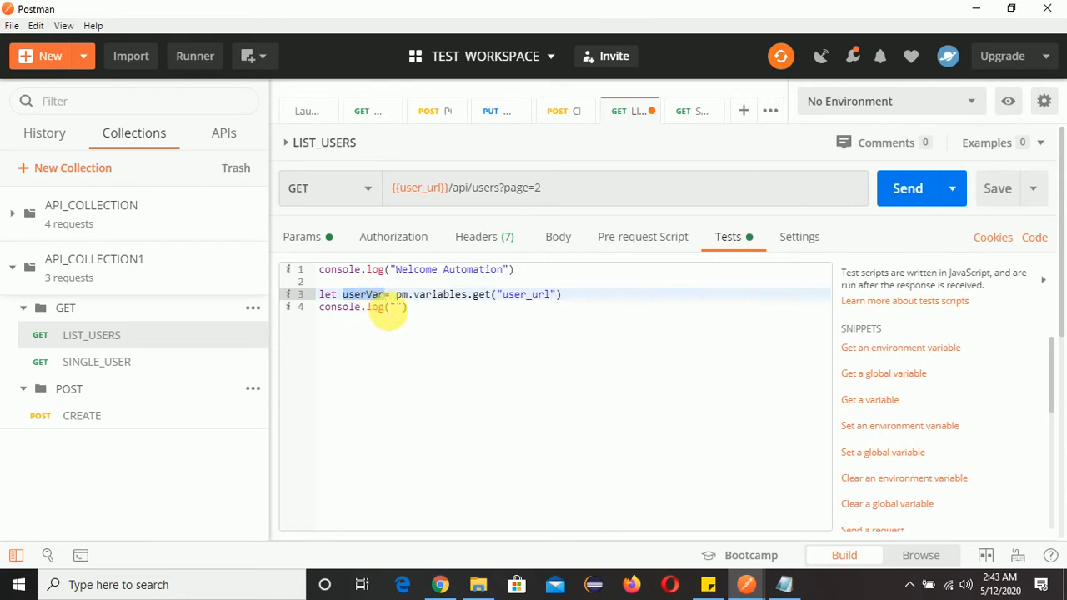
click(400, 307)
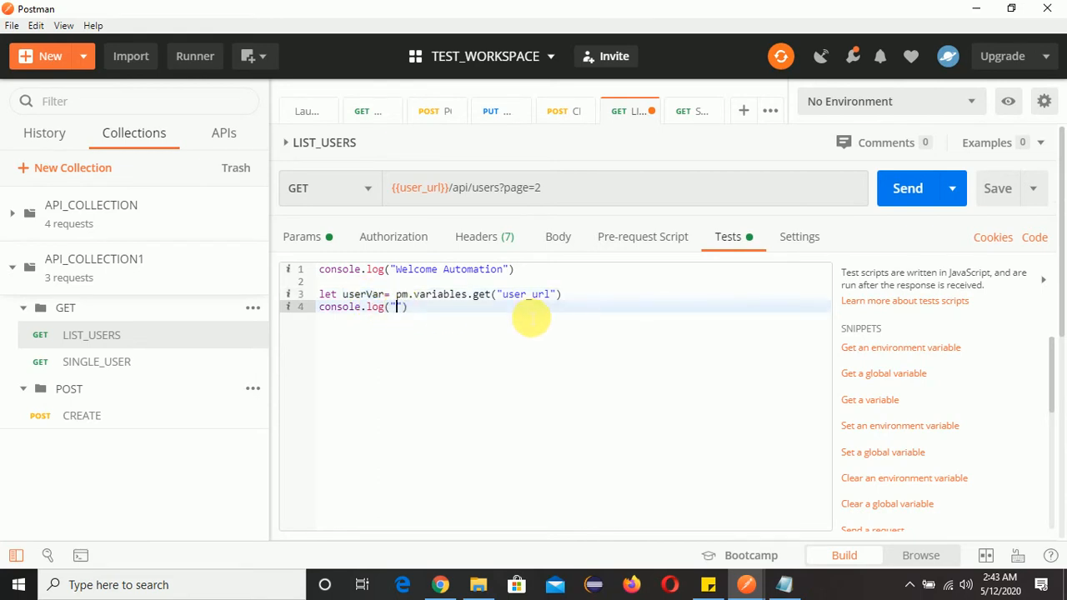
key(ctrl+v)
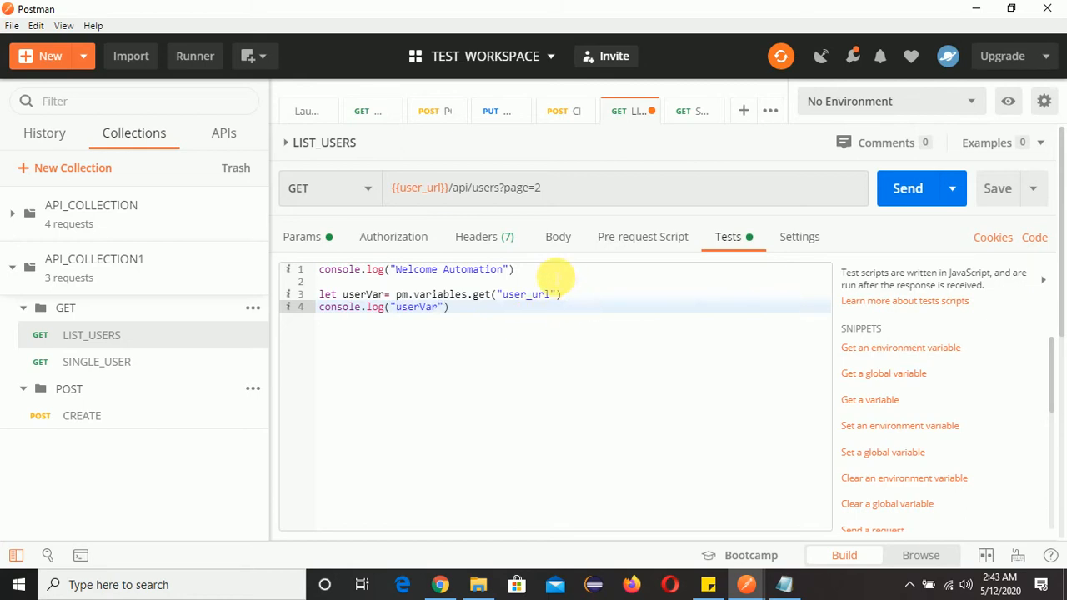
End each of the three statements in the LIST_USERS test script with a semicolon.
click(540, 271)
text(;)
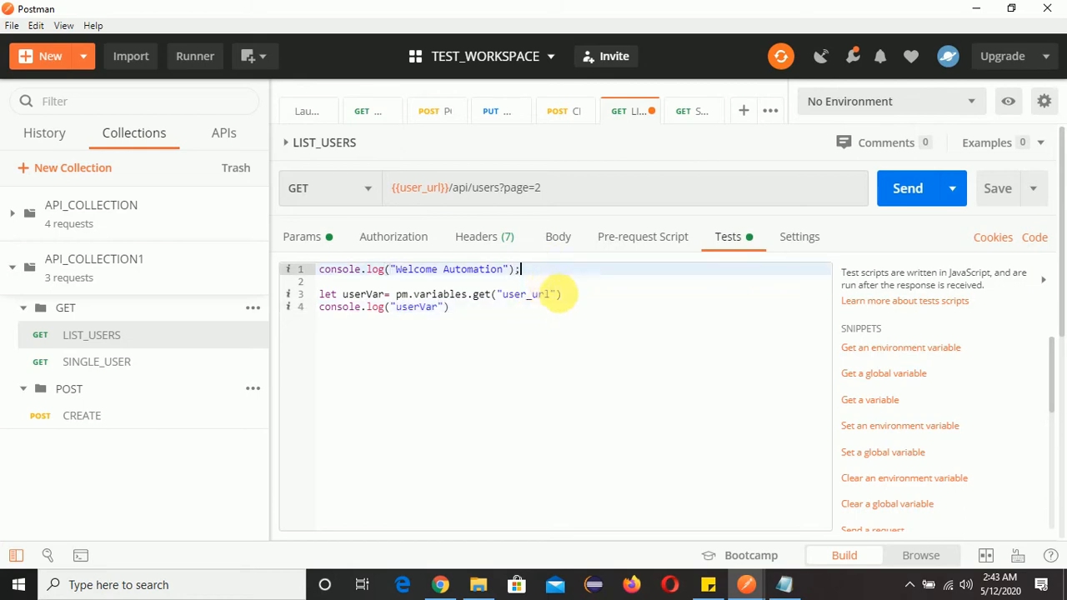
click(571, 296)
text(;)
click(475, 309)
text(;)
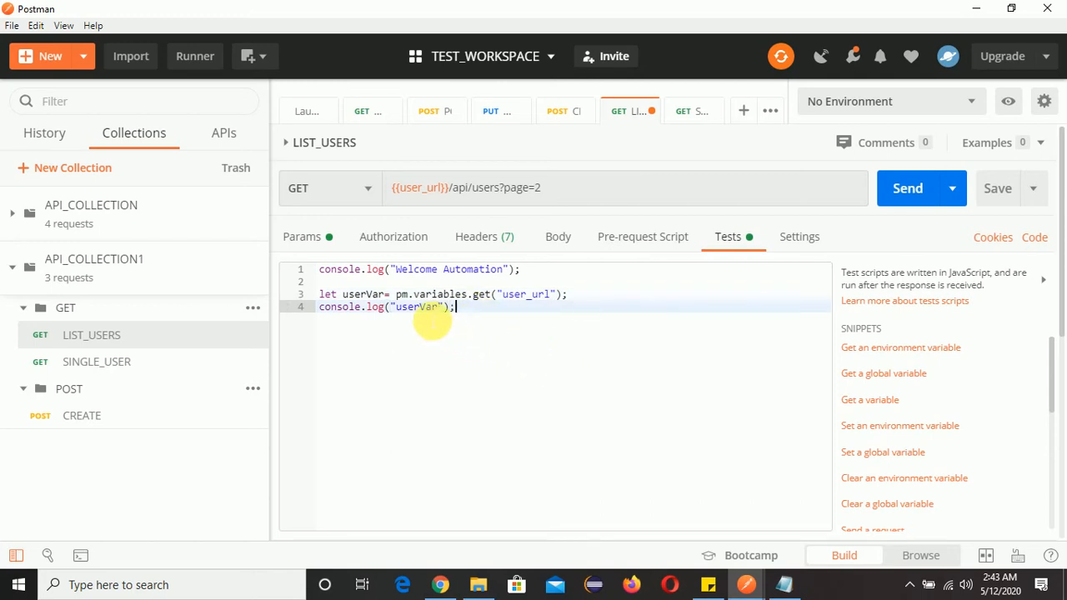
Check the initial value of user_url in API_COLLECTION1's collection variables and close the collection editor without changes.
double_click(426, 309)
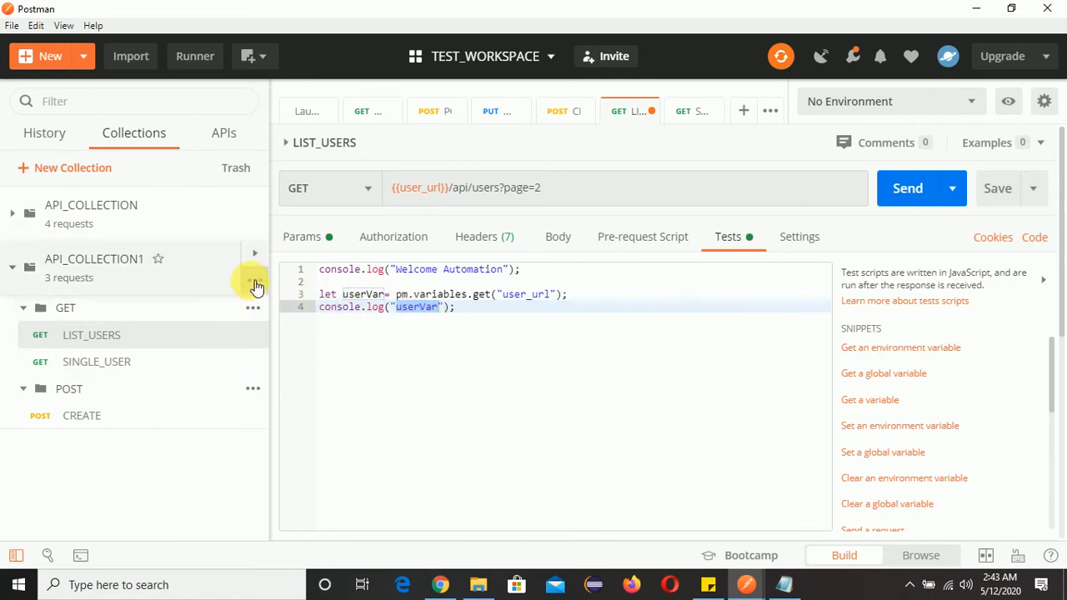
click(253, 280)
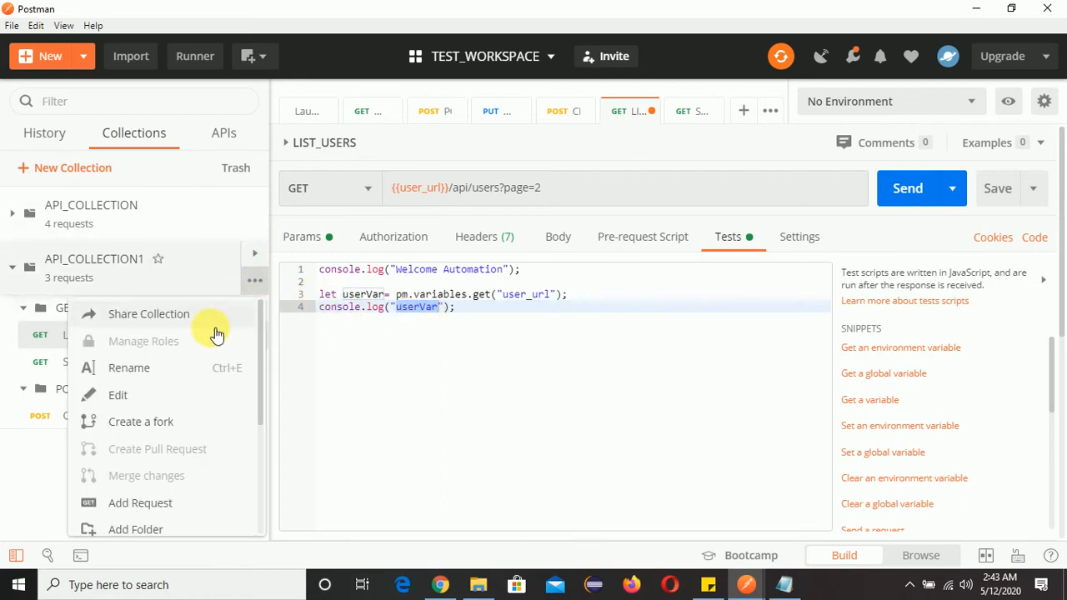
click(160, 405)
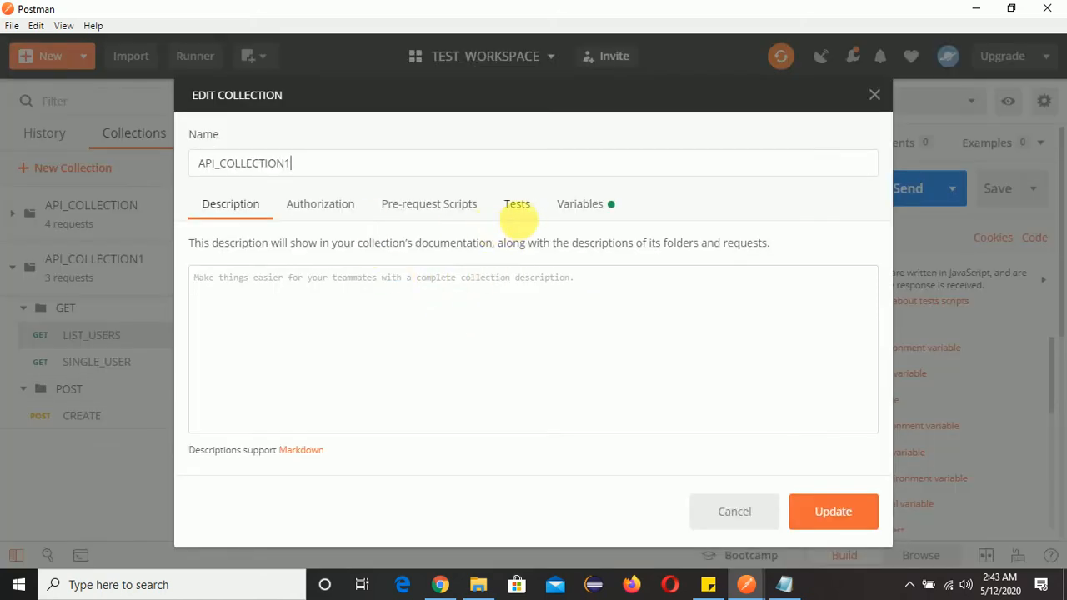
click(579, 204)
drag(440, 306, 365, 297)
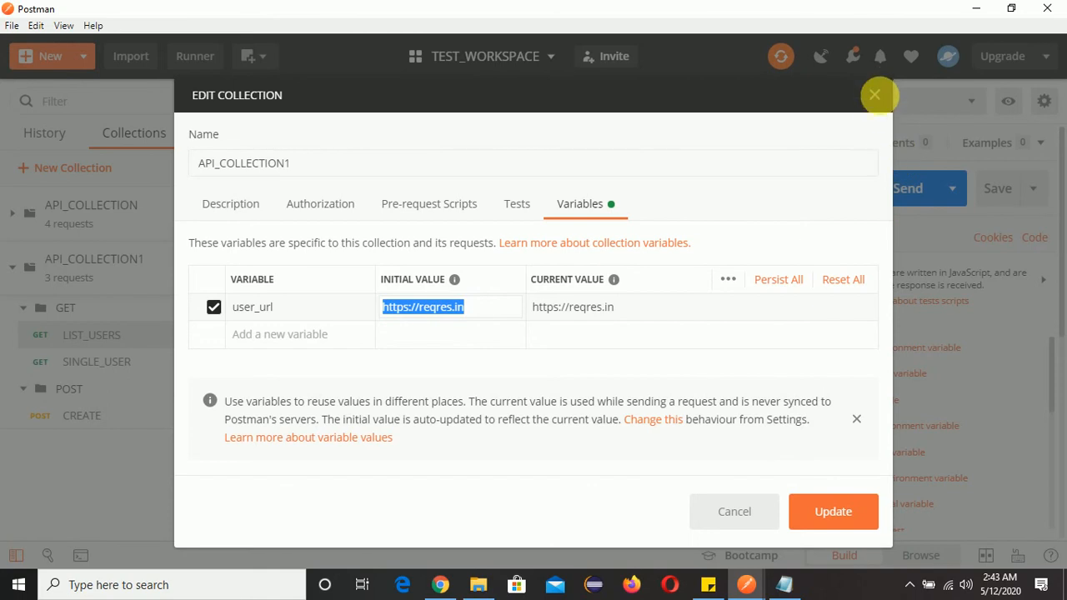
click(874, 95)
Send the LIST_USERS request and check its script output in the Postman Console.
click(588, 340)
scroll(807, 411, down, 3)
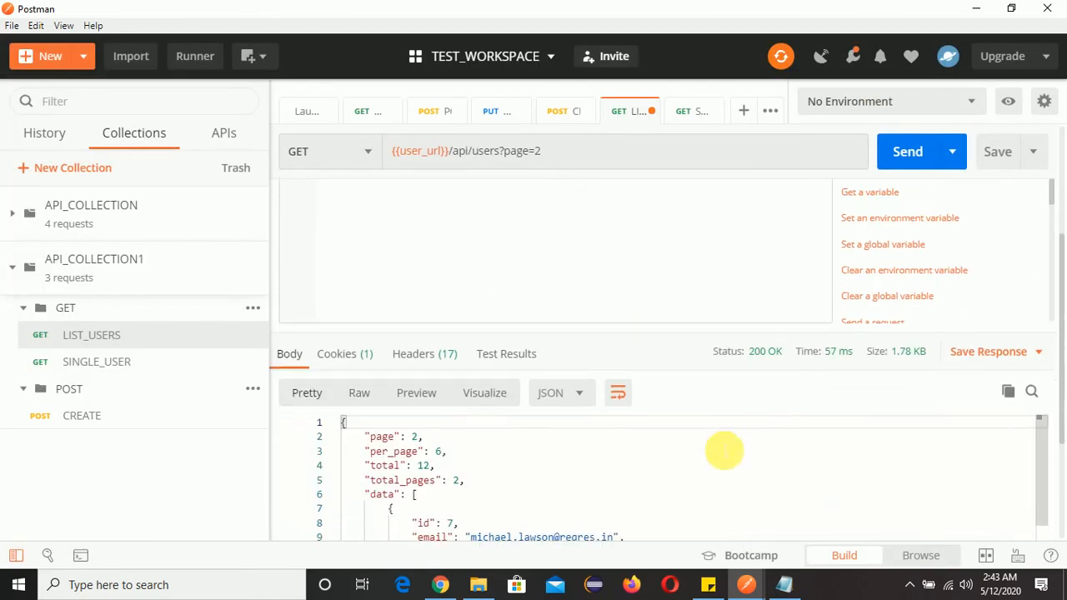
scroll(724, 449, up, 3)
click(897, 200)
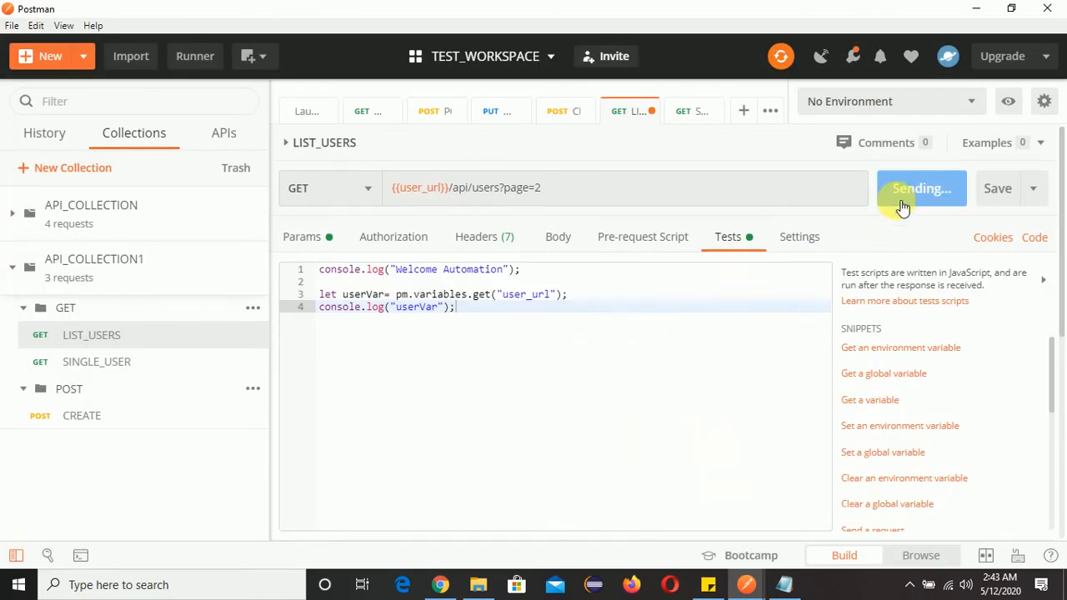
mouse_move(745, 580)
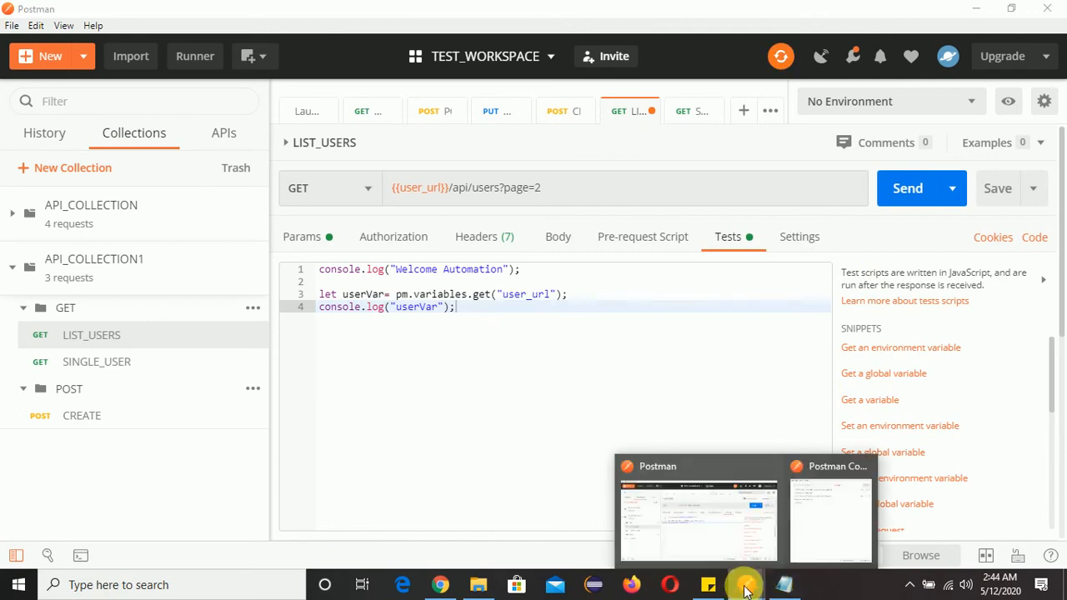
click(821, 498)
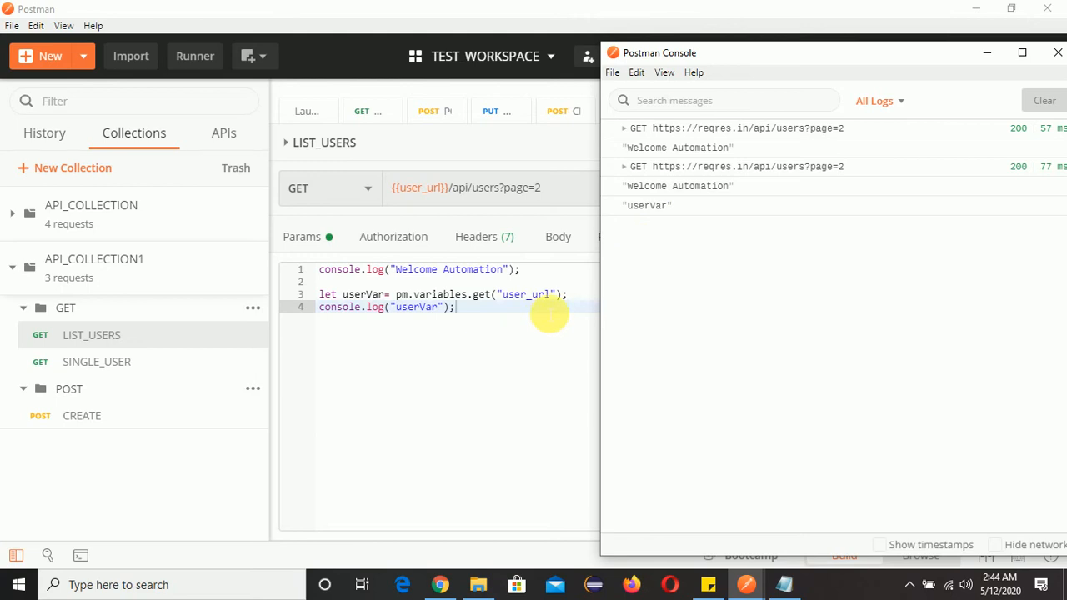
click(550, 314)
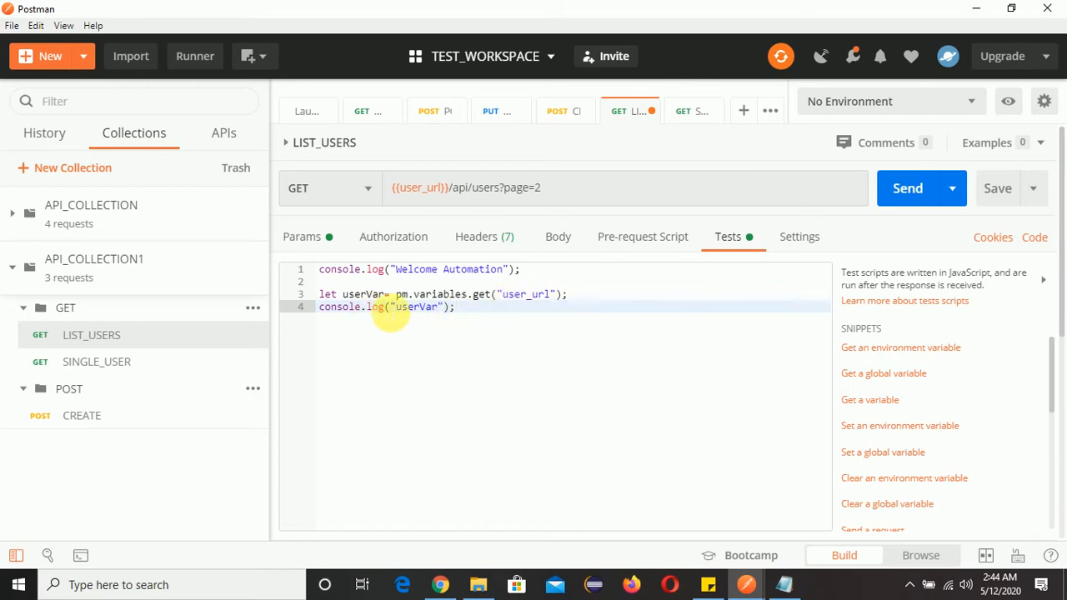
Remove the quotes around userVar in the console.log() statement on line 4 and save the LIST_USERS request.
click(395, 294)
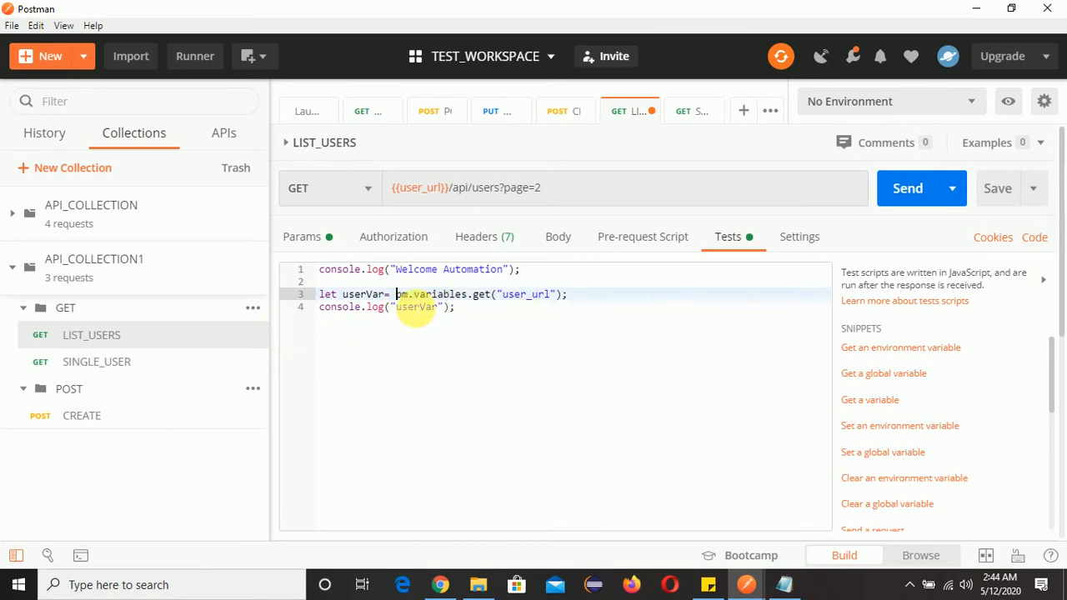
click(394, 307)
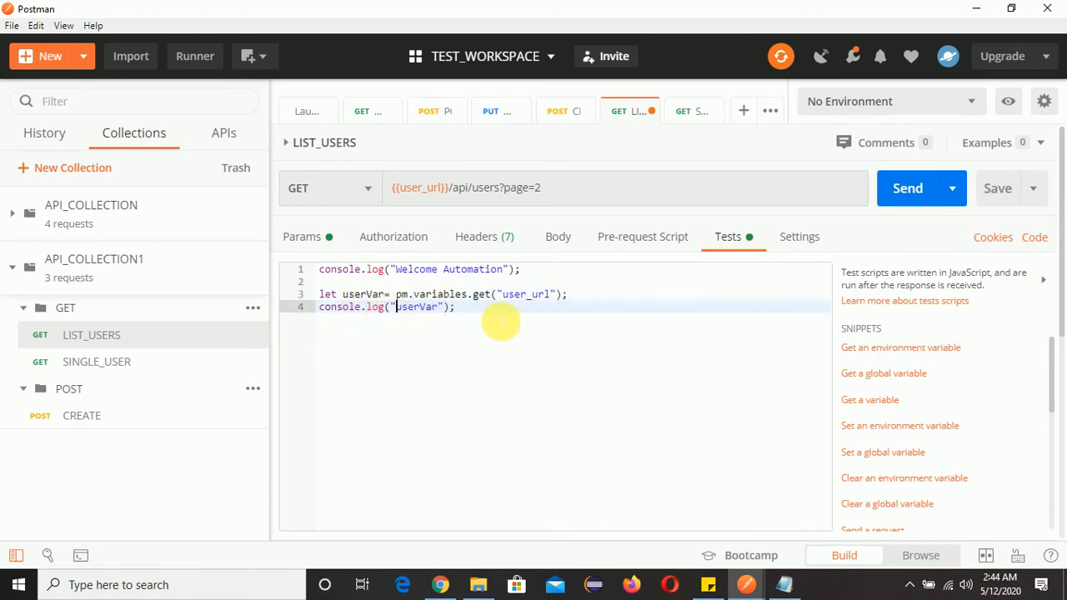
key(BackSpace)
key(BackSpace)
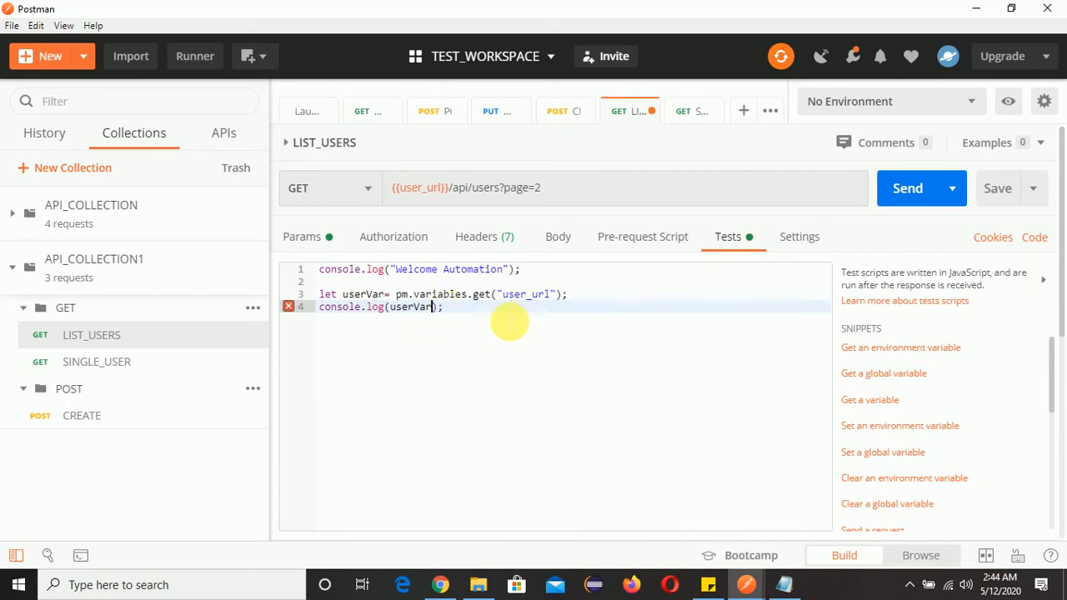
key(End)
text(s)
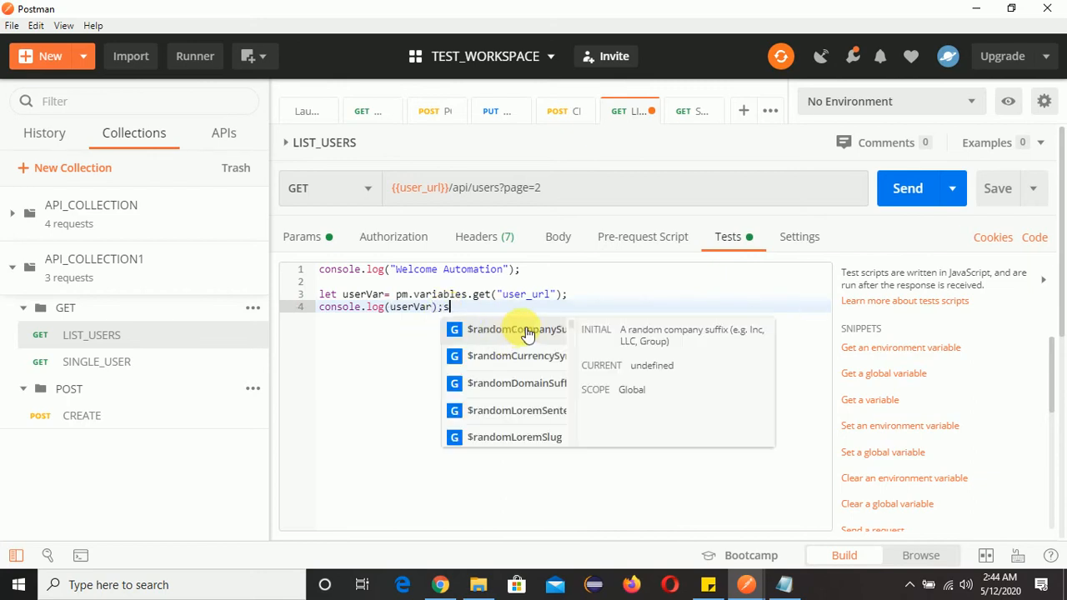
key(BackSpace)
click(630, 296)
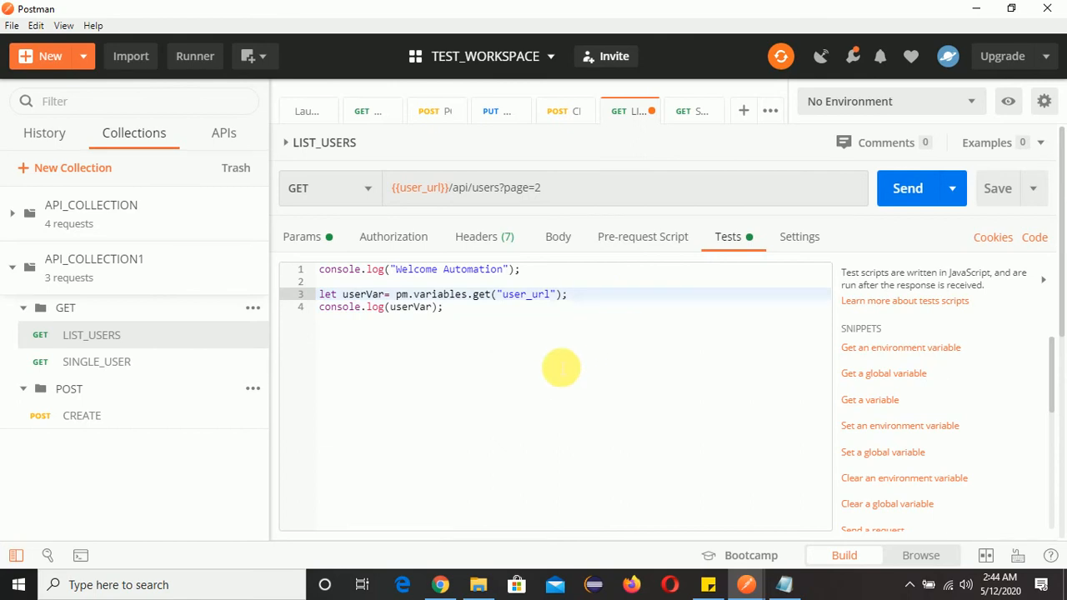
key(ctrl+s)
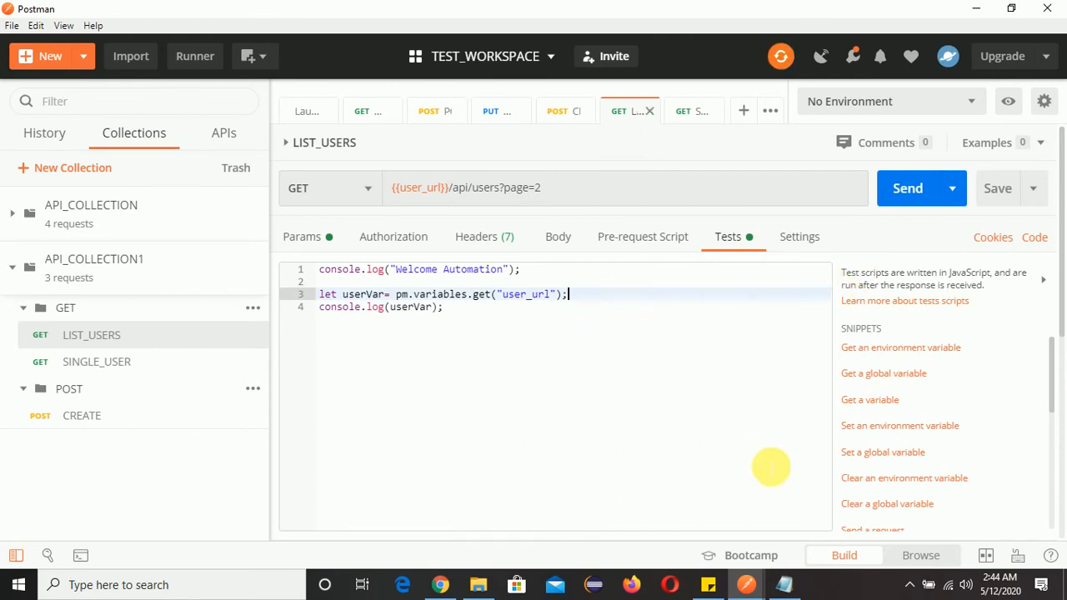
Bring up the Postman Console and clear all of its logged entries.
mouse_move(745, 579)
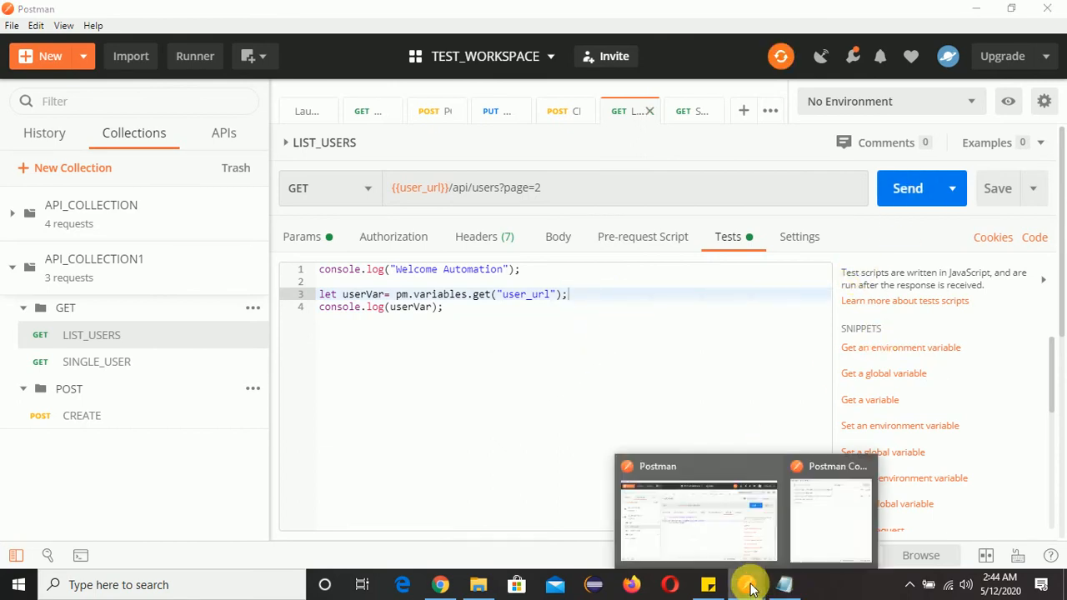
click(829, 492)
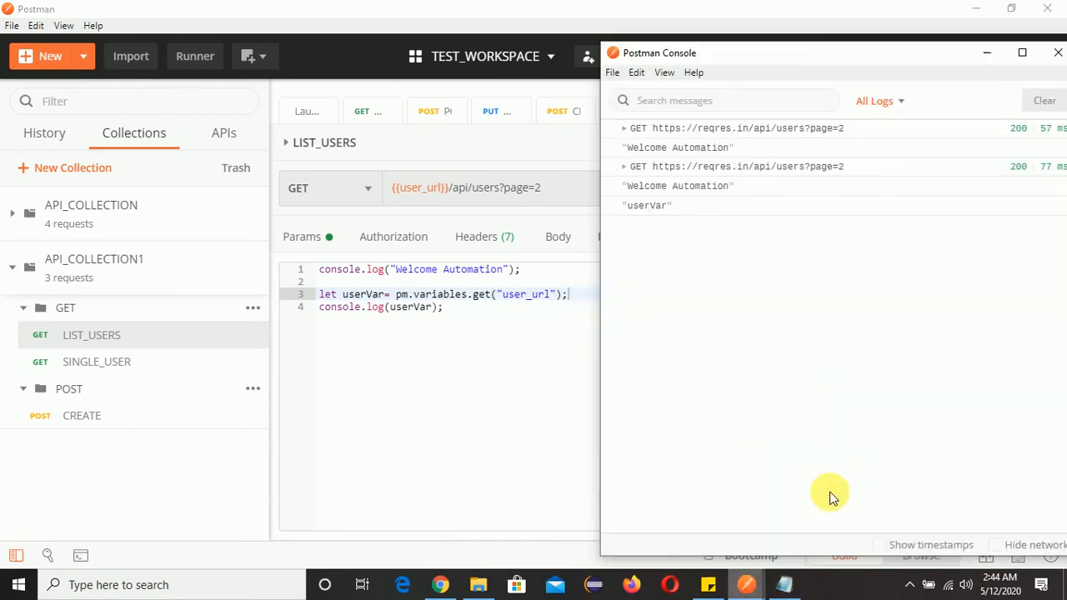
click(1041, 101)
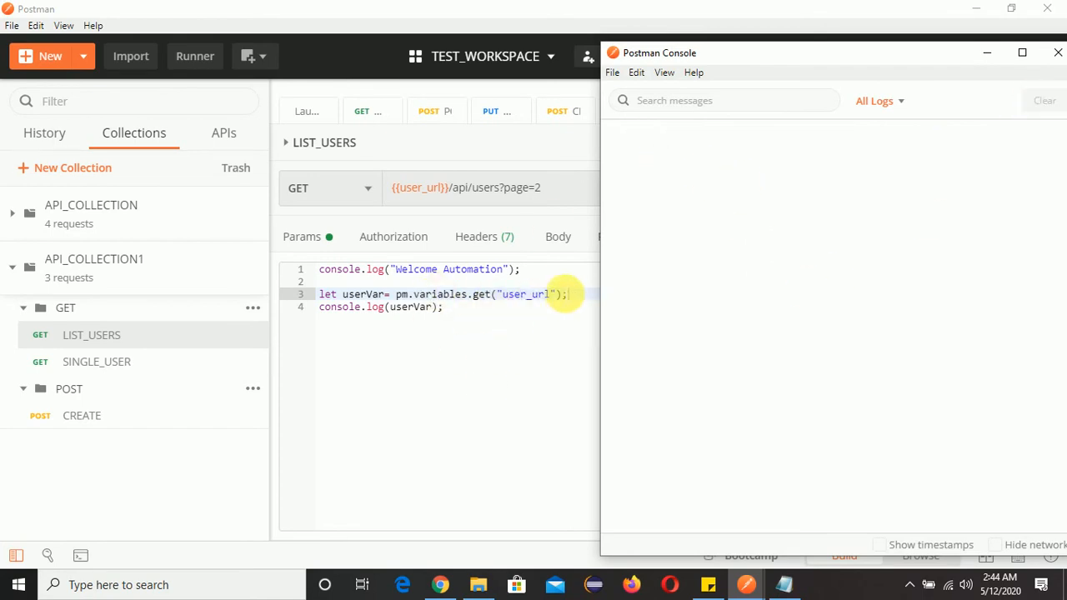
Run the saved LIST_USERS request again, check the userVar output in the Postman Console, and return to the script.
click(518, 357)
click(910, 192)
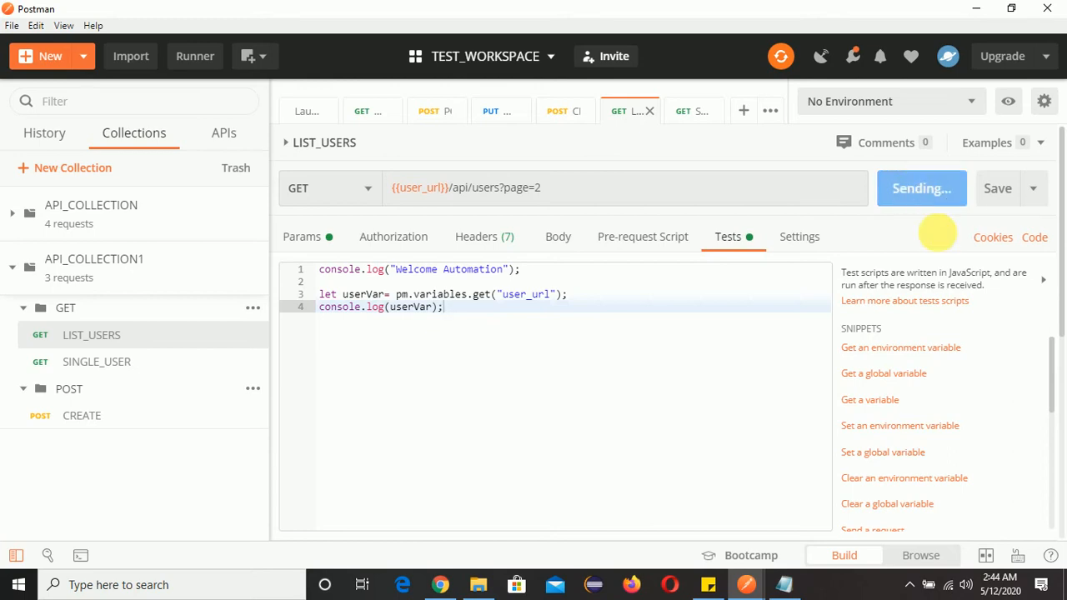
click(751, 585)
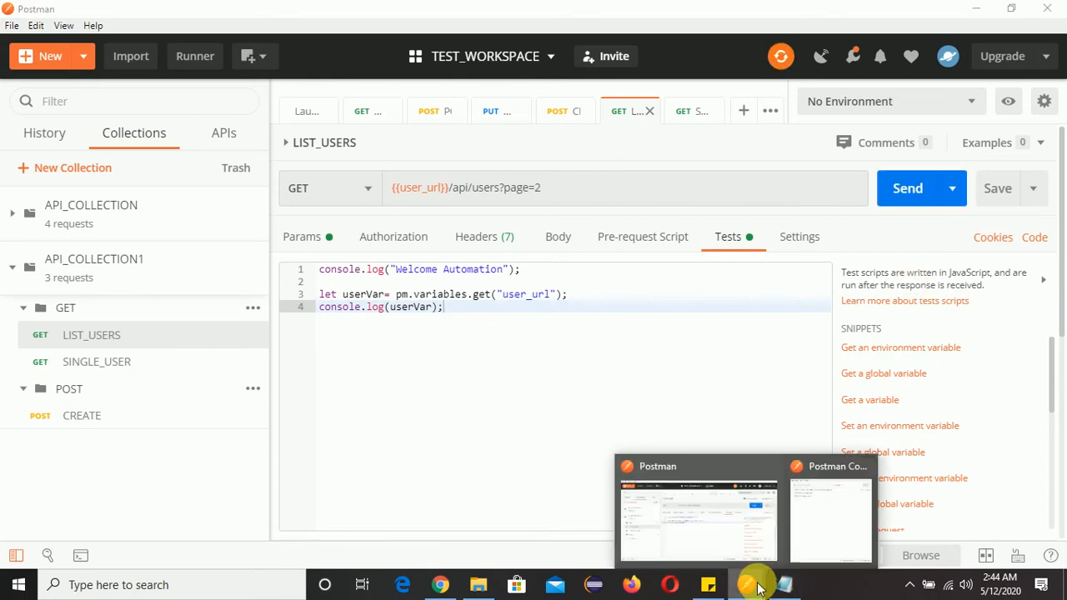
click(833, 510)
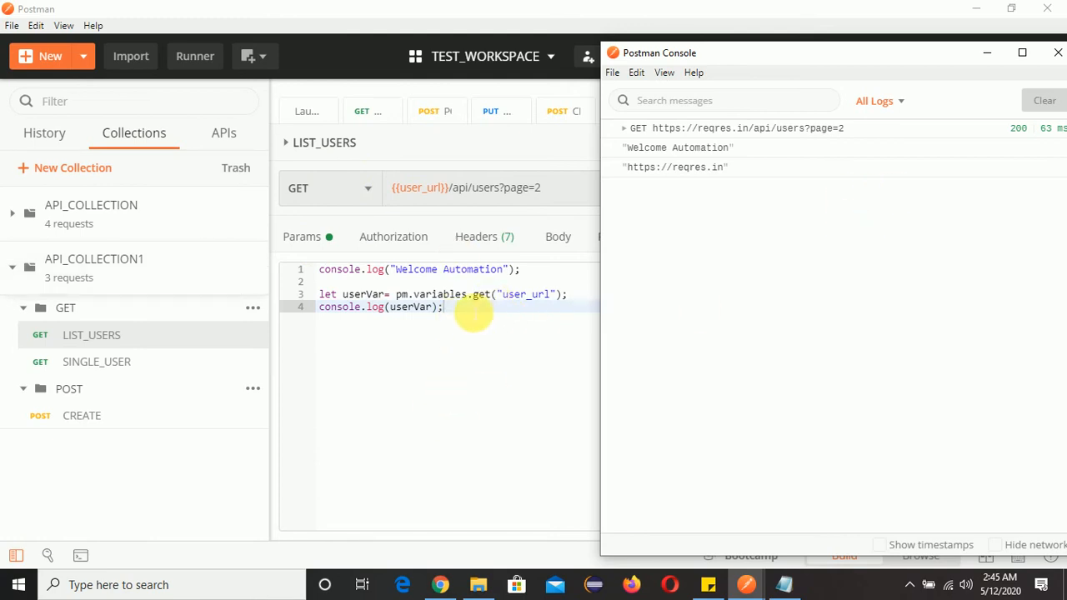
click(473, 314)
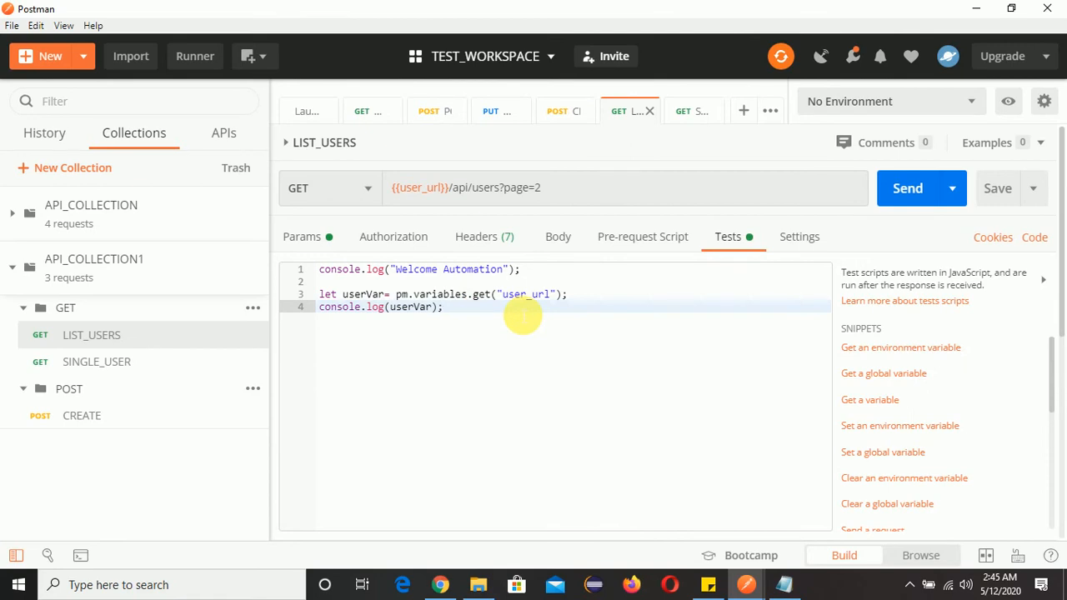
Add a pm.variables.set() statement on line 6 that sets the variable "name" to a person's first name, ending with a semicolon.
key(Return)
key(Return)
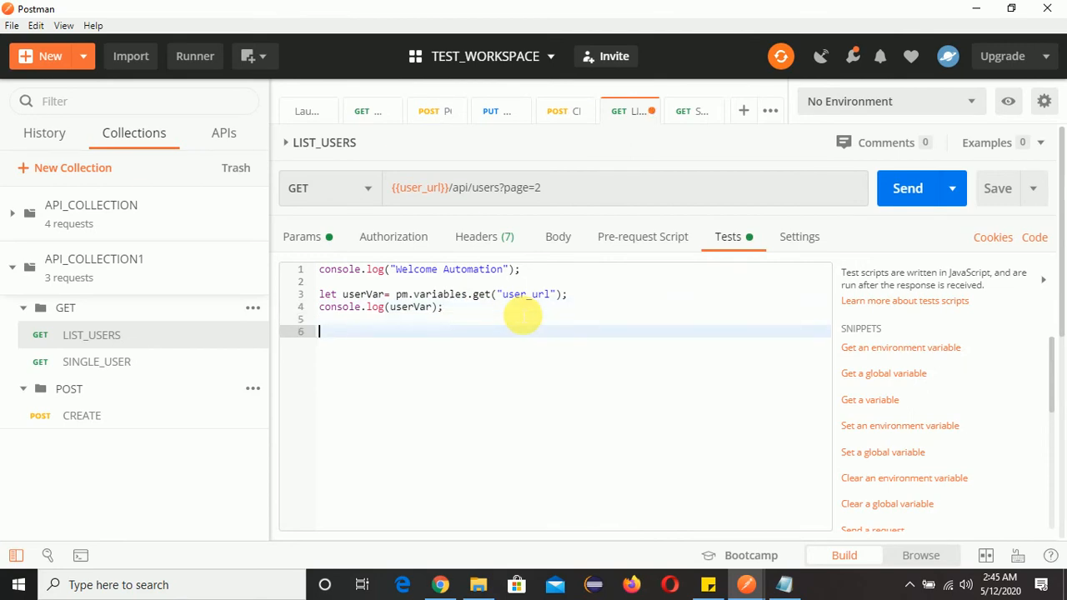
text(pm.variables)
key(ctrl+equal)
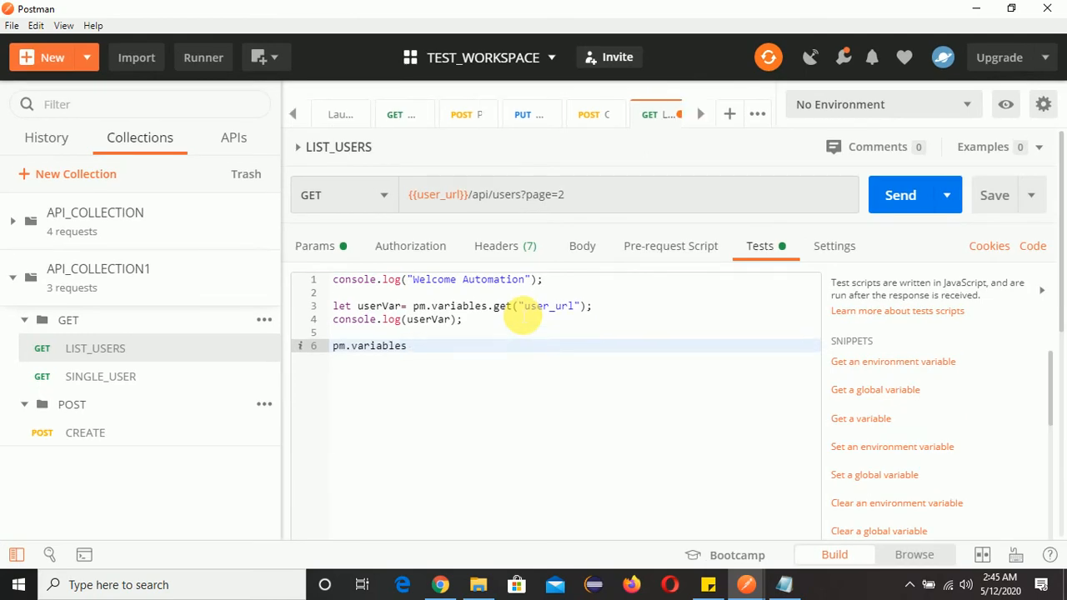
text(.set)
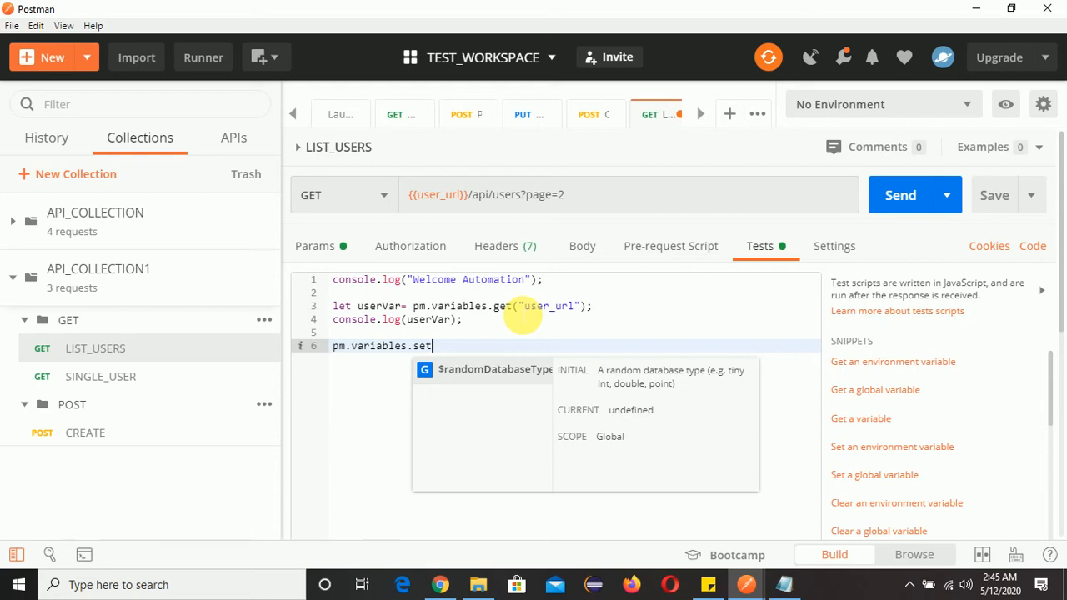
text((")
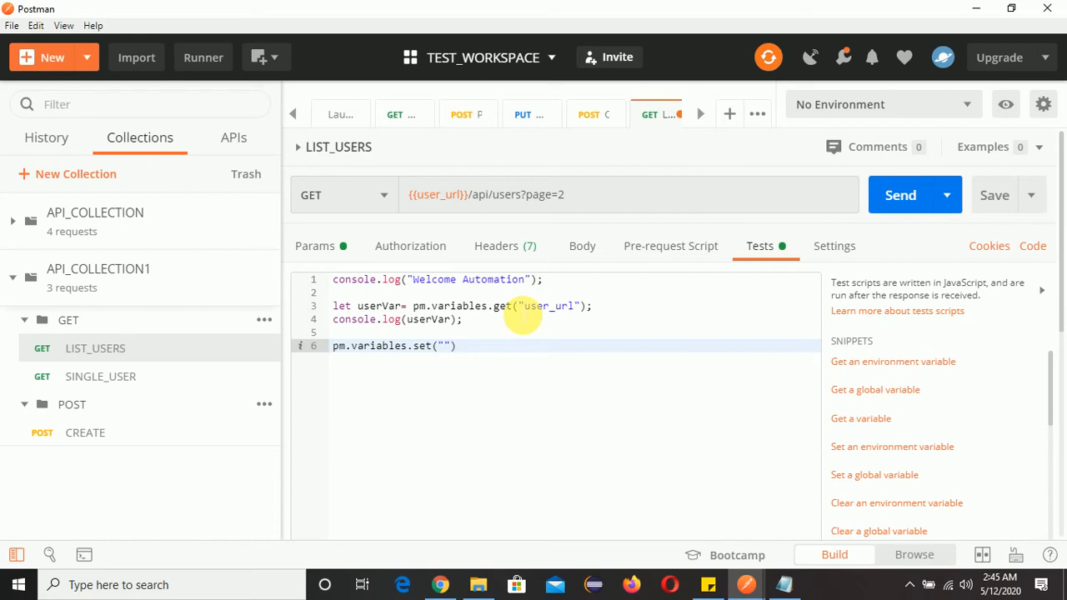
text(name)
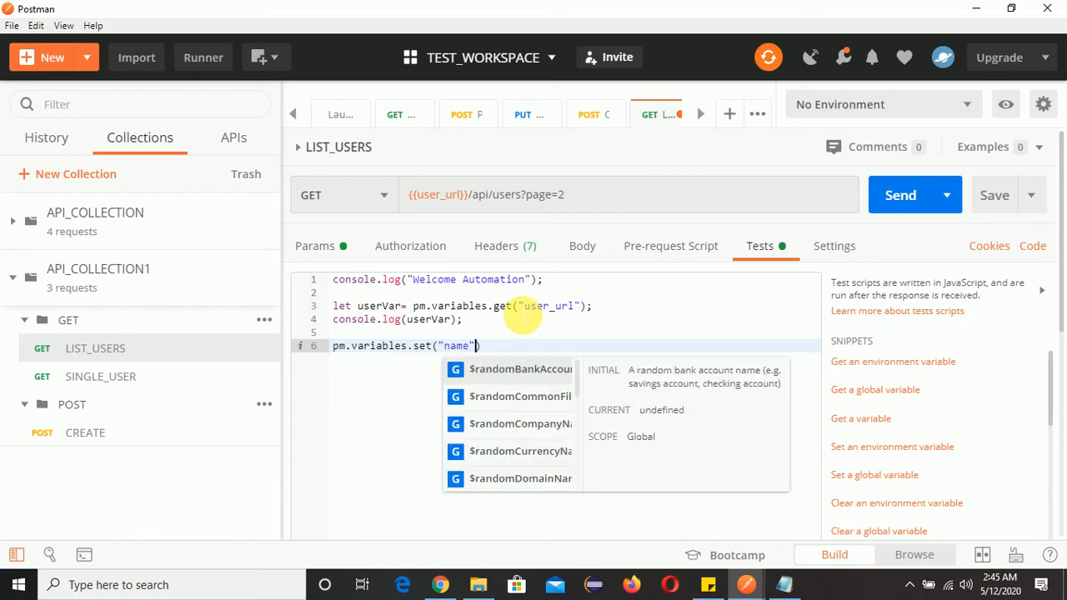
key(Escape)
text(,"")
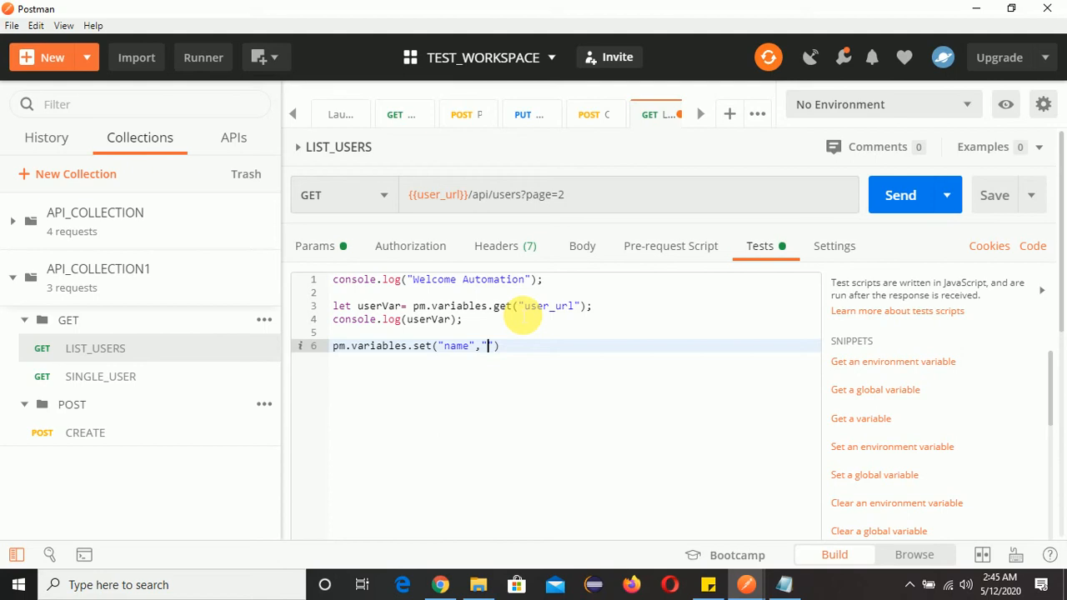
text(Rahul)
key(End)
text(;)
Add console.log(pm.variables.get("name")); on line 7, directly below the pm.variables.set() statement.
key(Return)
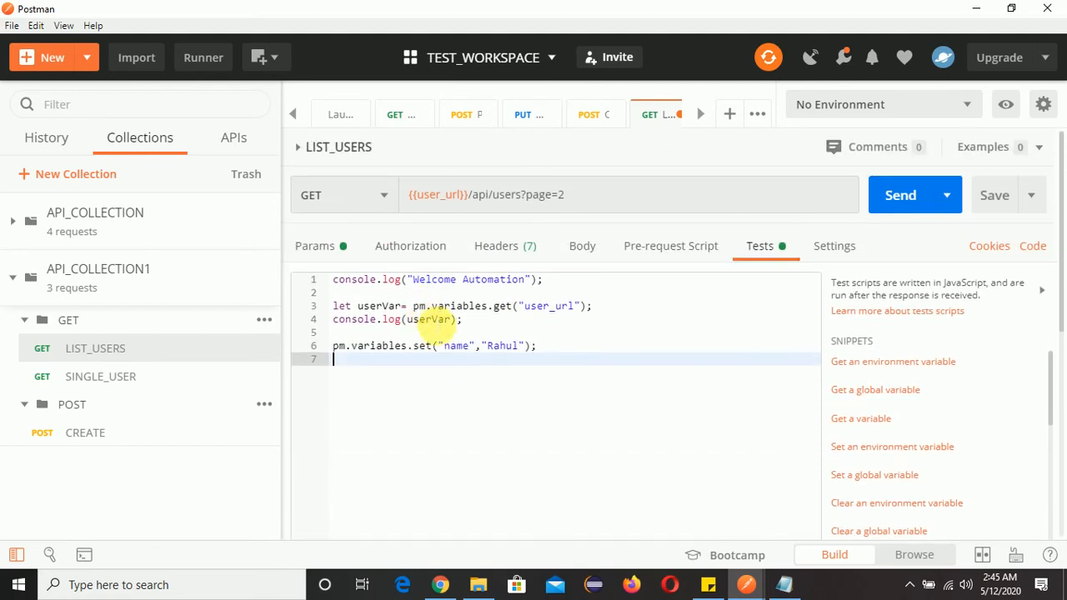
text(cond)
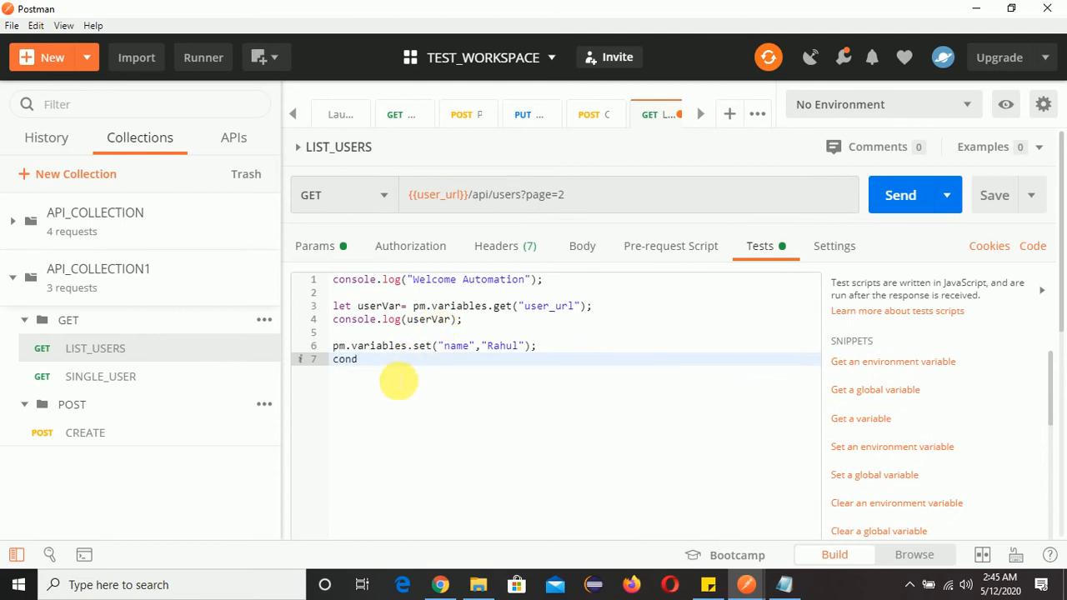
key(BackSpace)
text(sole.lo)
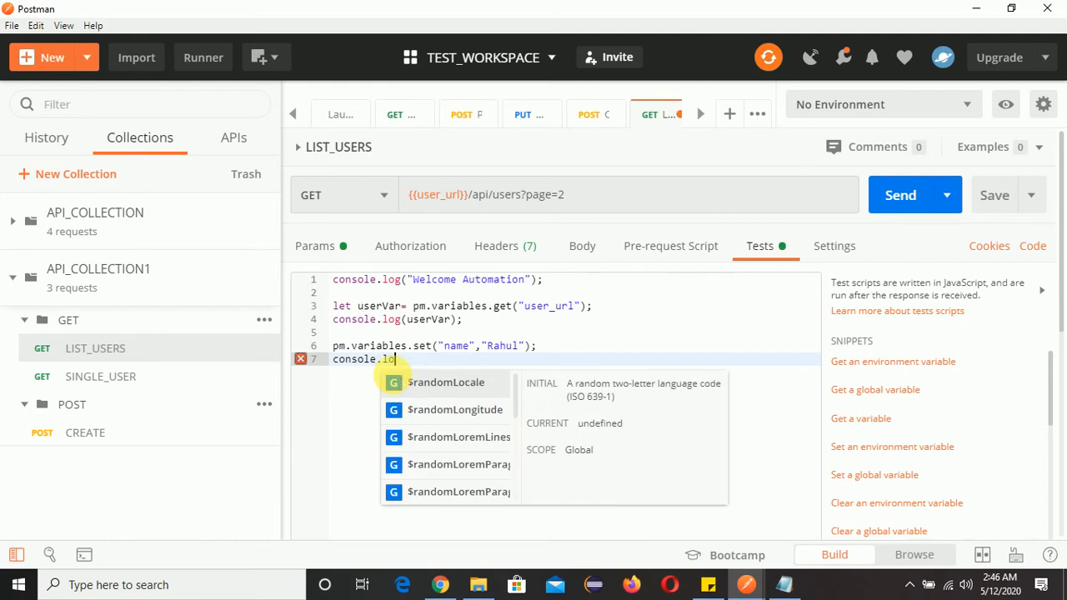
text(g()
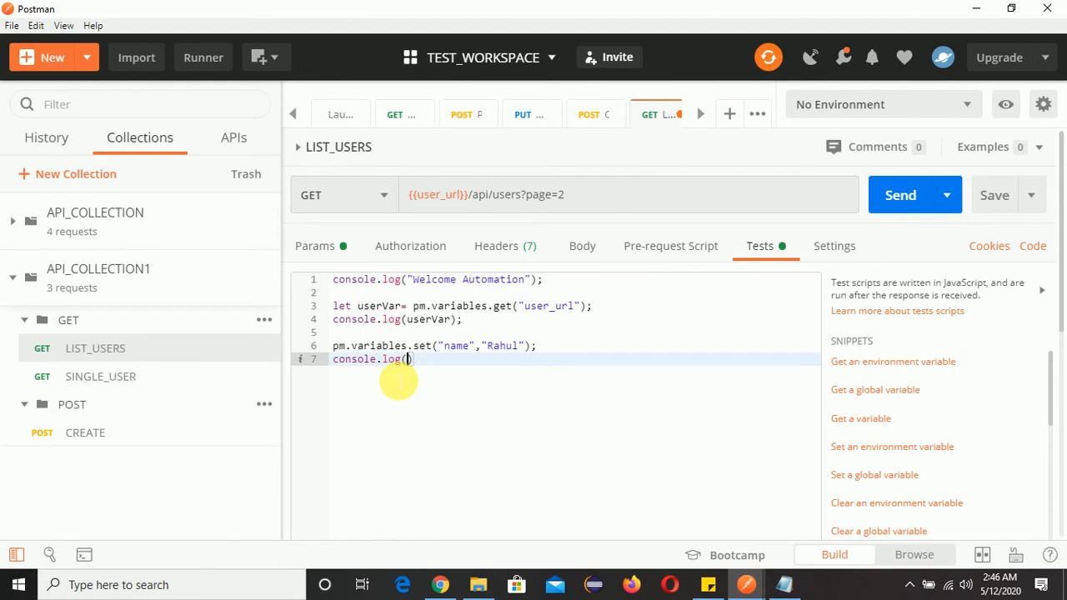
text(pm.variables.)
text(get(")
text(name)
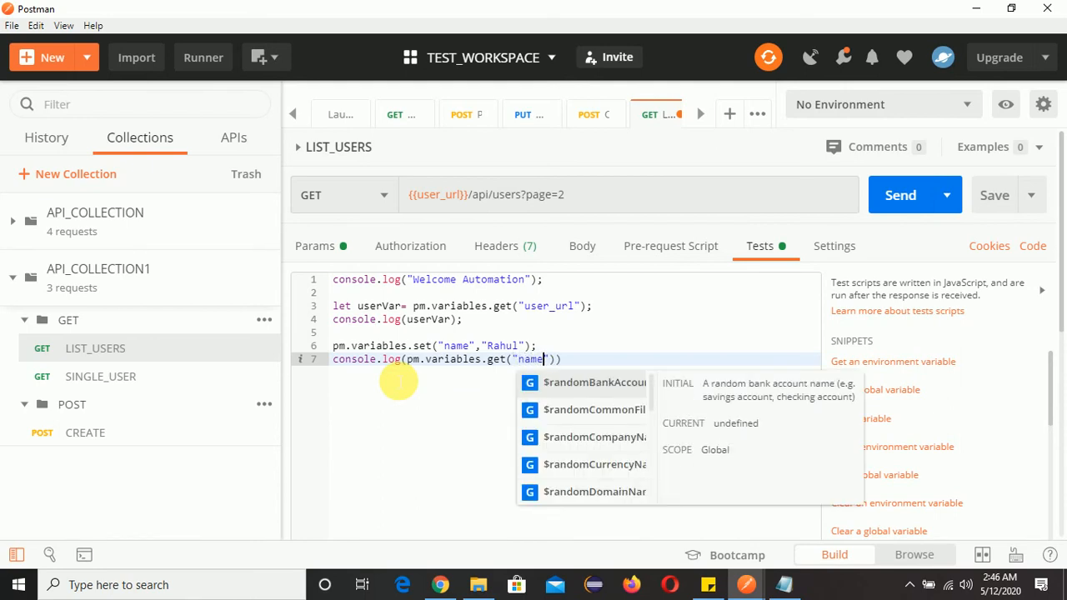
click(435, 426)
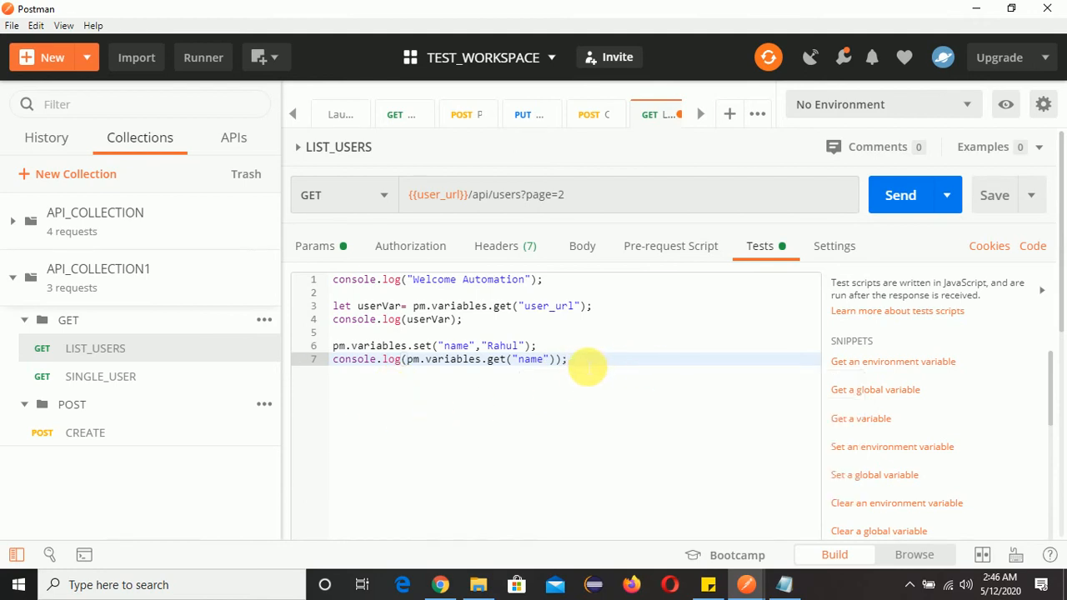
double_click(510, 345)
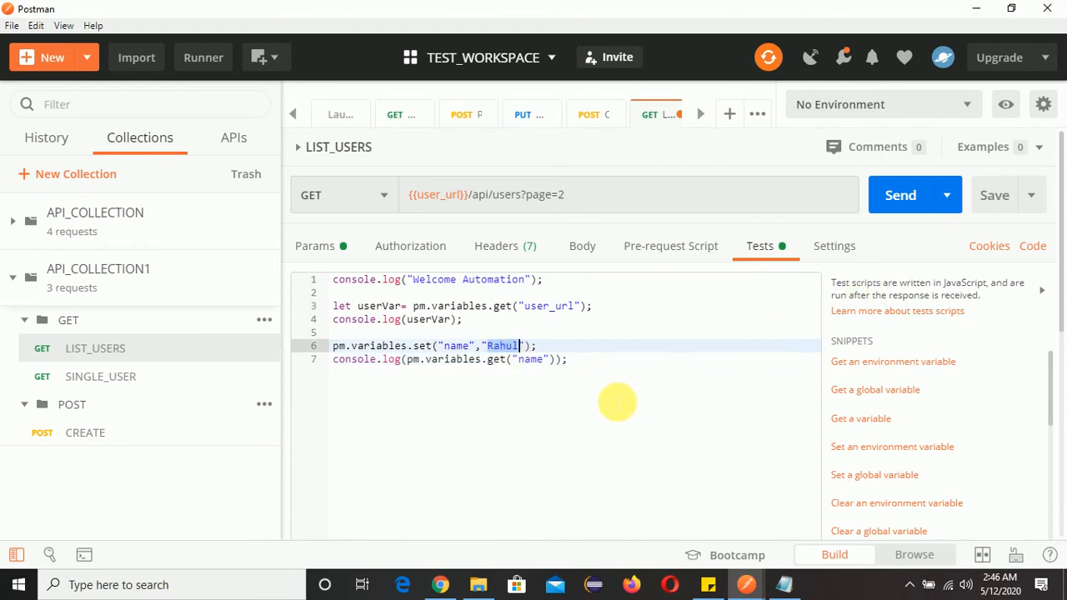
click(612, 369)
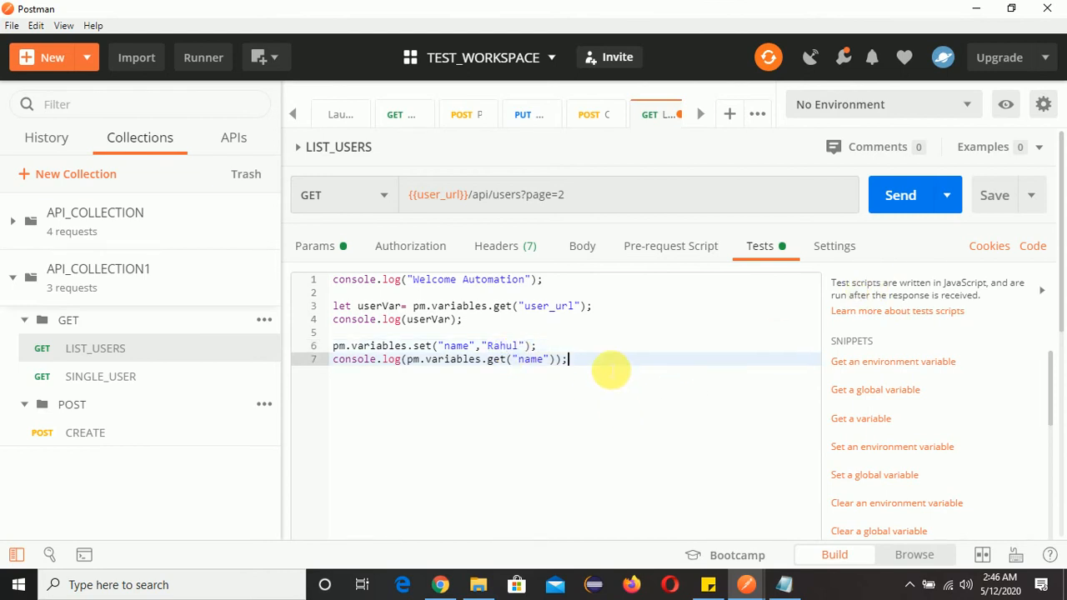
Save and send the LIST_USERS request, and check the logged "name" variable in the Postman Console.
click(996, 200)
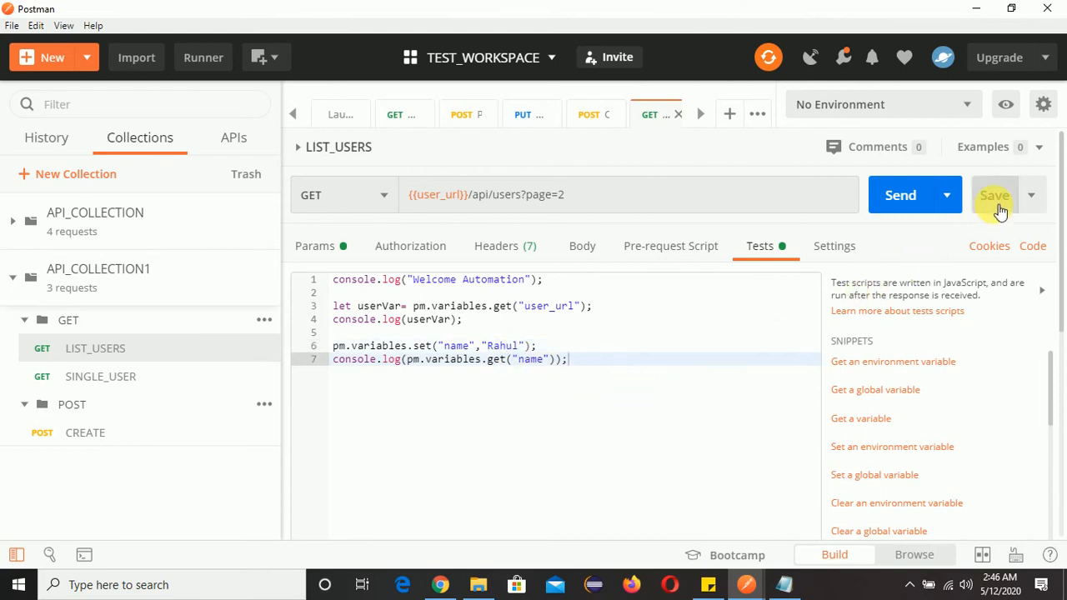
click(913, 209)
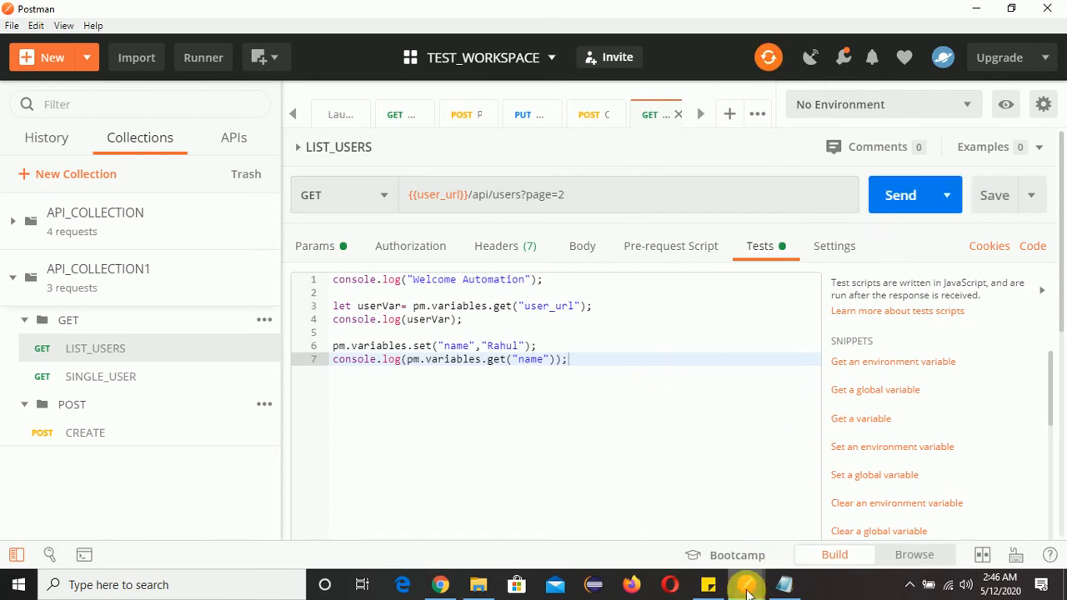
mouse_move(748, 588)
click(815, 521)
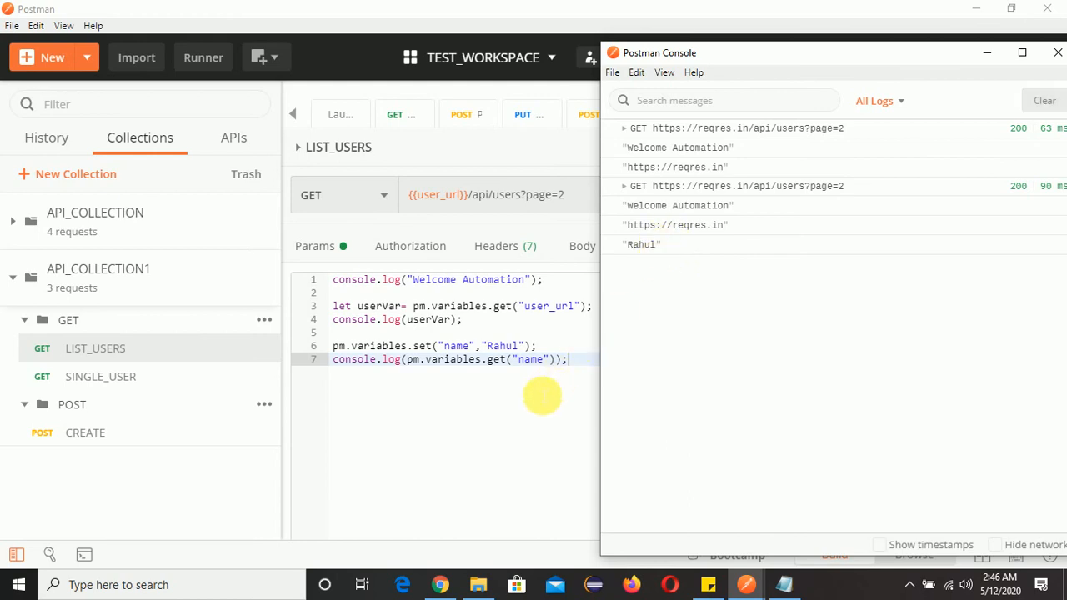
Compare the "name" variable set on line 6 with its logged value in the Postman Console, and return to the script.
click(503, 348)
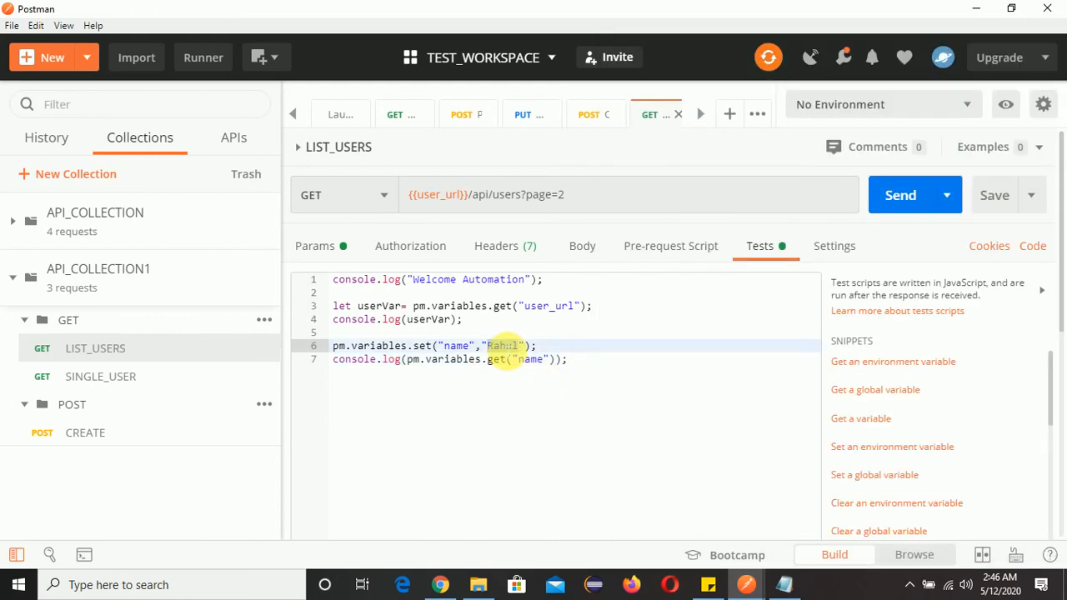
double_click(468, 345)
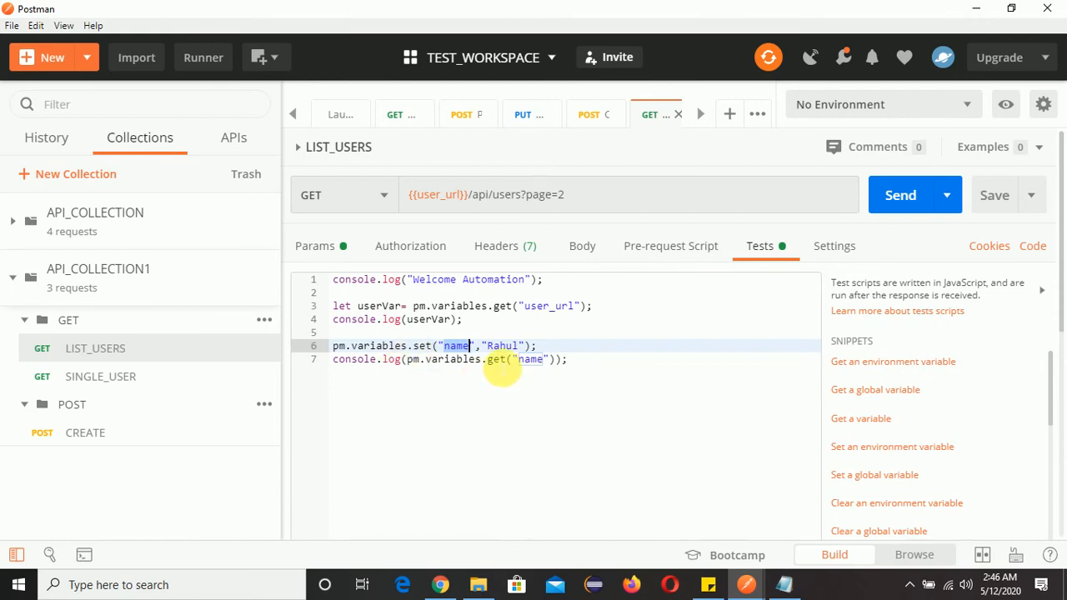
key(ctrl+alt+c)
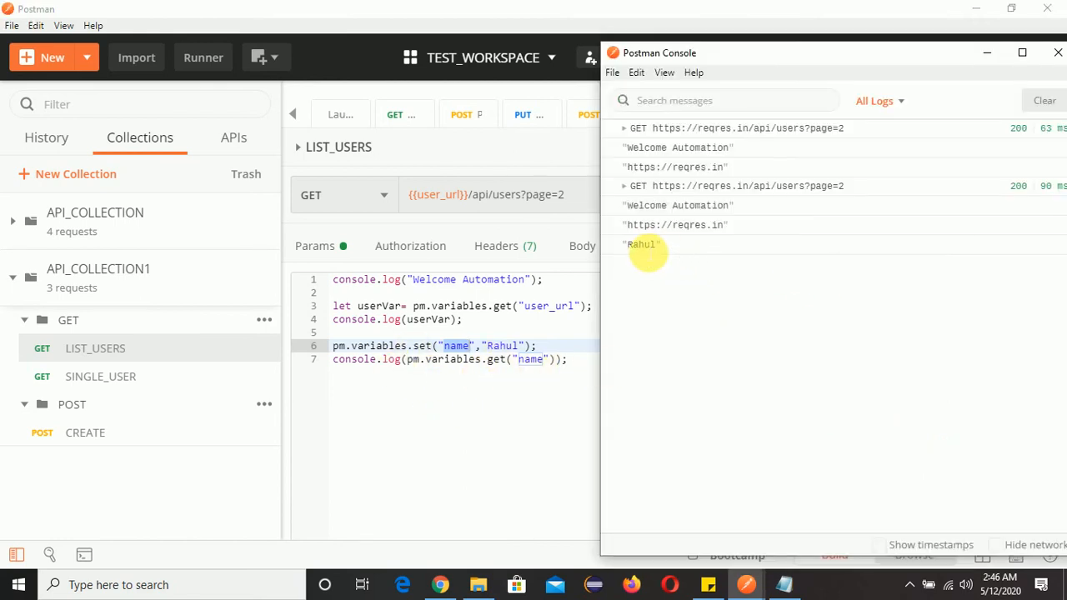
double_click(640, 245)
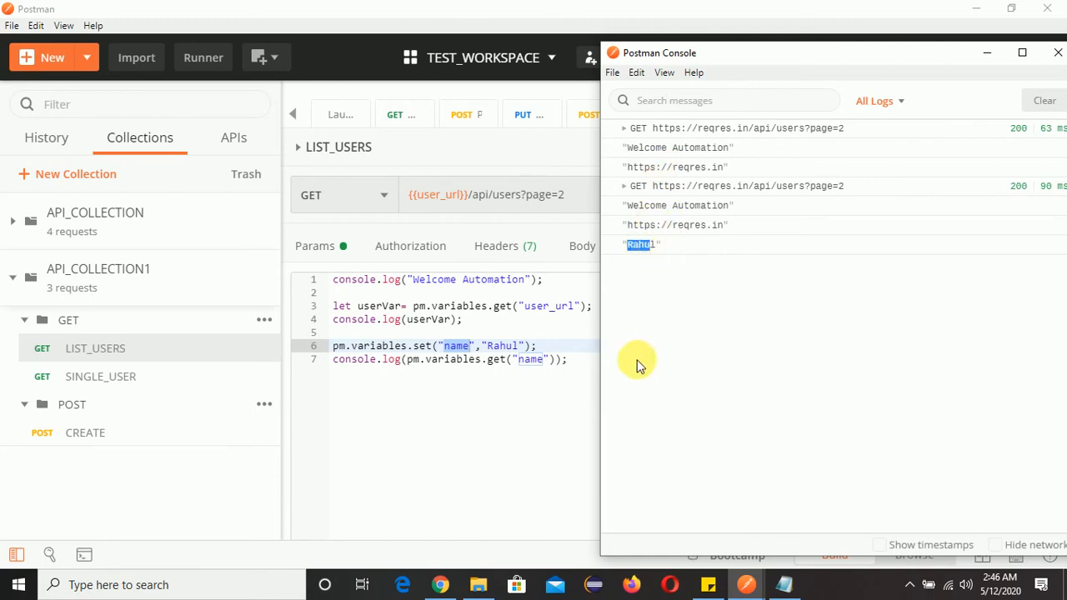
click(471, 347)
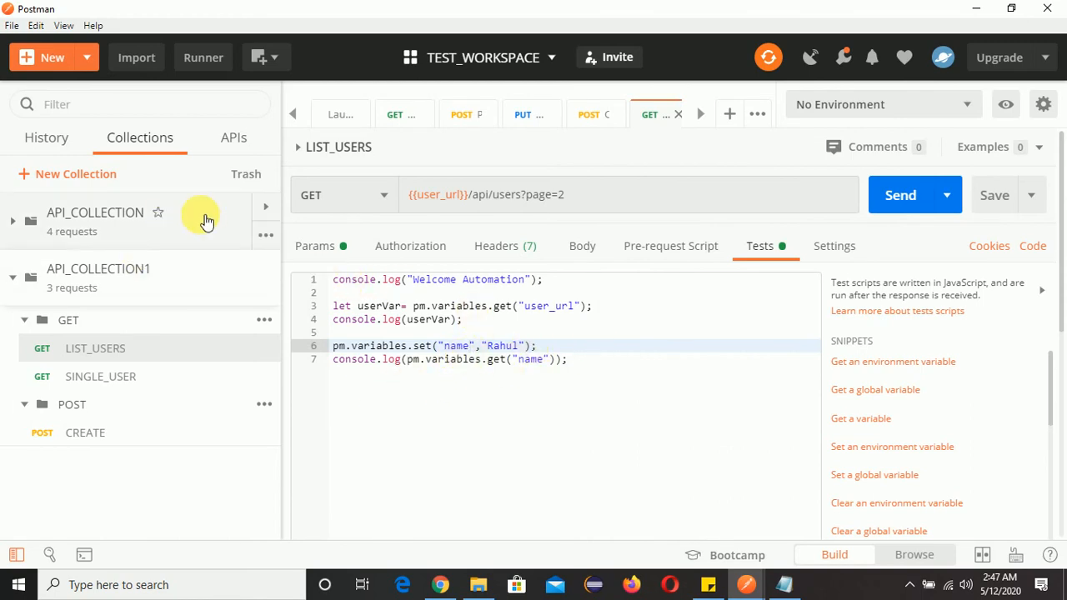
Switch to the POSTMAN notes in Notepad and review the collection-level and global-level get and set syntax.
click(783, 584)
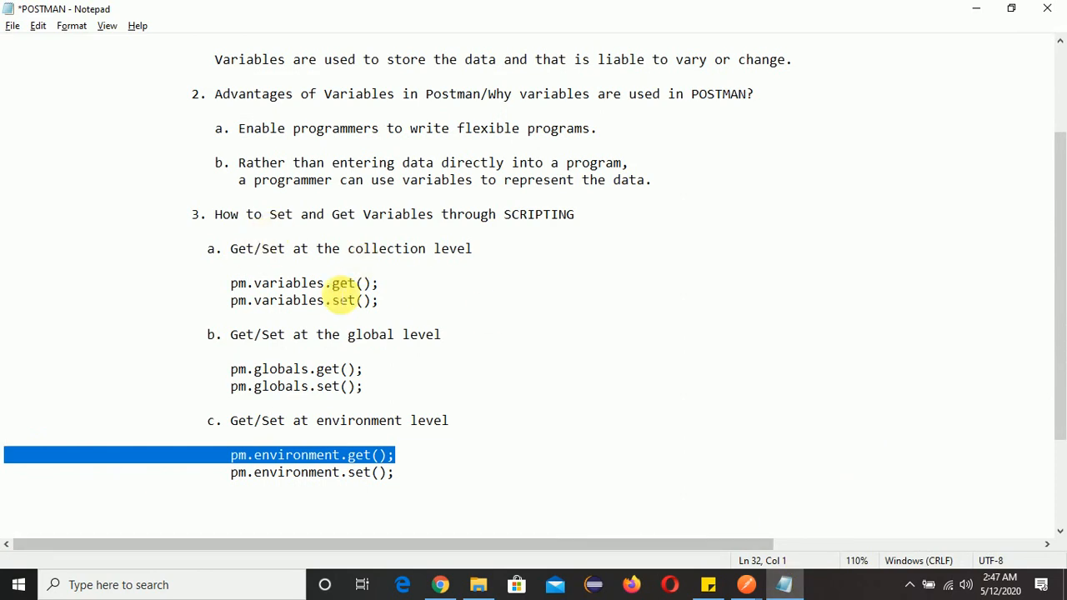
drag(375, 304, 197, 294)
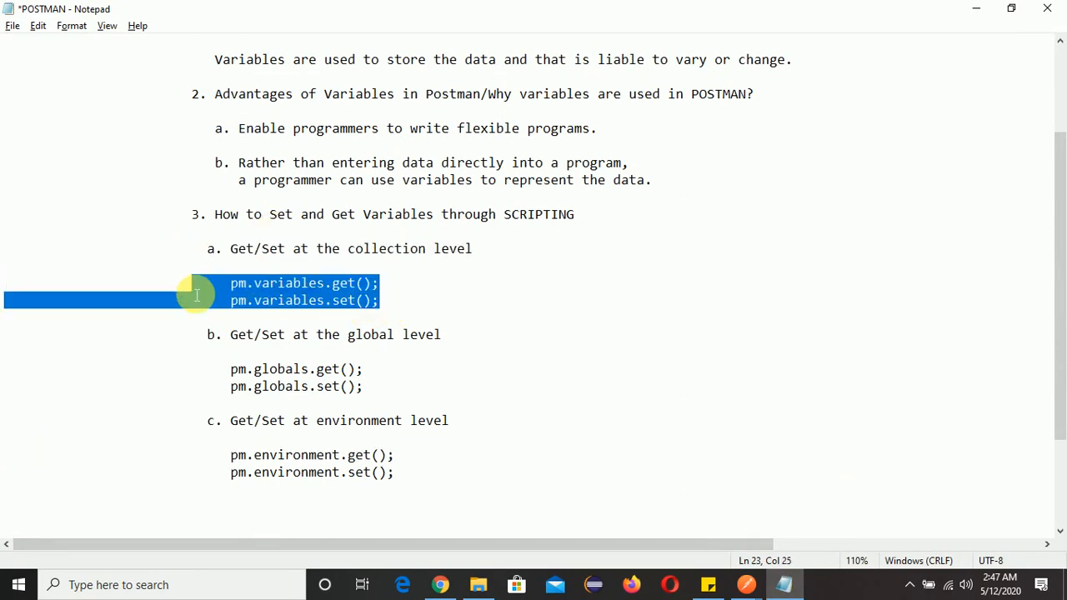
click(351, 302)
drag(379, 300, 225, 287)
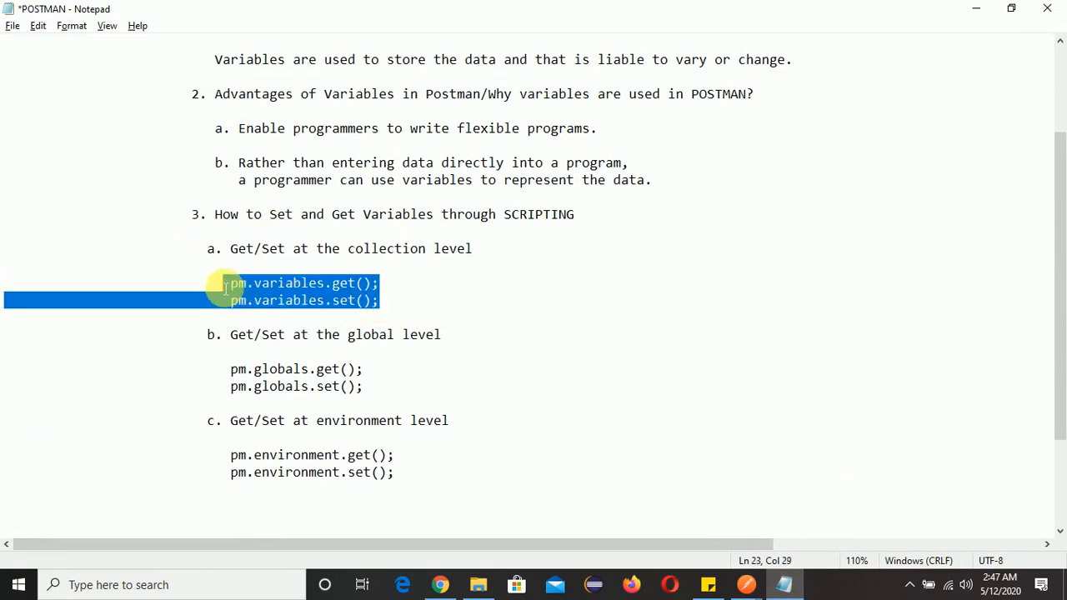
click(514, 321)
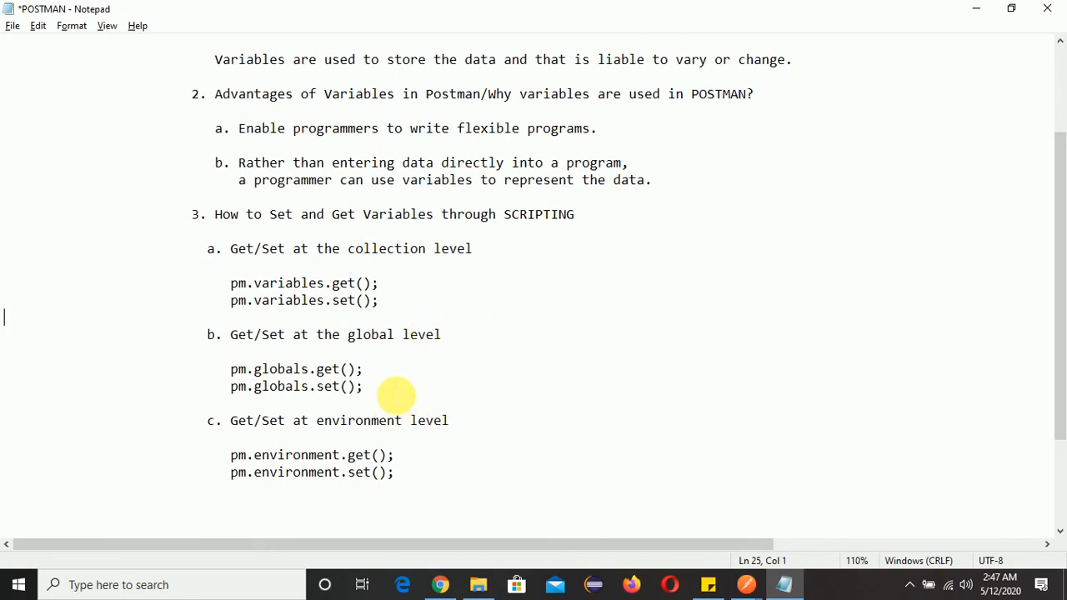
Switch back to the main Postman window and check which global variables are defined.
click(746, 586)
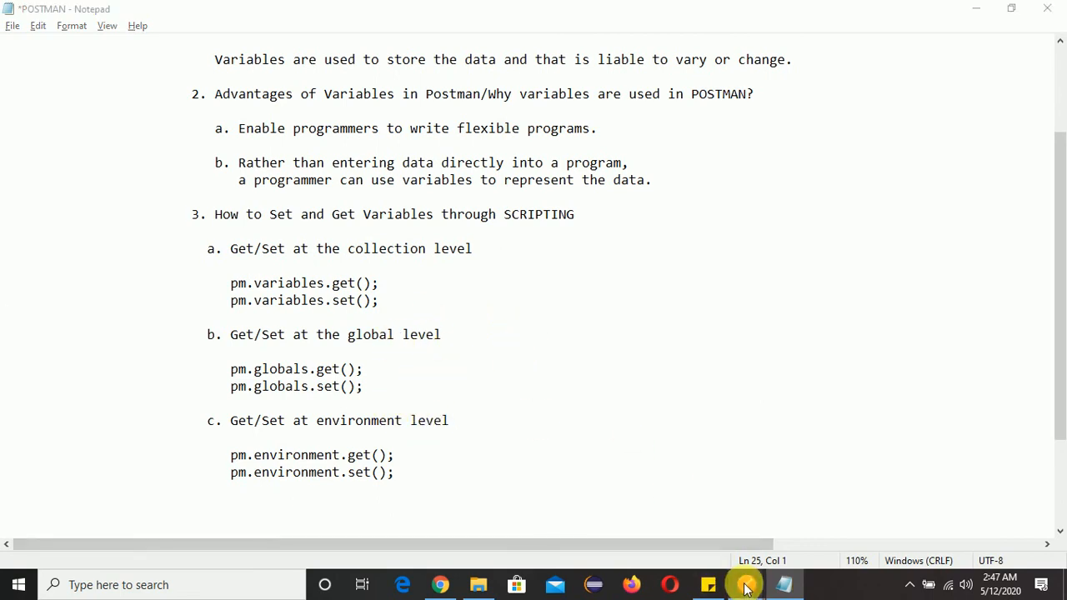
click(741, 508)
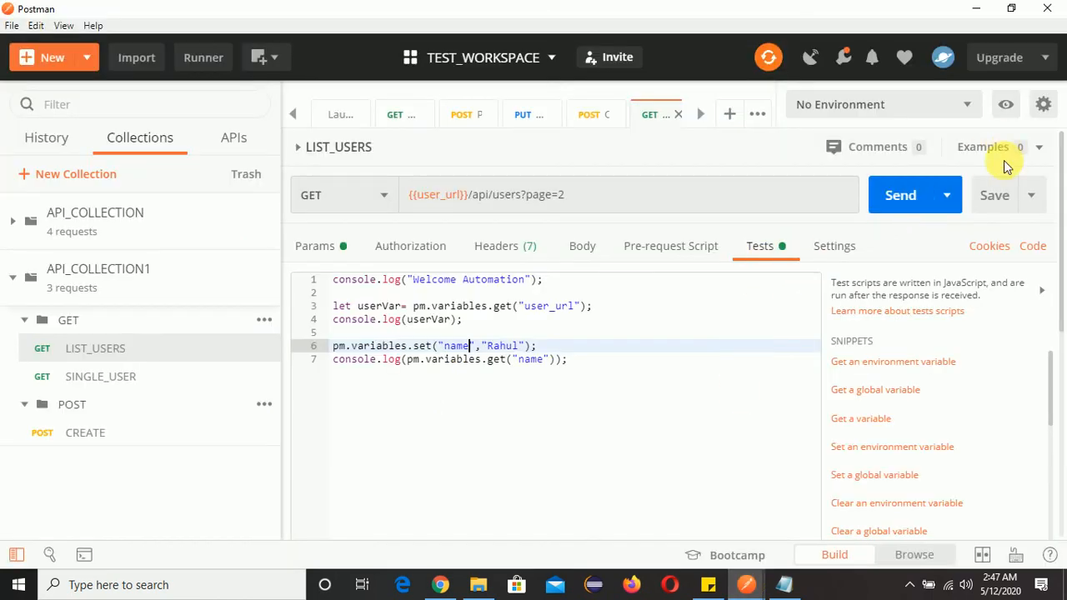
click(1005, 104)
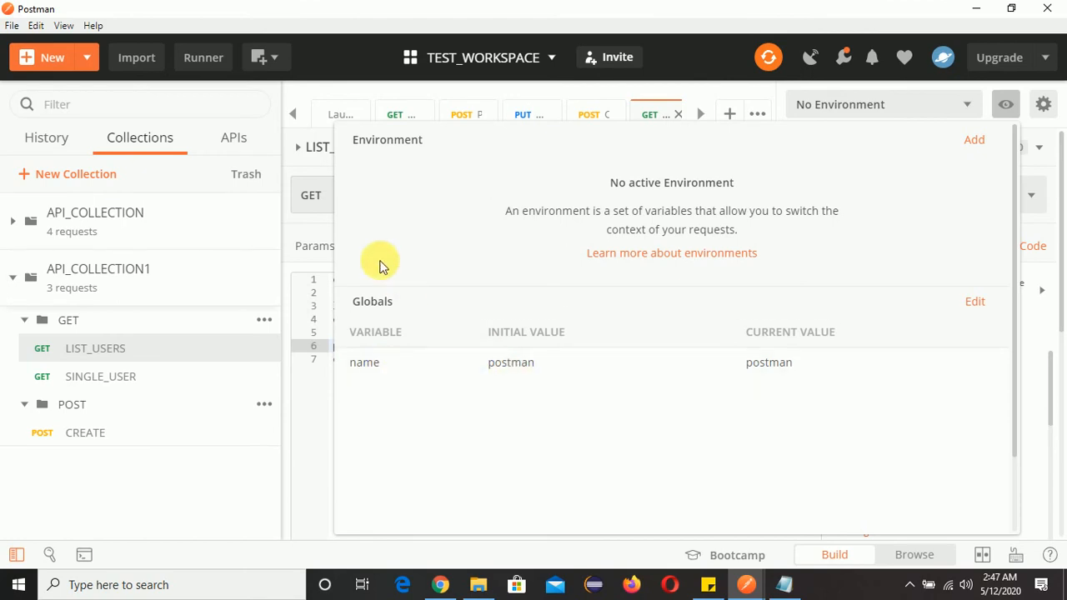
click(315, 400)
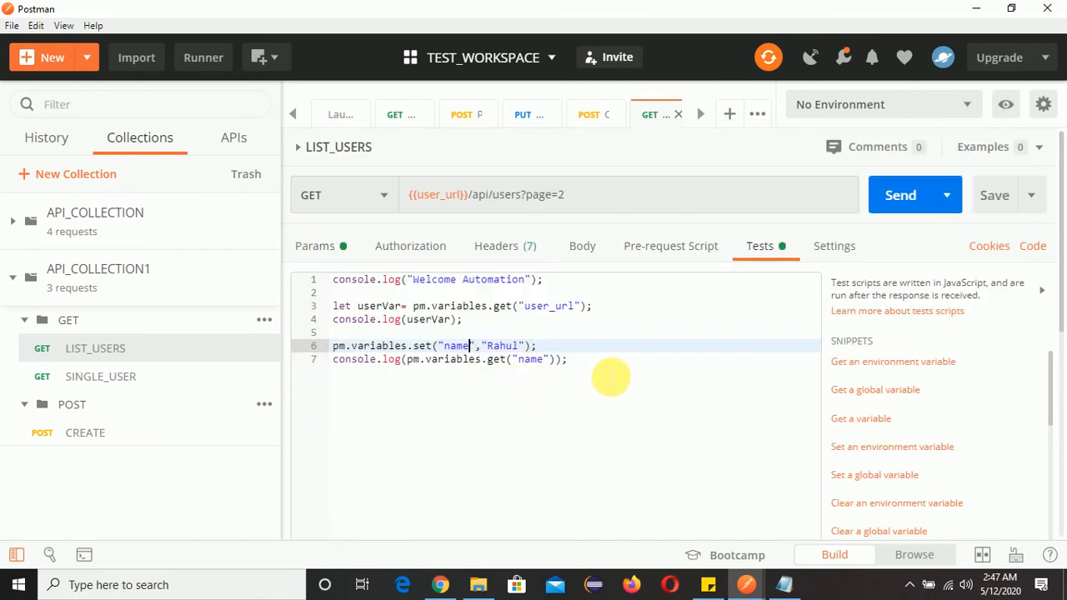
Add pm.globals.get("name"); on line 9 of the LIST_USERS test script and an empty console.log() call on line 10.
click(617, 360)
key(Return)
key(Return)
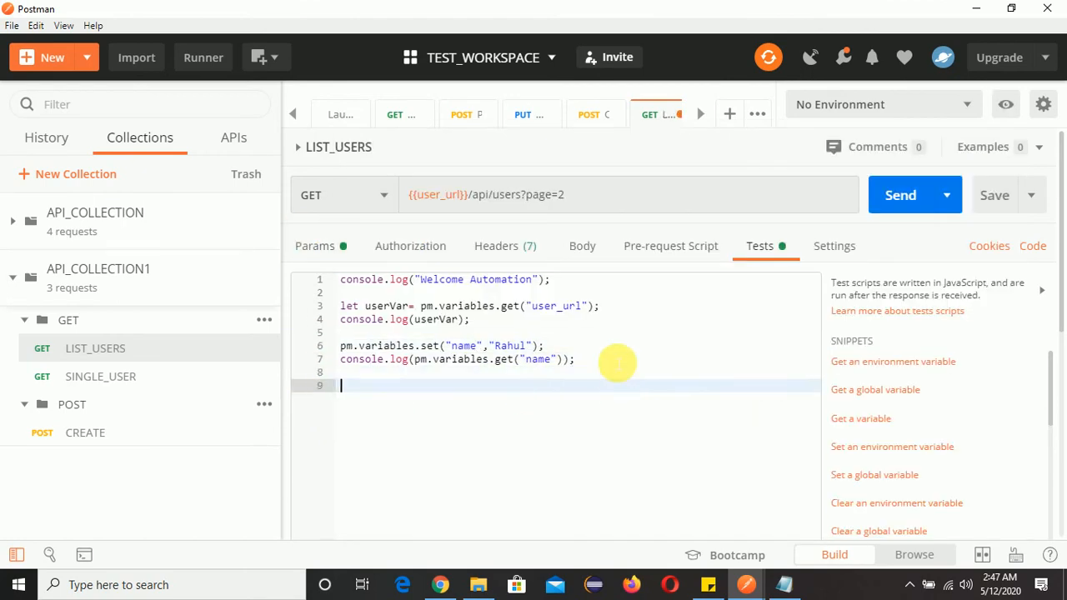
text(pm.globals.get()
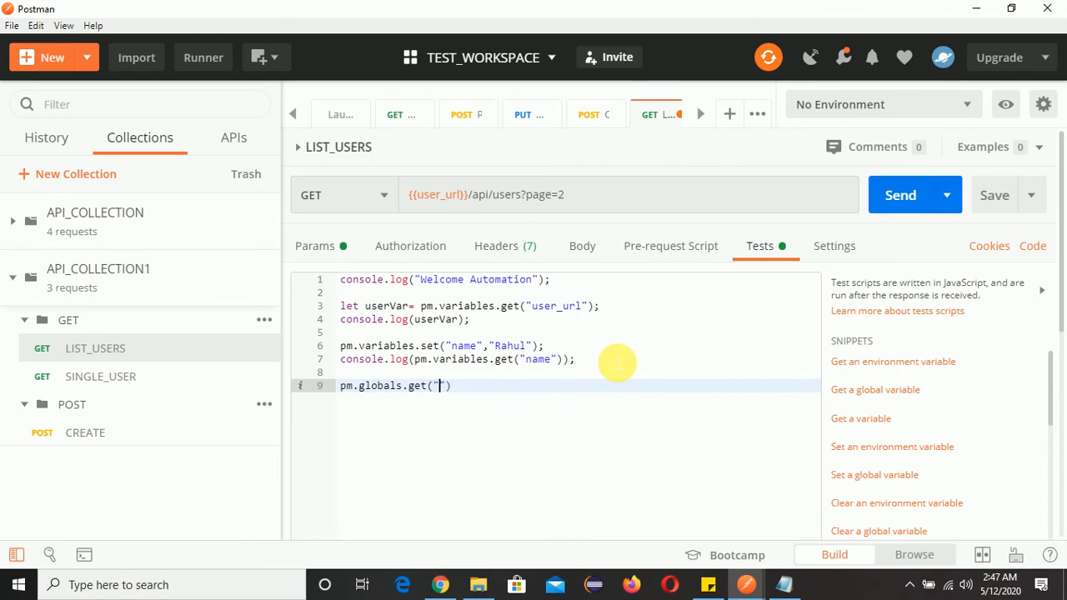
text(name)
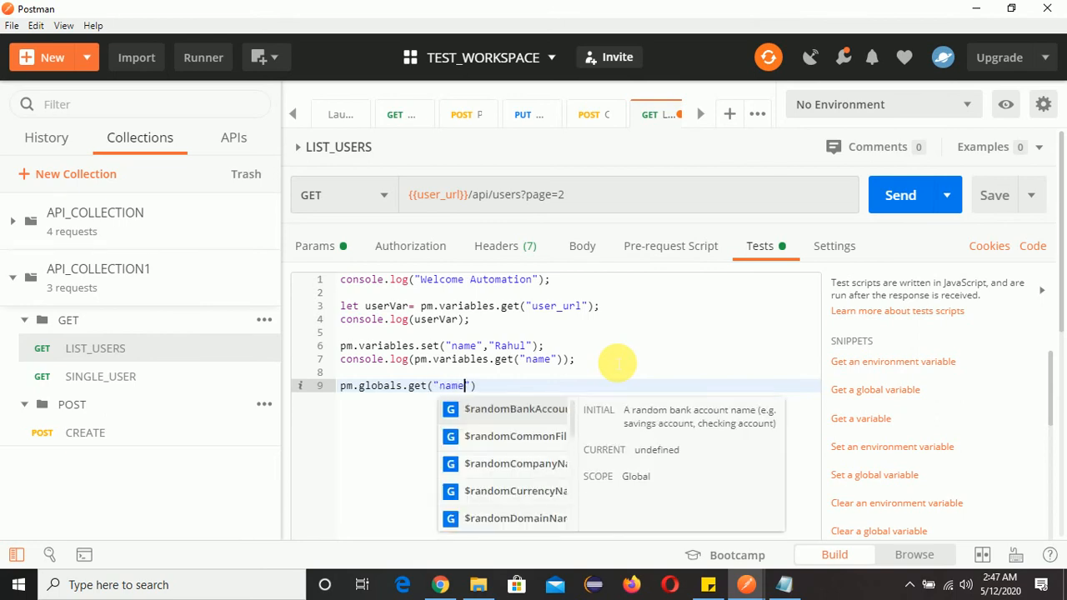
click(530, 388)
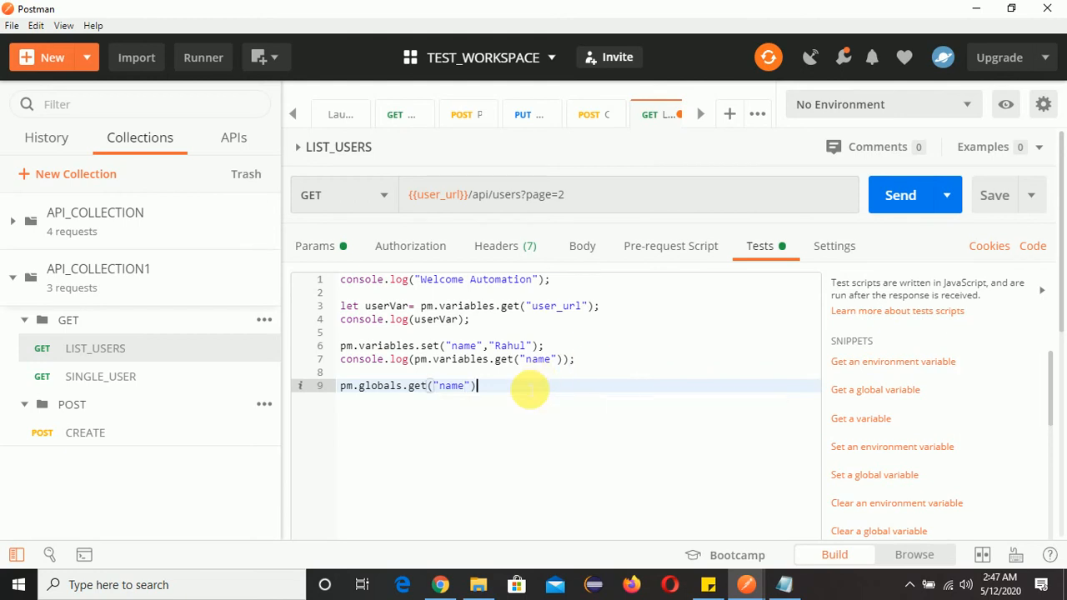
key(Return)
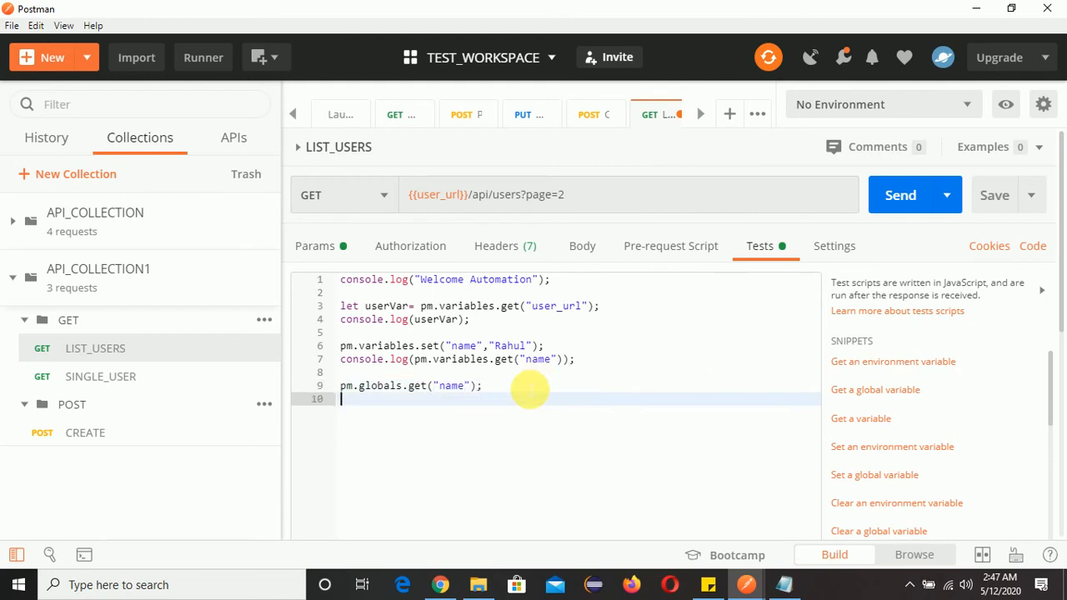
text(console.log()
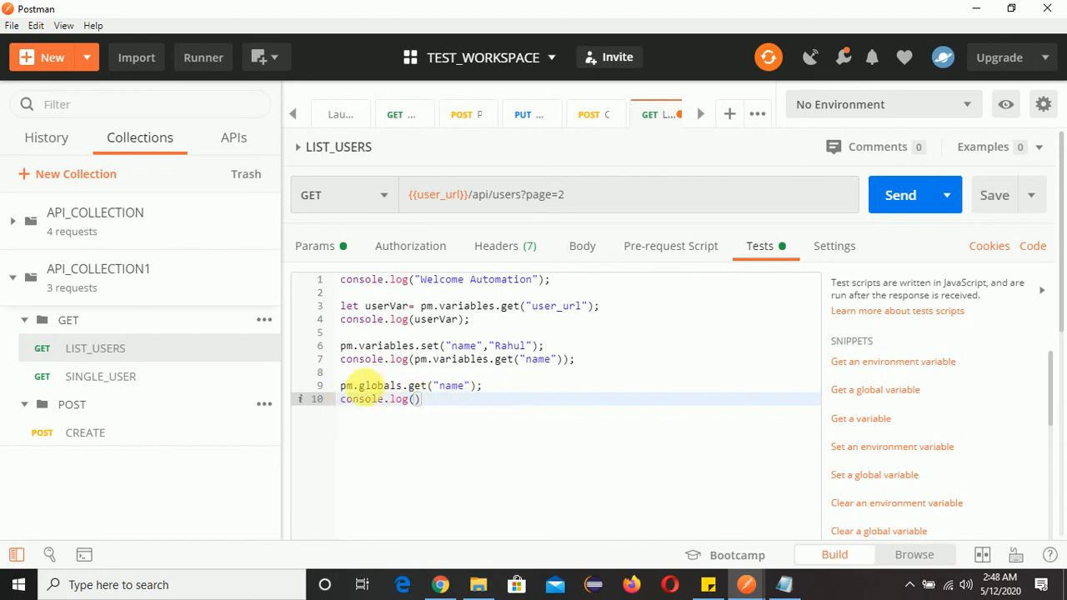
Assign the pm.globals.get("name") result on line 9 to a new variable declared with let userName =.
click(343, 386)
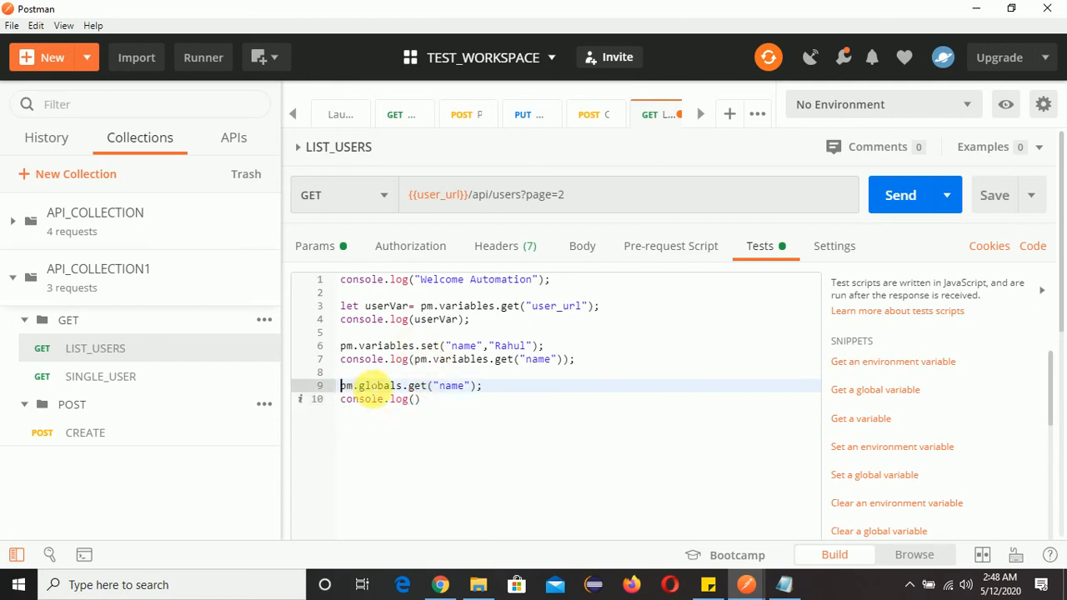
text(let)
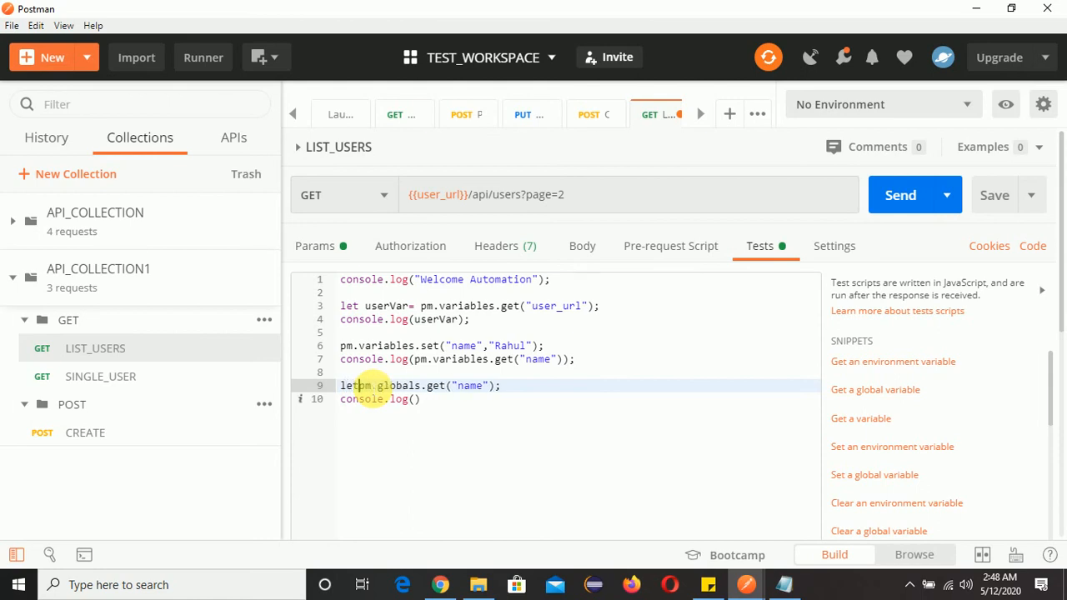
text( user)
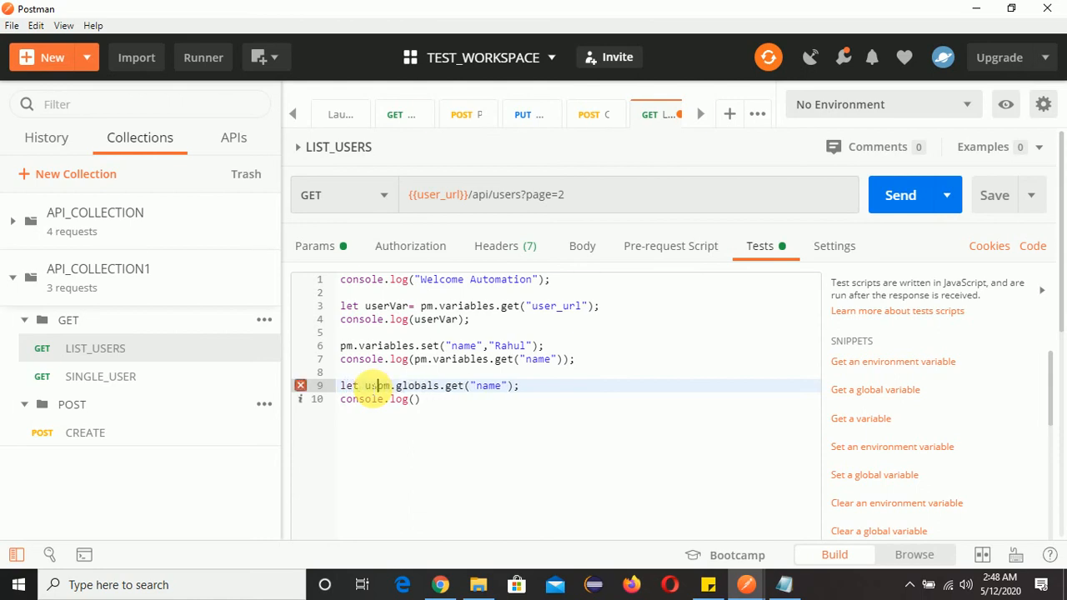
text(Name =)
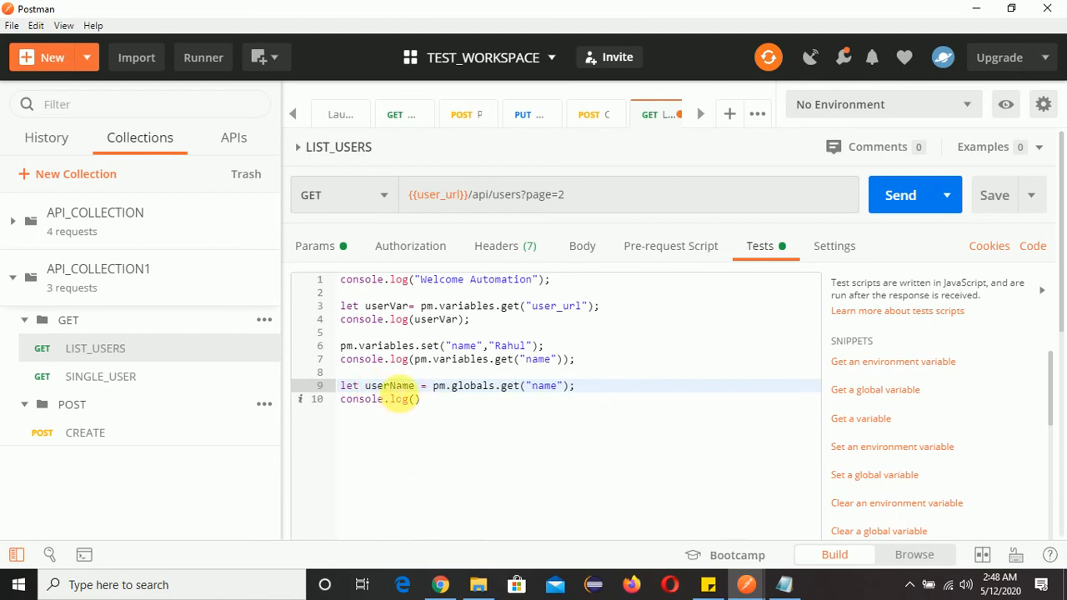
Complete line 10 as console.log(userName); and save the LIST_USERS request.
double_click(393, 386)
click(415, 399)
text(userName))
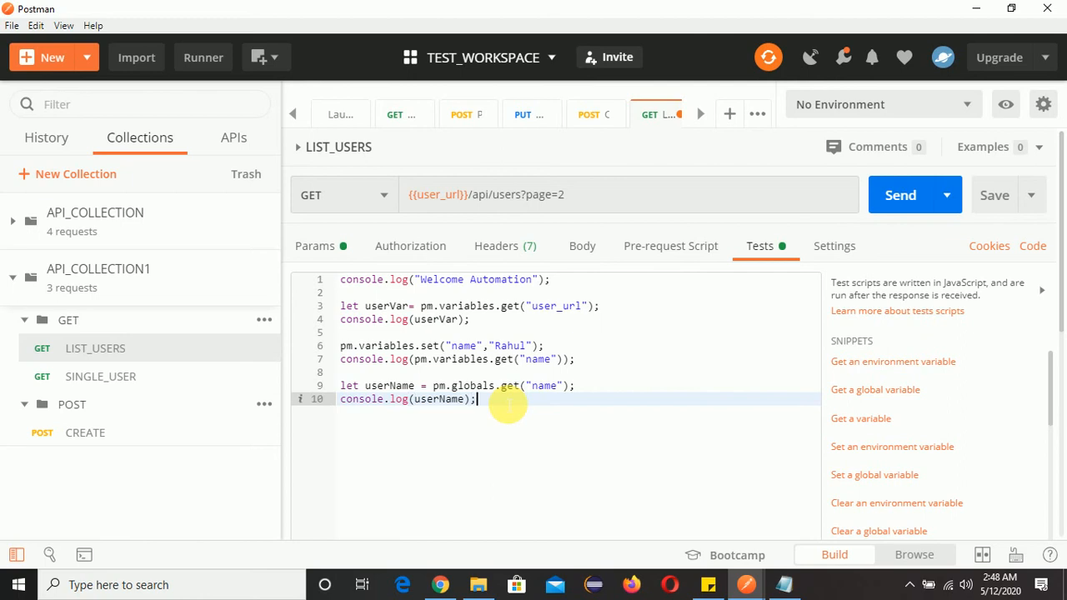
click(994, 195)
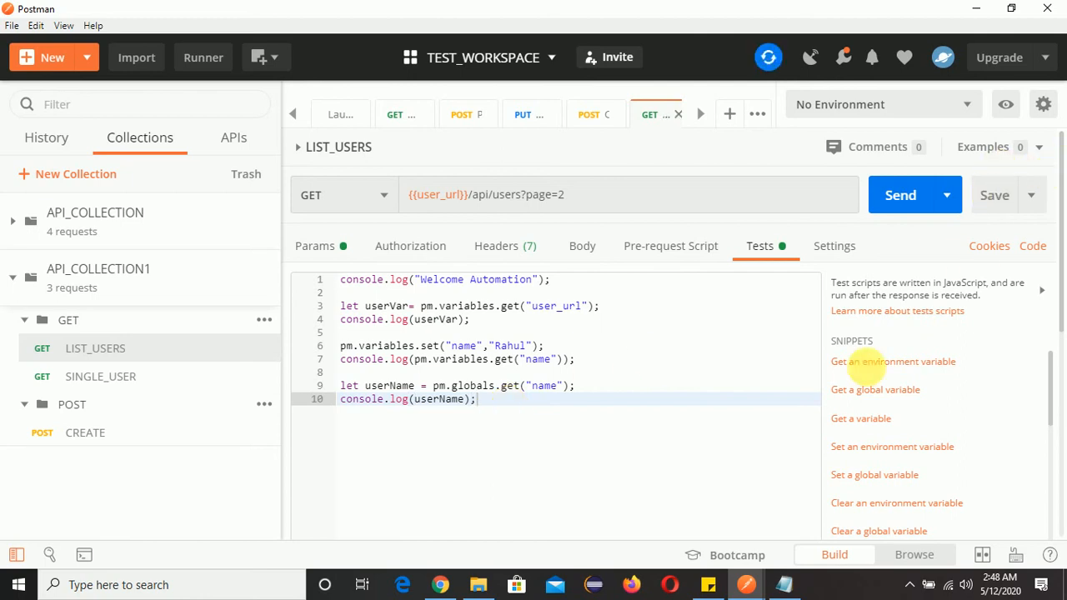
Check the initial value of the global variable "name" and return to the script.
click(1005, 104)
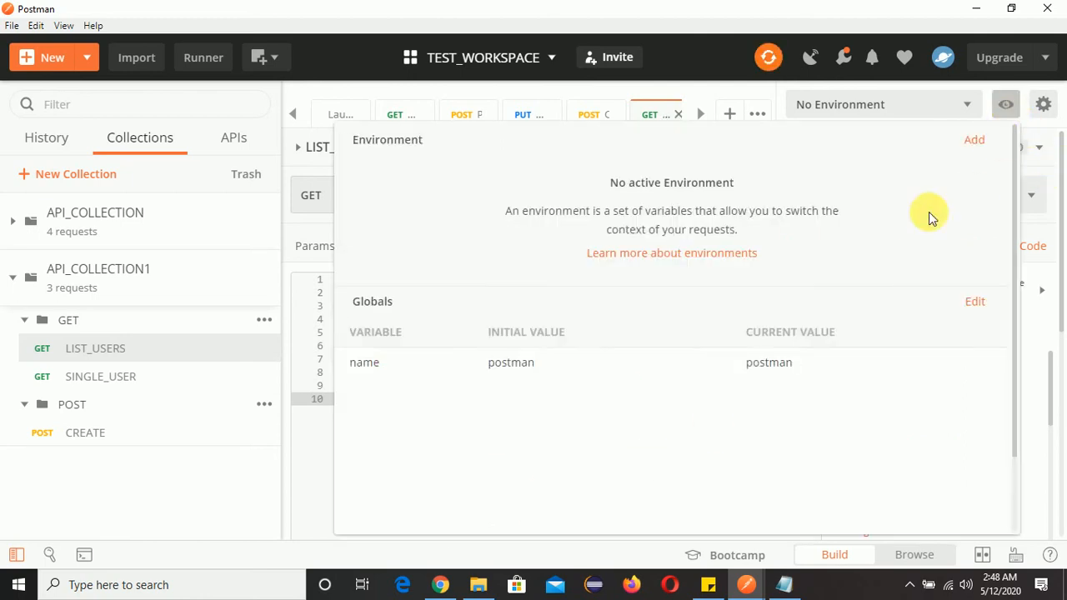
drag(534, 364, 479, 360)
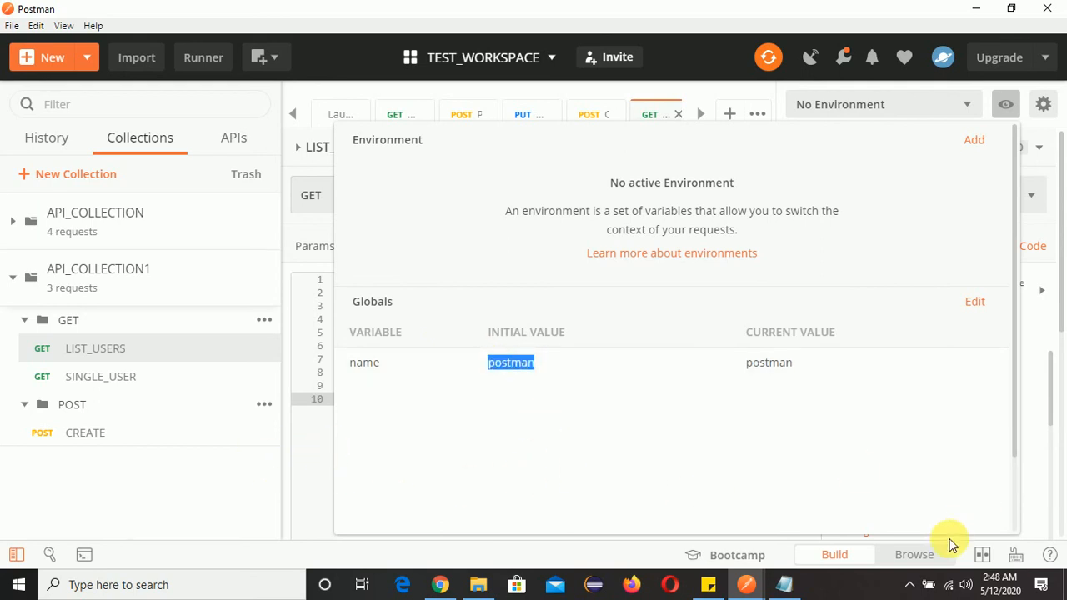
click(745, 584)
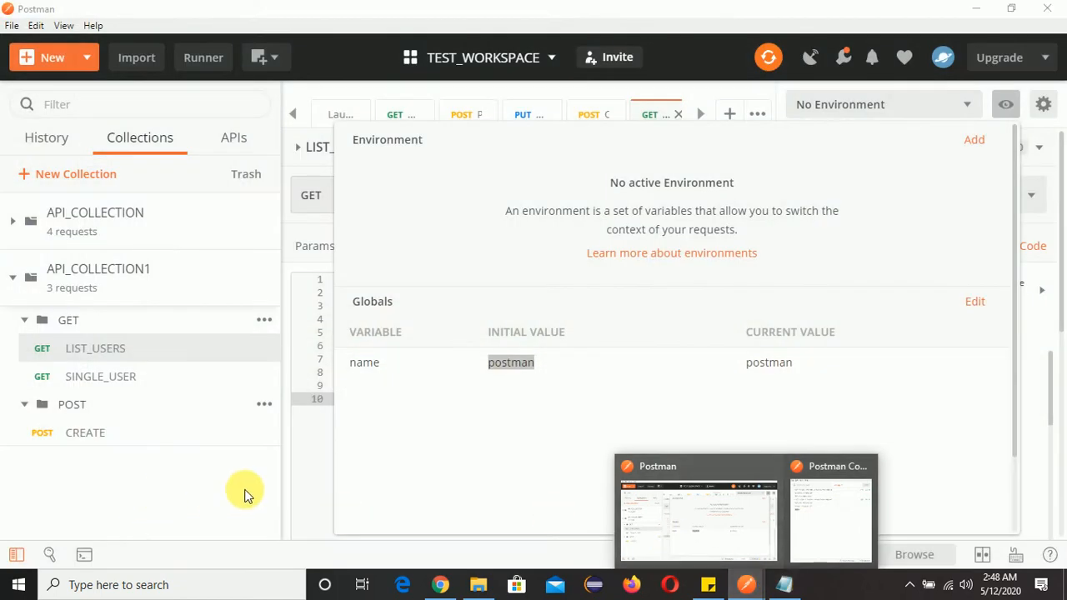
click(307, 462)
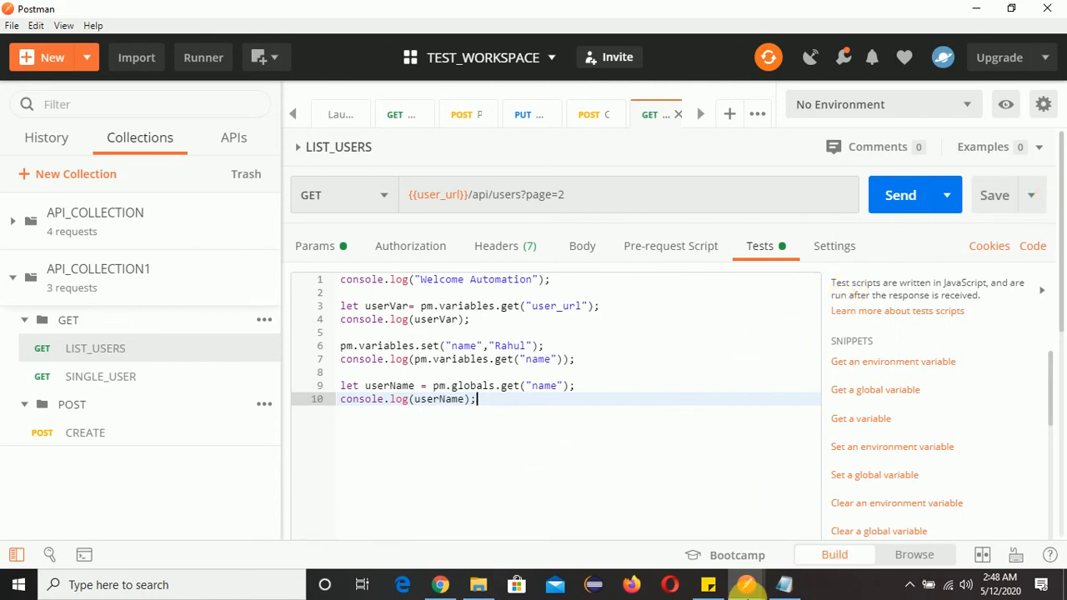
Clear all earlier logs from the Postman Console and return to the LIST_USERS request.
click(751, 591)
click(826, 519)
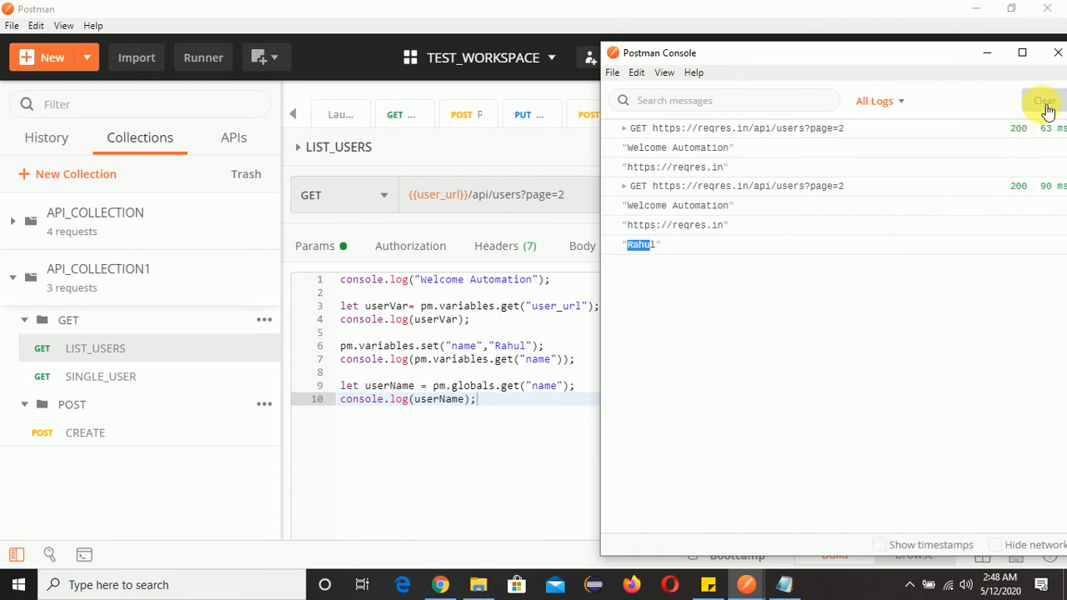
click(1044, 102)
click(532, 454)
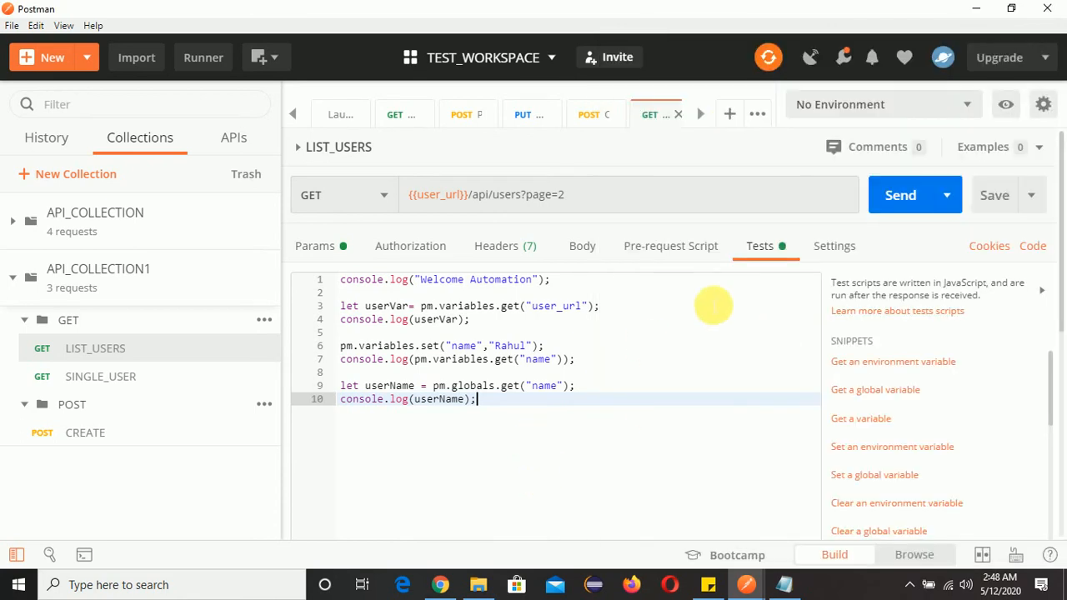
Send the LIST_USERS request and check the logged user_url and global "name" values in the Postman Console.
click(900, 198)
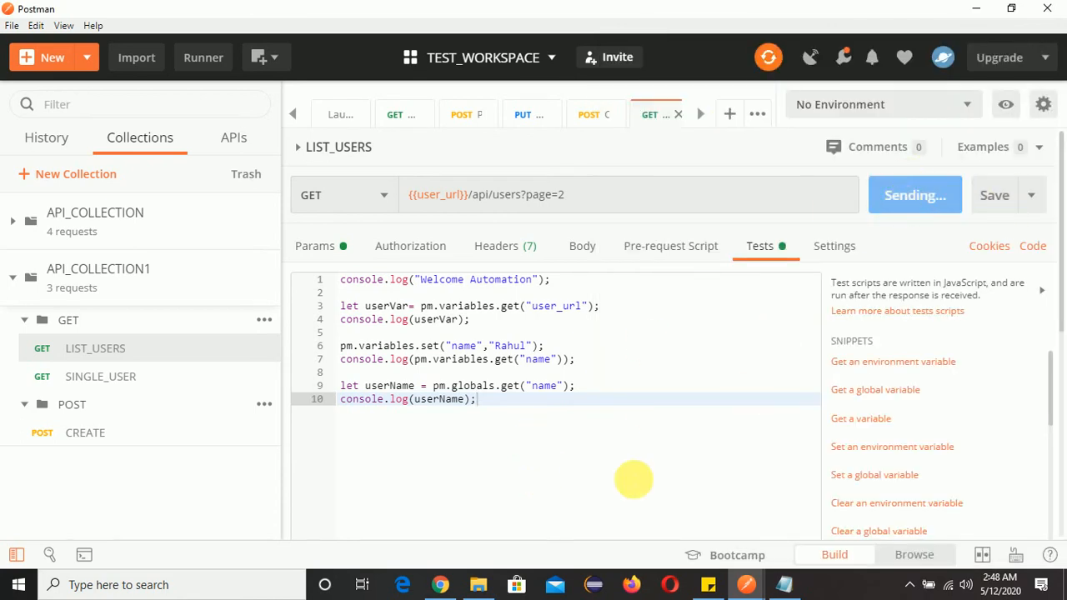
mouse_move(758, 576)
click(814, 550)
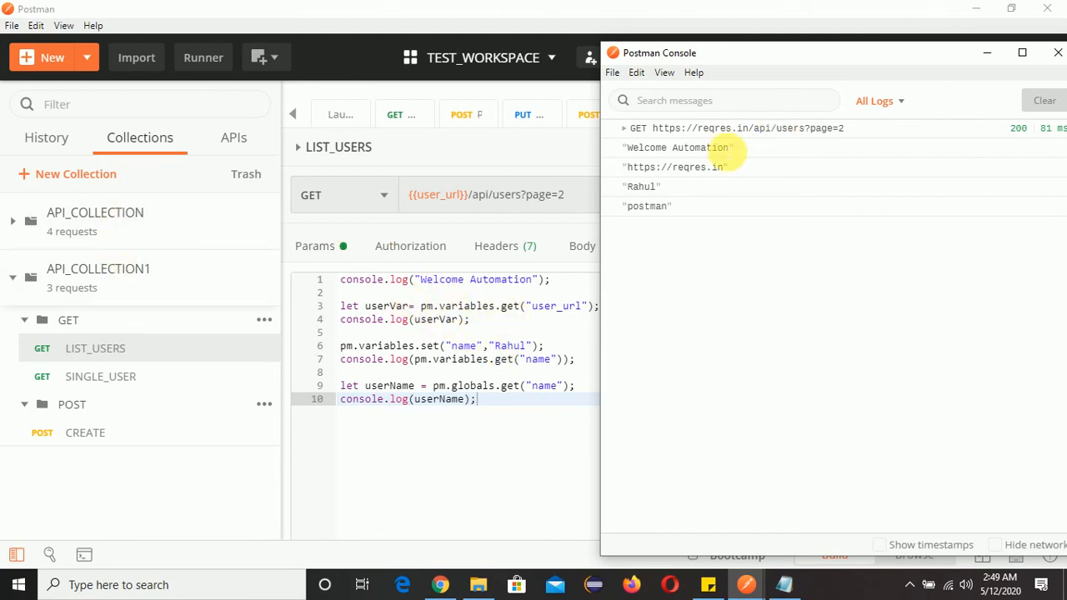
drag(725, 167, 627, 167)
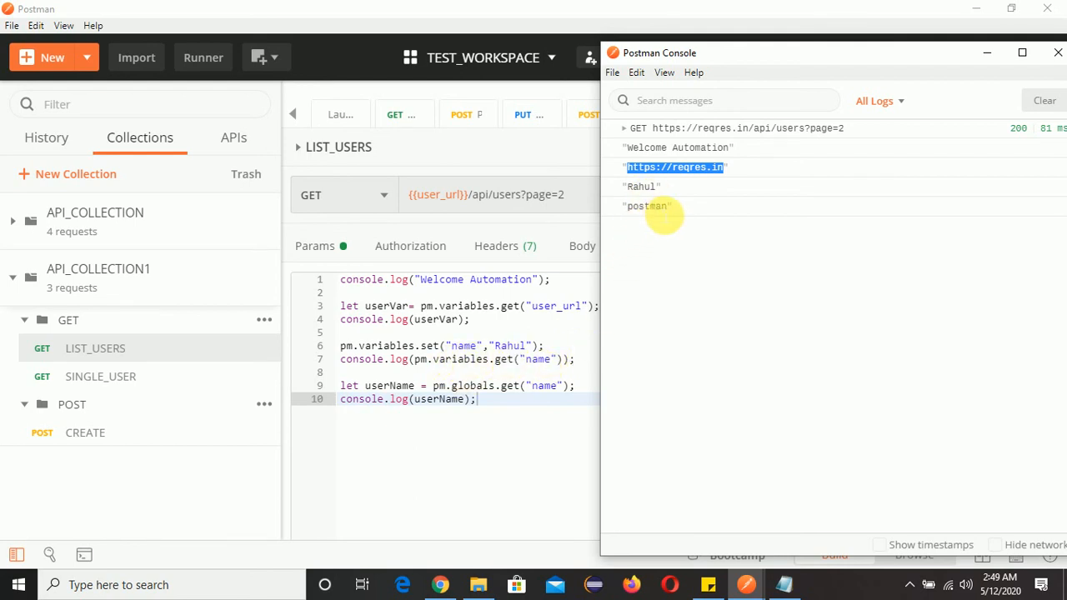
double_click(658, 209)
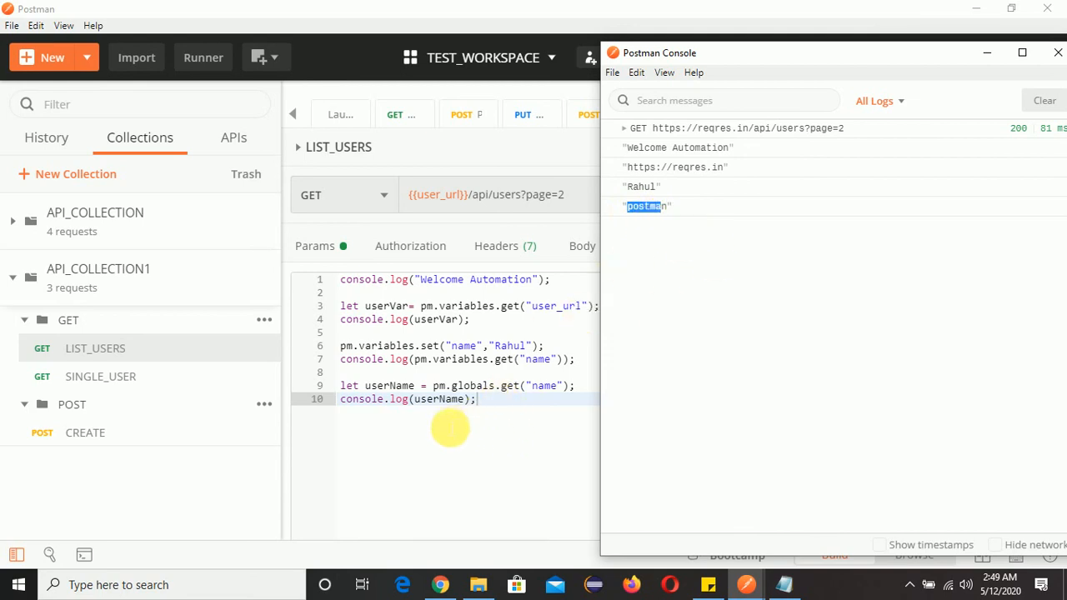
Compare the global variable "name" with the userName value logged in the Postman Console and return to the script.
double_click(440, 399)
click(1005, 104)
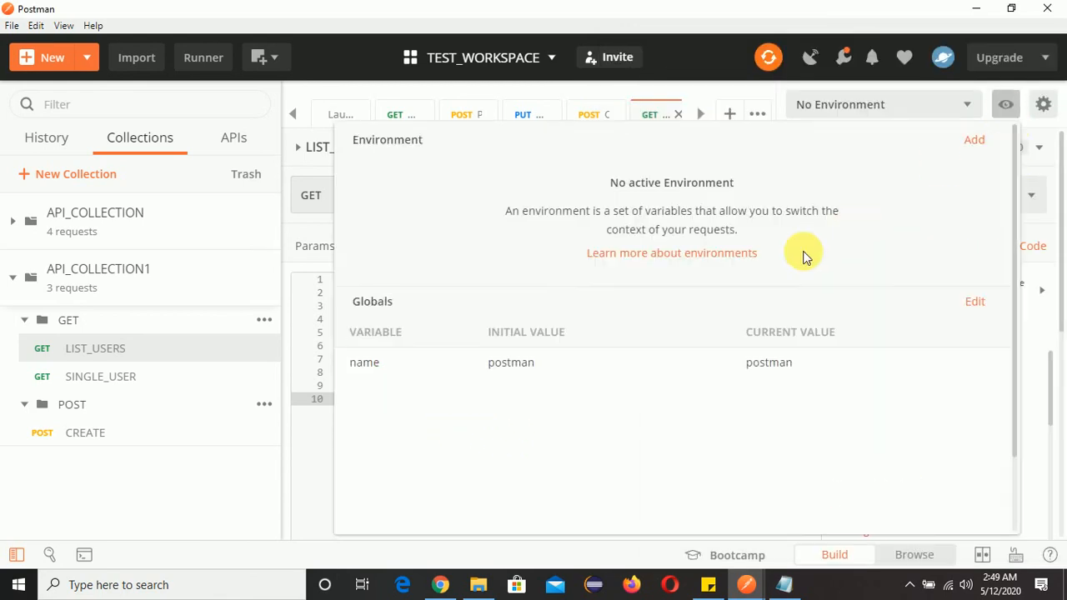
click(323, 395)
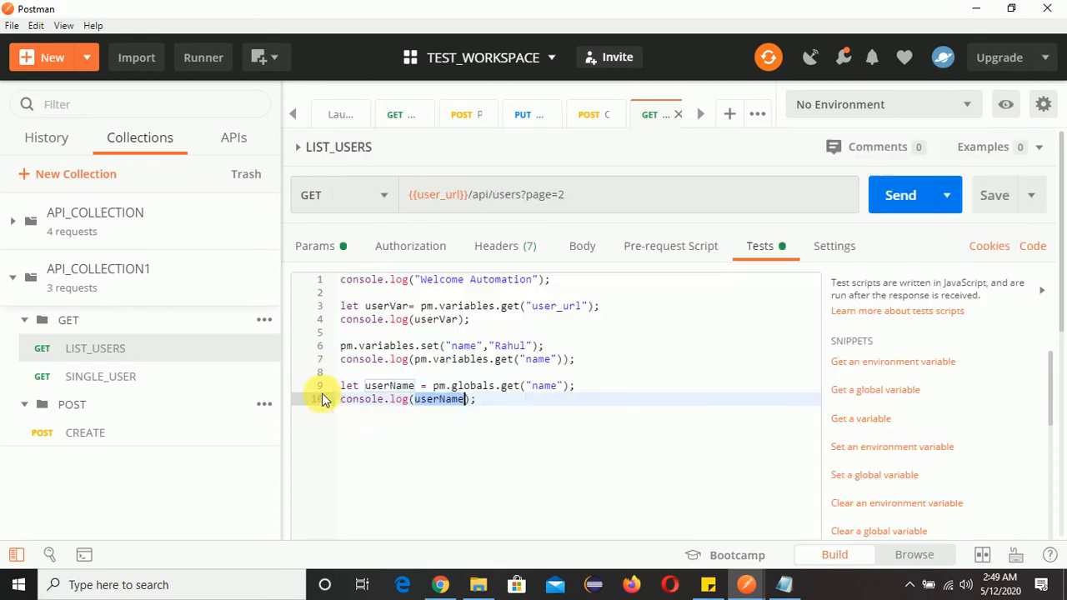
mouse_move(747, 584)
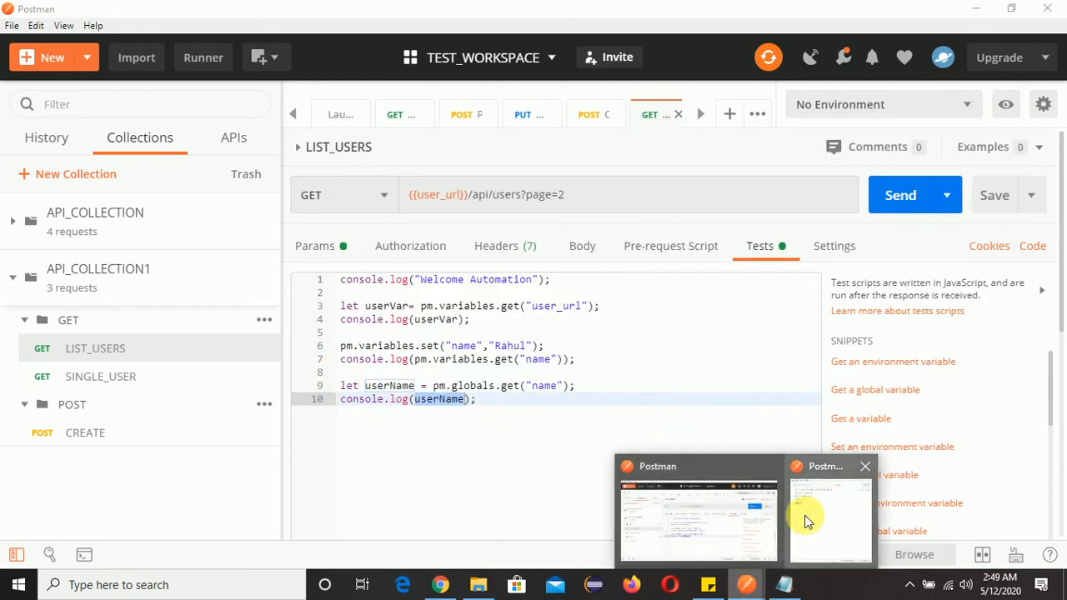
click(800, 518)
click(479, 386)
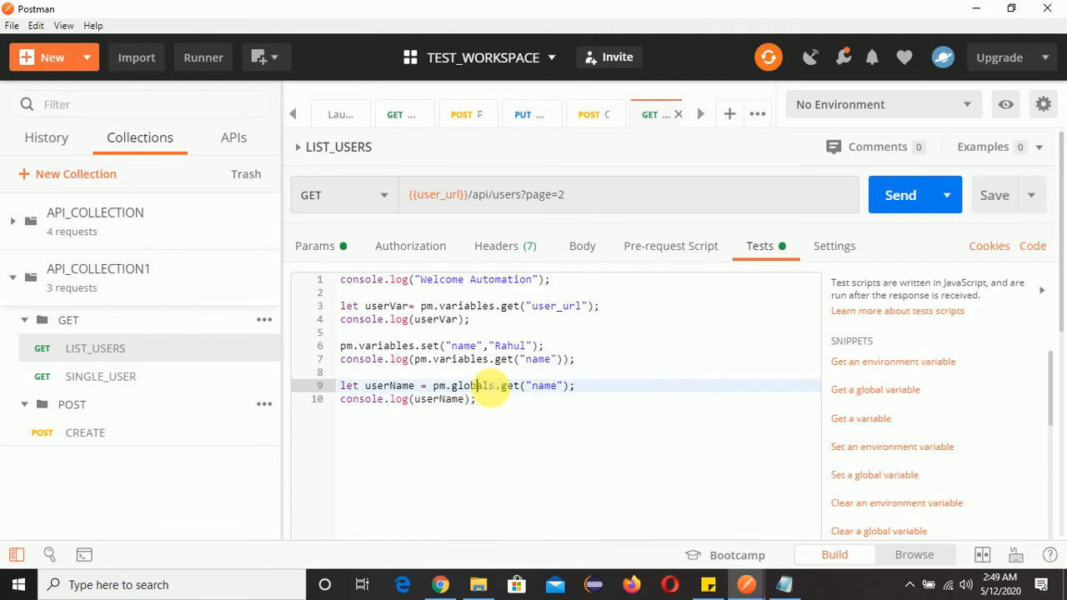
Leave a blank line below console.log(userName); and start line 12 of the test script with pm.
click(501, 407)
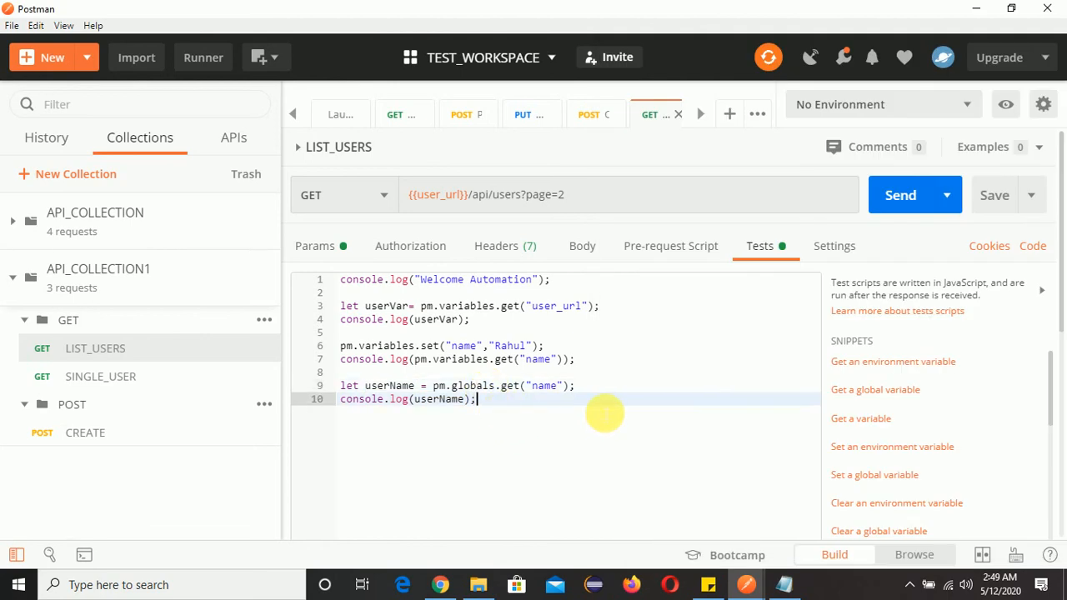
key(Return)
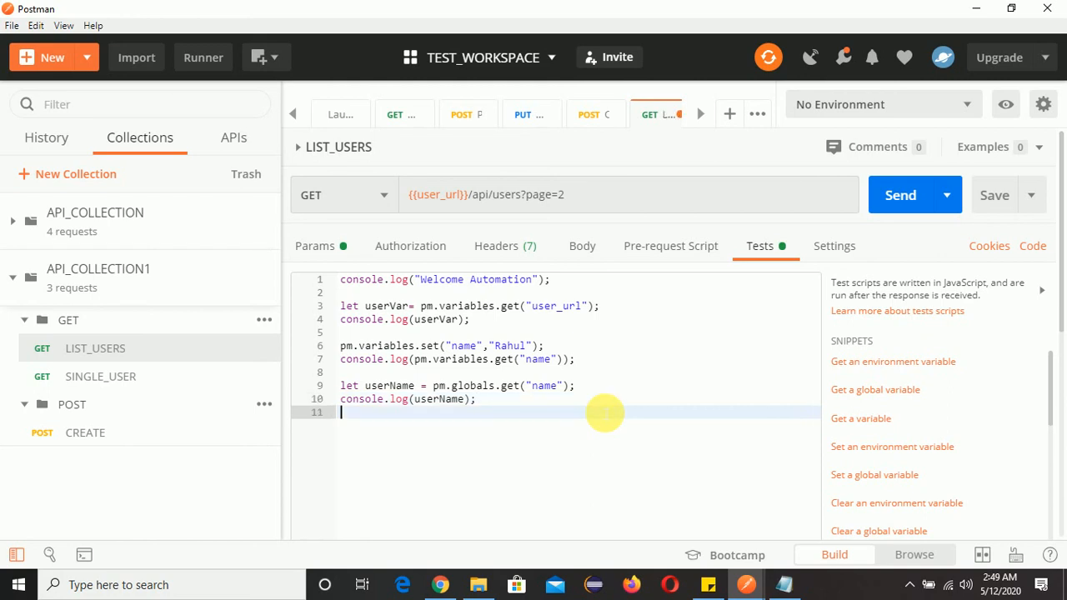
key(Return)
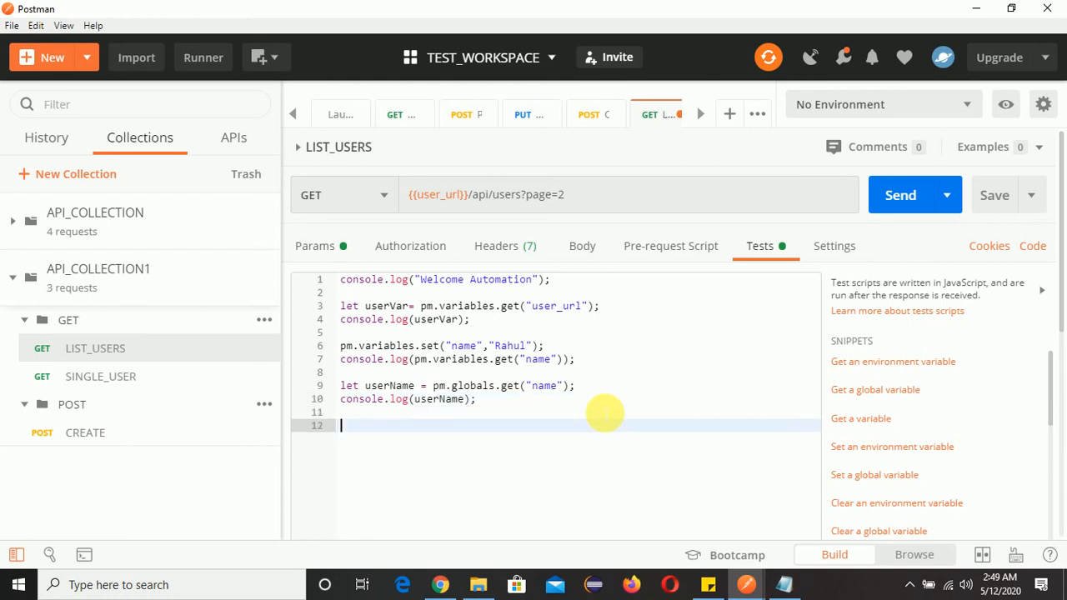
text(pm.variables.set)
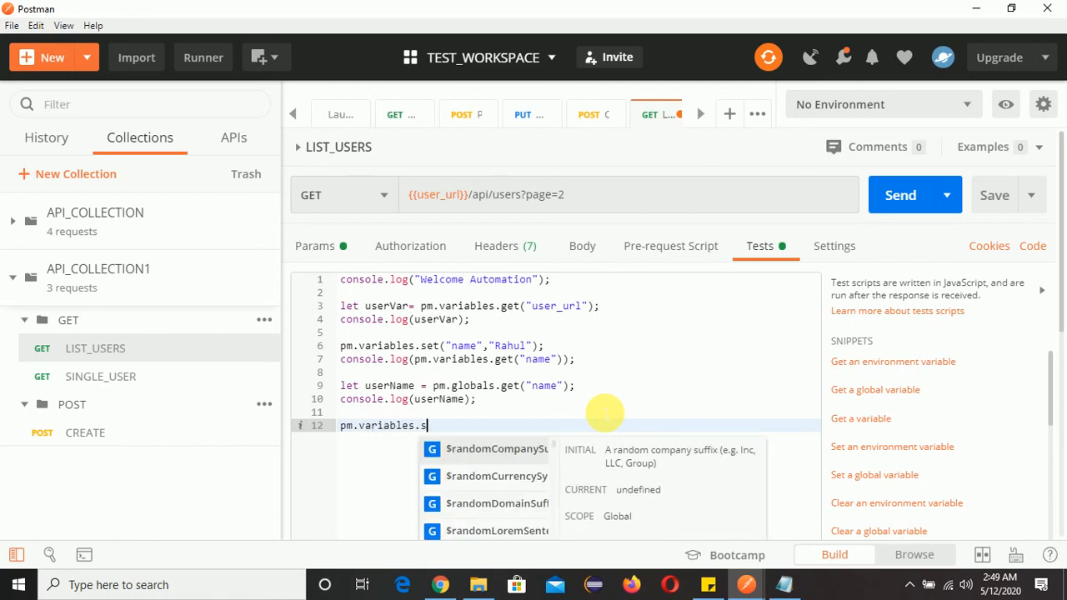
key(BackSpace)
key(BackSpace)
key(BackSpace)
key(BackSpace)
key(BackSpace)
key(BackSpace)
key(BackSpace)
key(BackSpace)
key(BackSpace)
key(BackSpace)
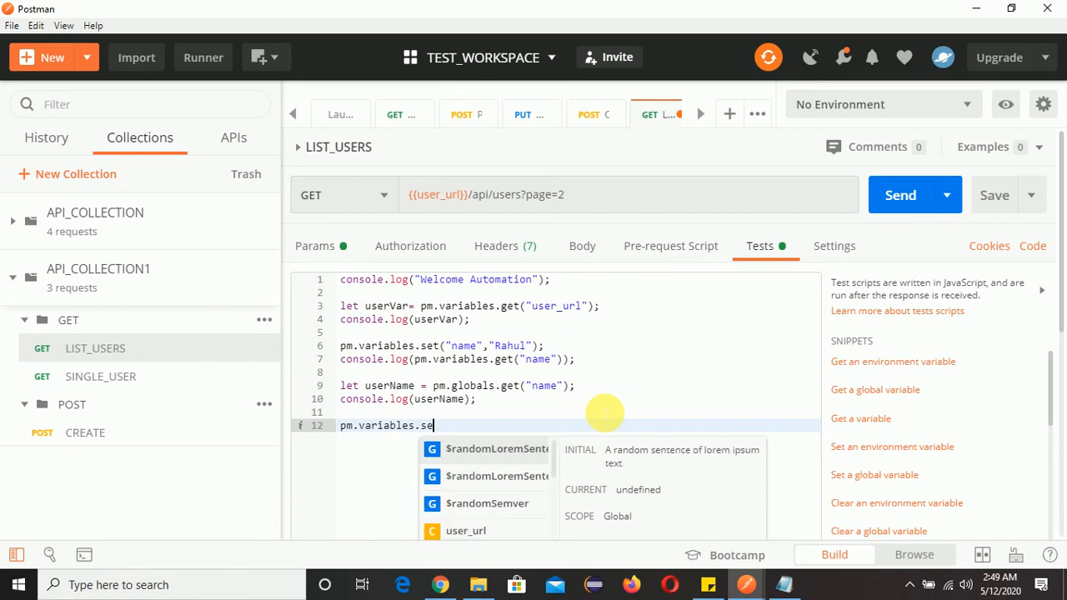
key(BackSpace)
key(BackSpace)
key(BackSpace)
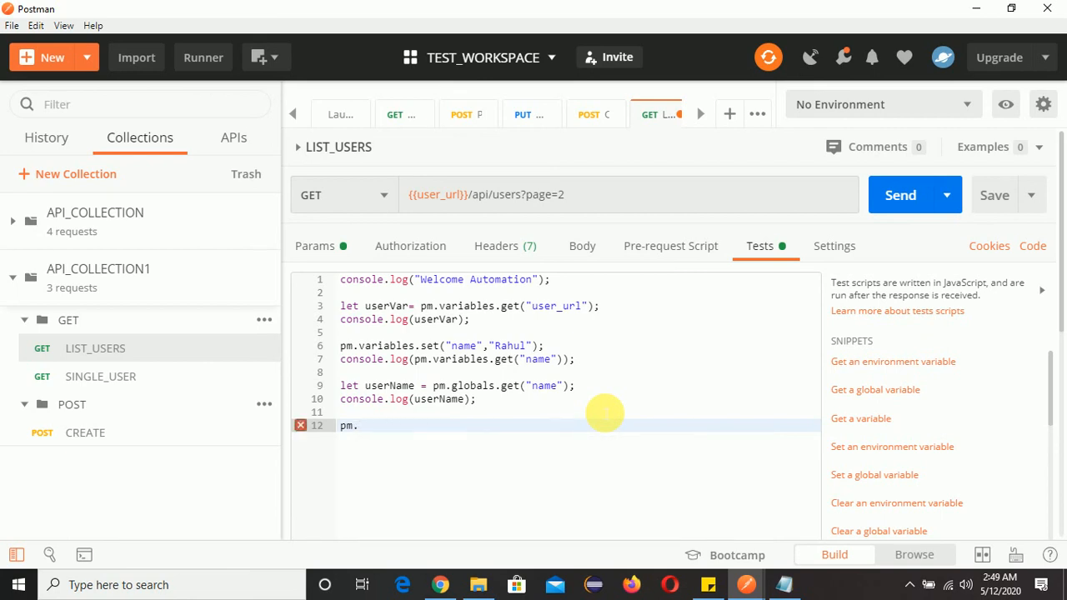
Complete line 12 as pm.globals.set("questions","Maths");.
text(globals.set)
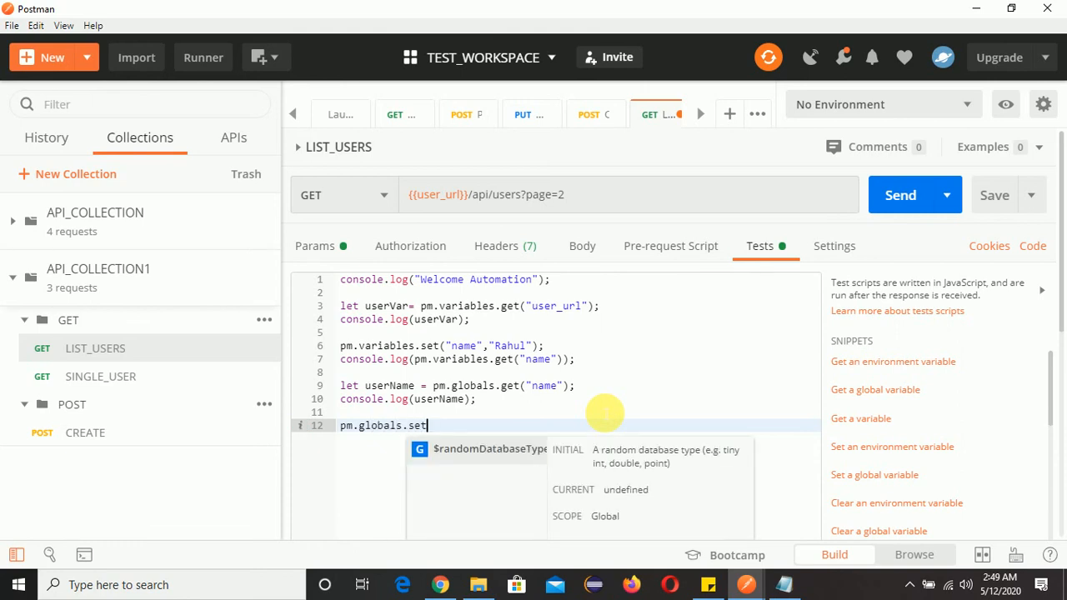
key(Escape)
text((")
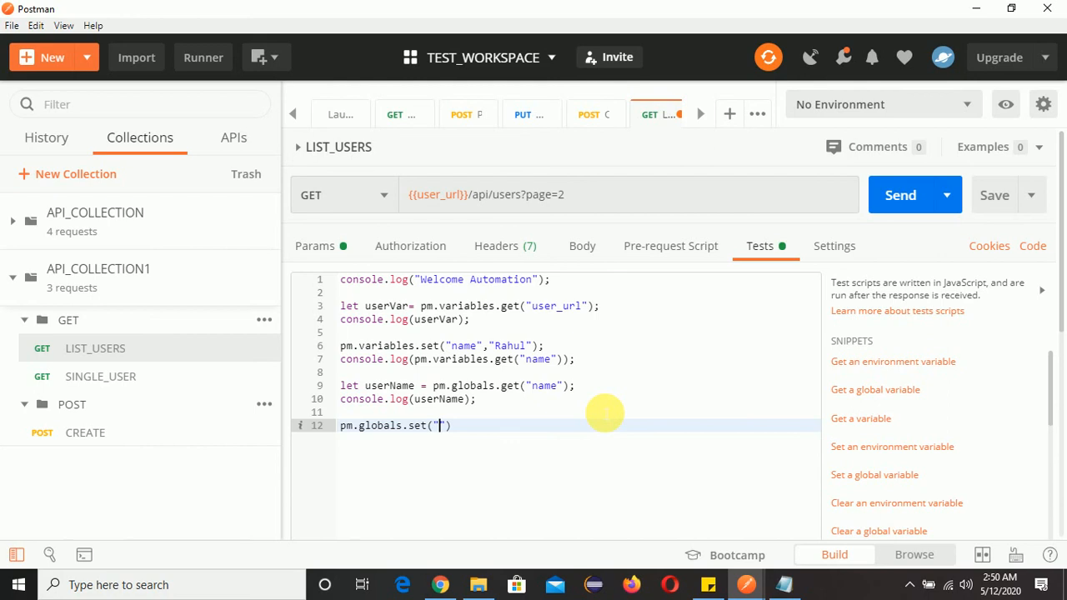
text(questions","")
key(Left)
text(Maths)
click(602, 433)
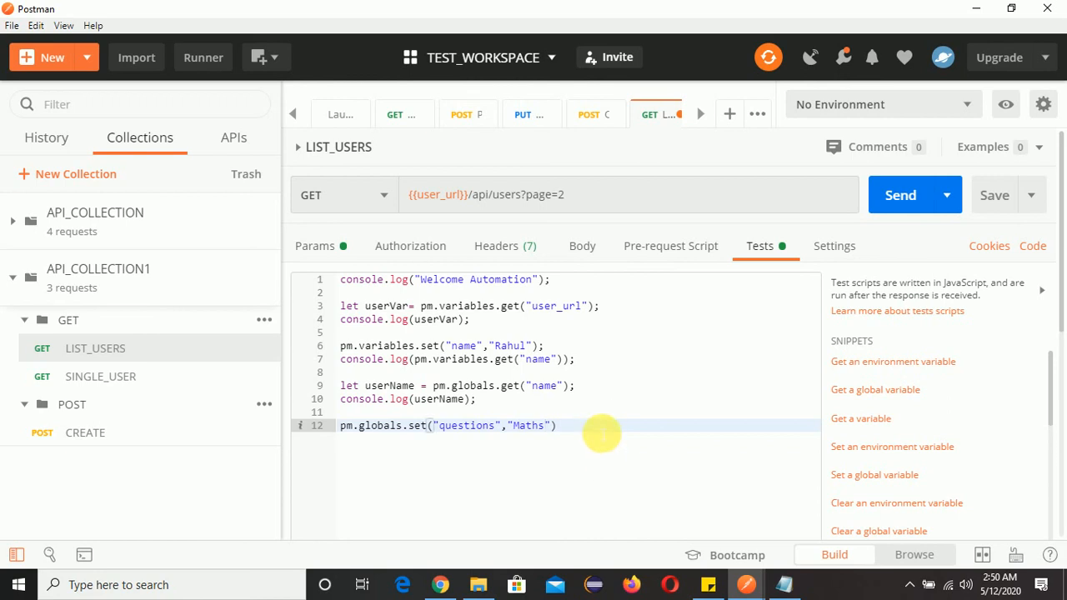
text(;)
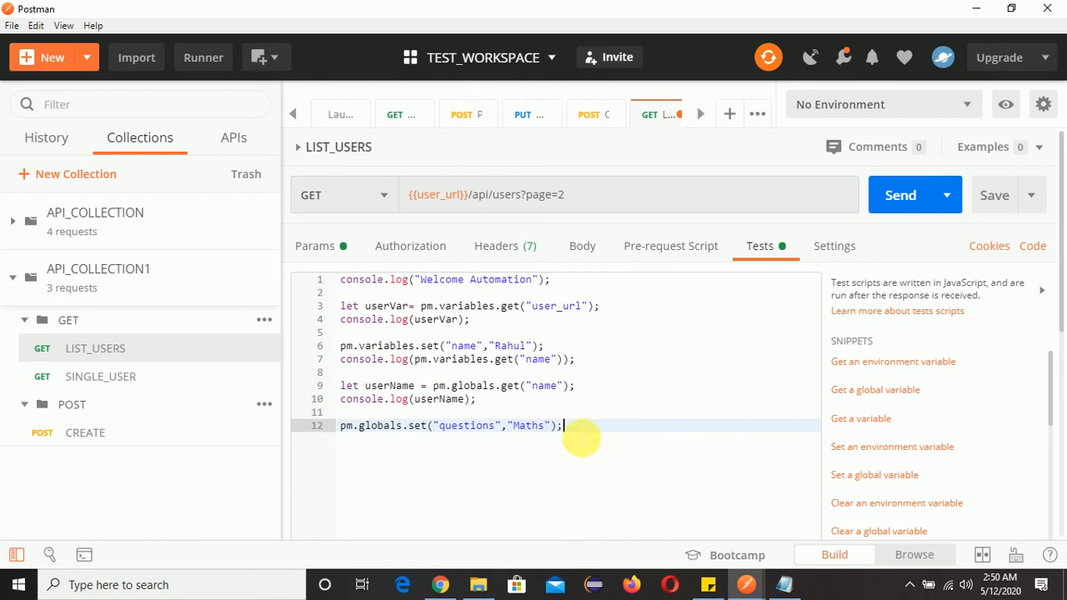
double_click(541, 436)
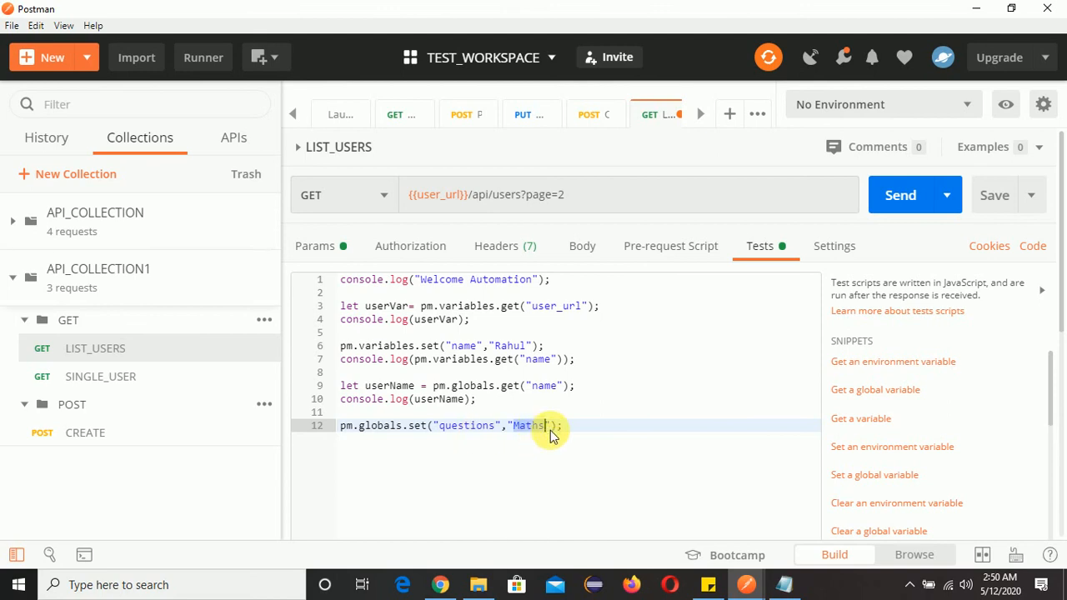
Add console.log(pm.globals.get("questions")); on line 13 and save the LIST_USERS request.
click(579, 435)
key(Return)
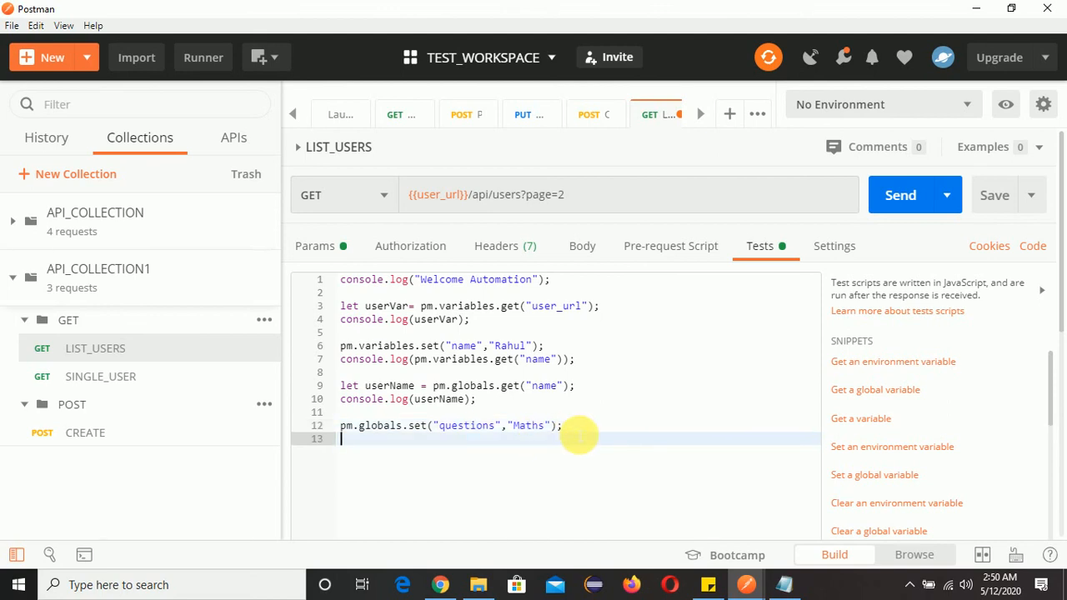
text(console.log(pm.glob)
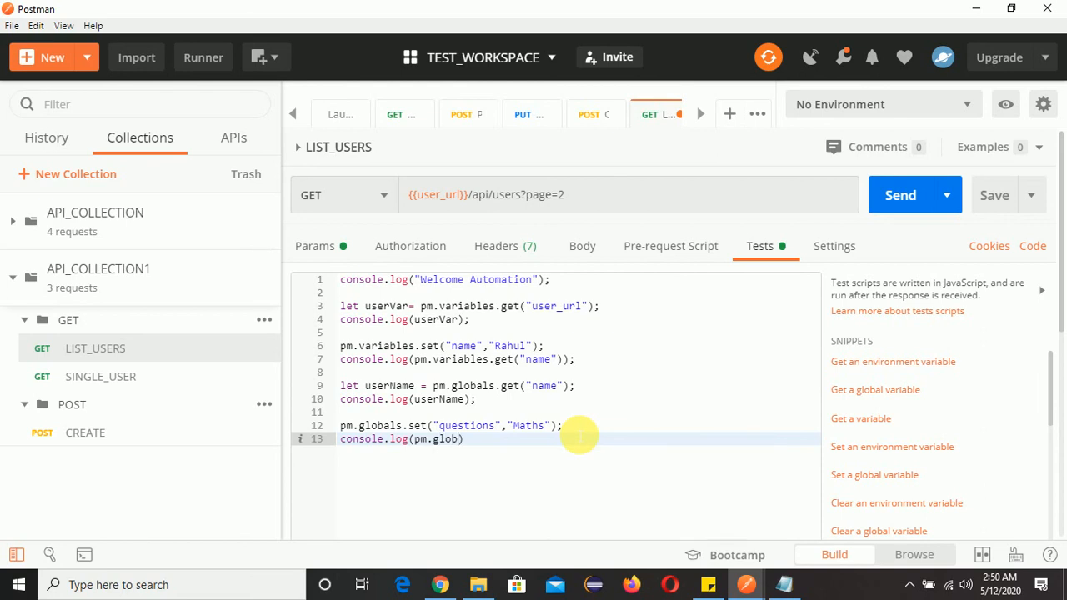
text(als.get)
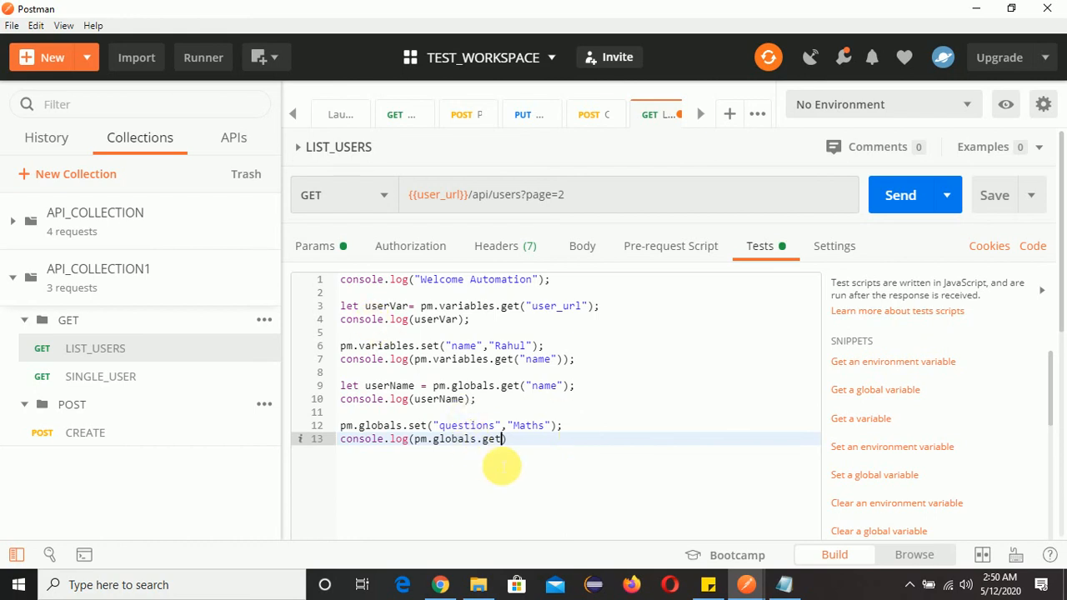
text((")
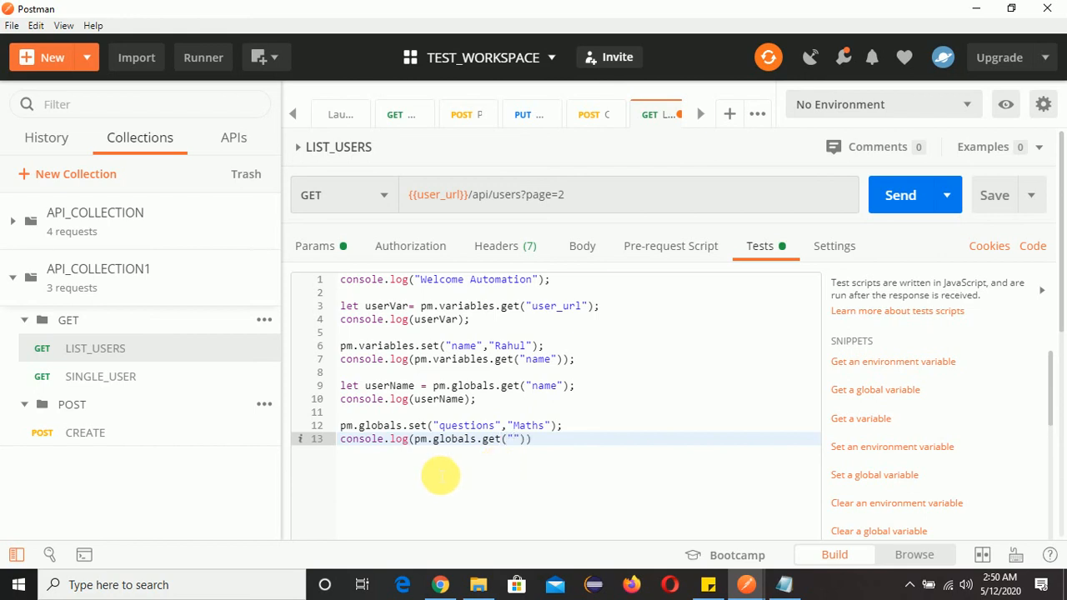
double_click(454, 425)
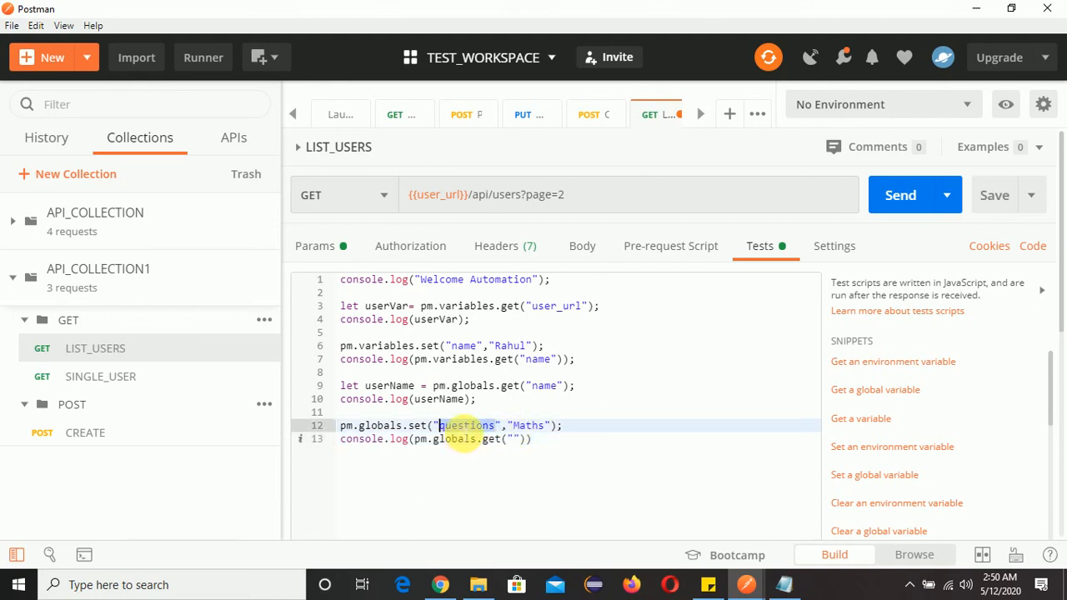
key(ctrl+c)
click(512, 438)
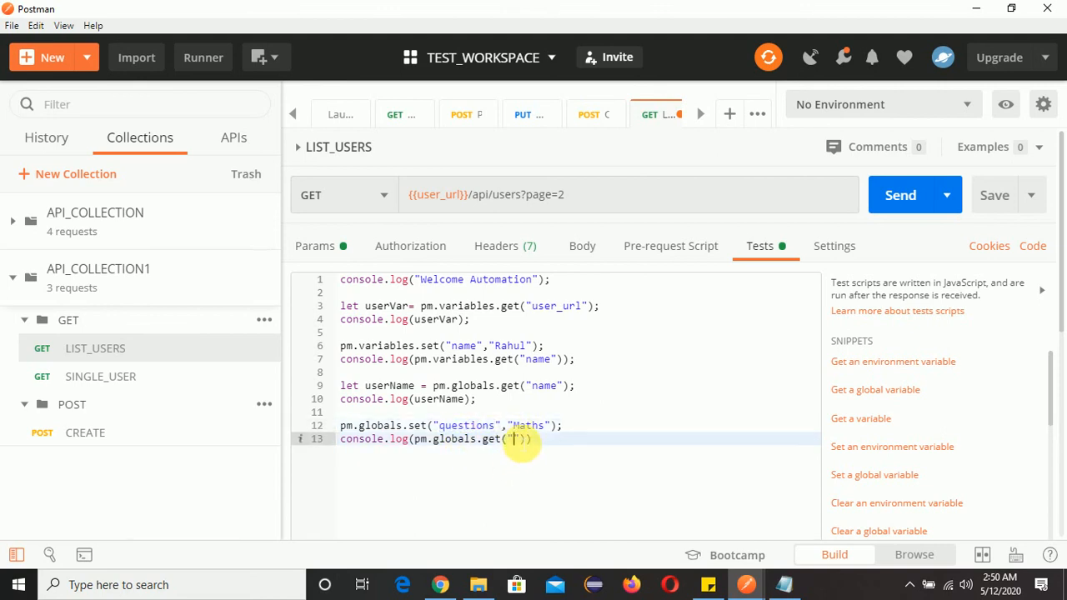
key(ctrl+v)
click(654, 442)
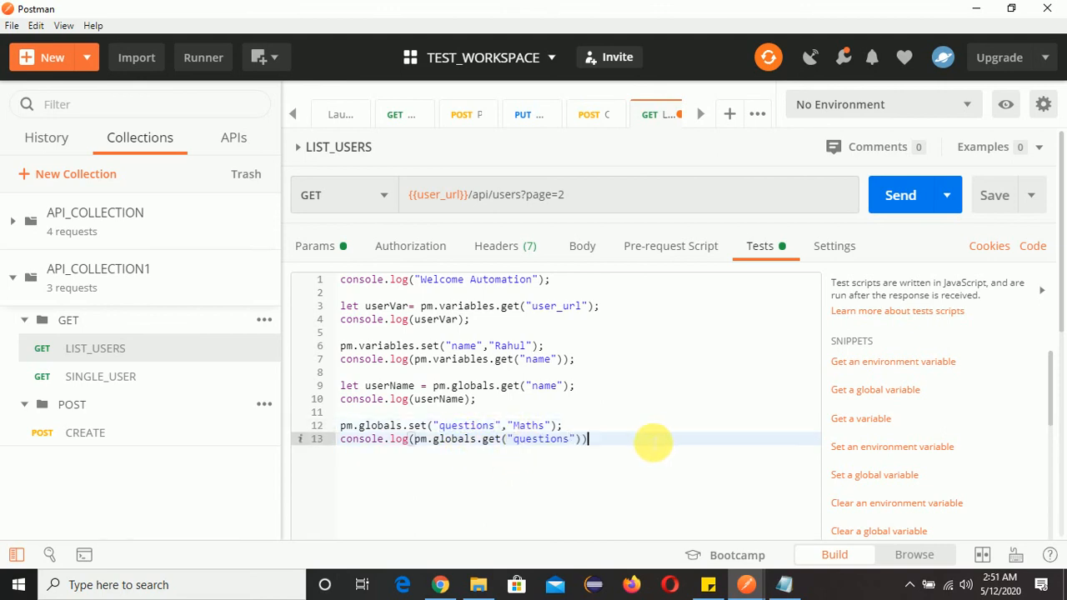
text(;)
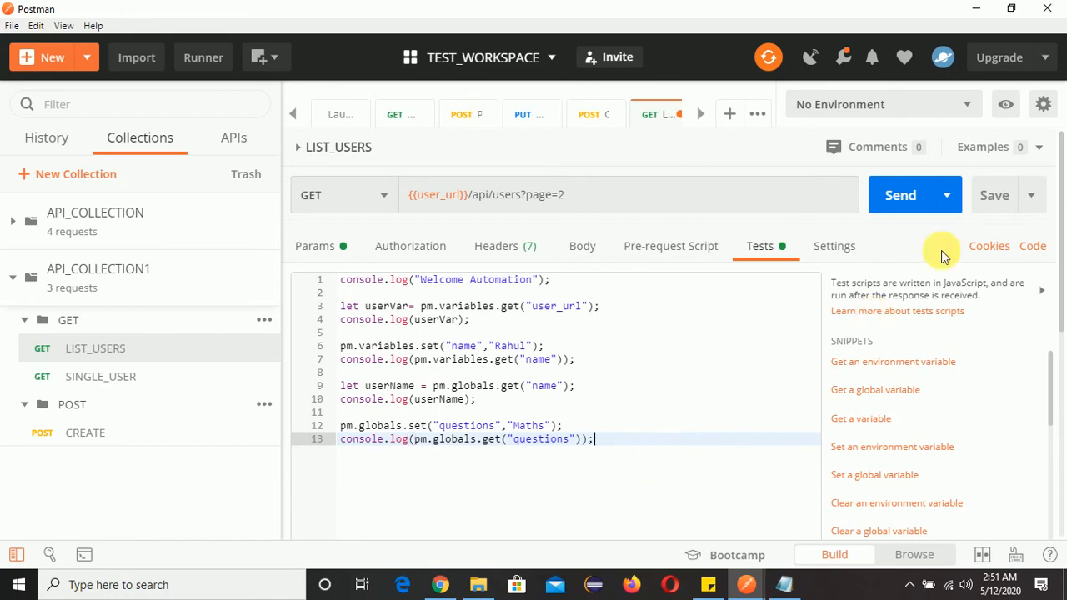
click(987, 195)
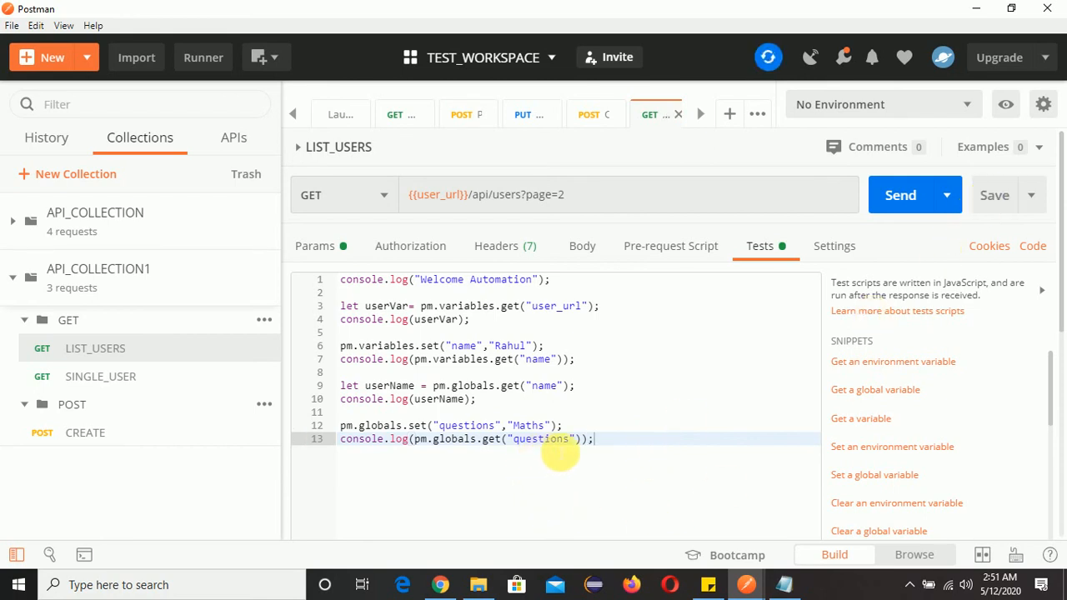
Clear the earlier logs from the Postman Console and return to the LIST_USERS test script.
double_click(529, 426)
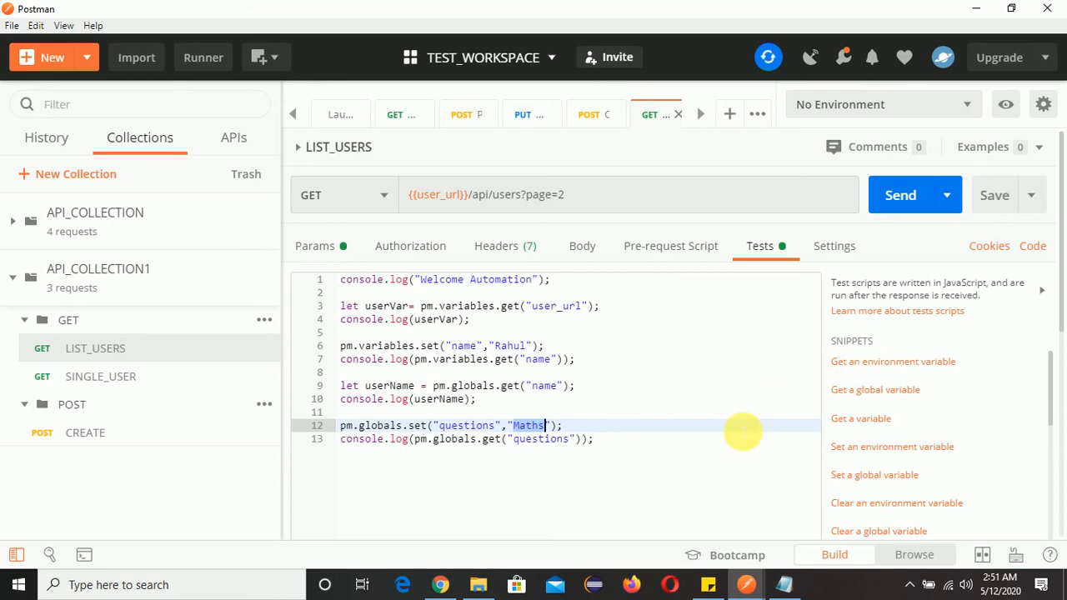
mouse_move(746, 584)
click(828, 492)
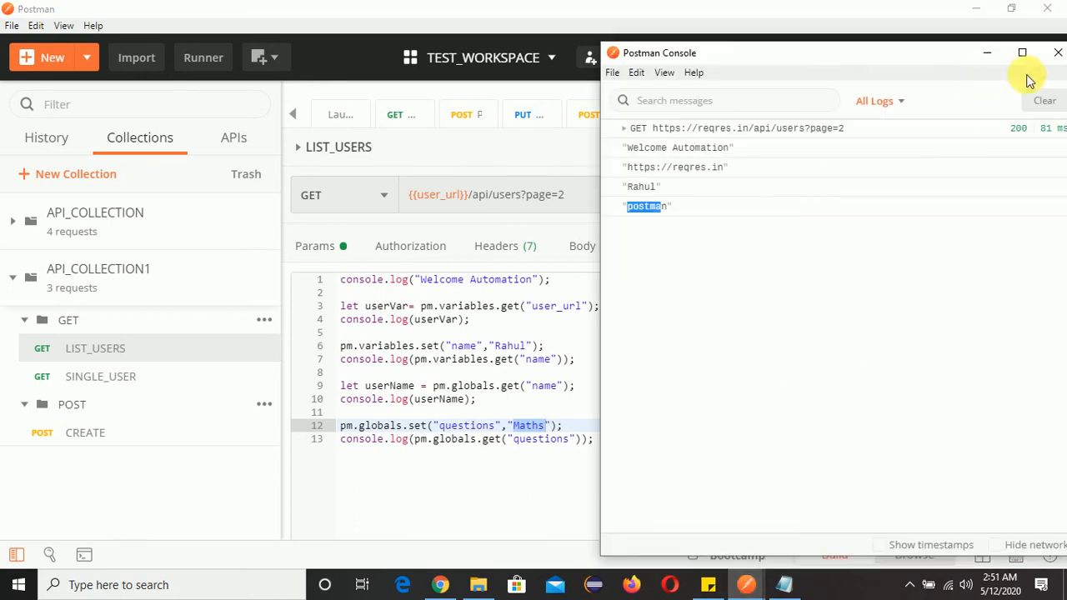
click(1042, 101)
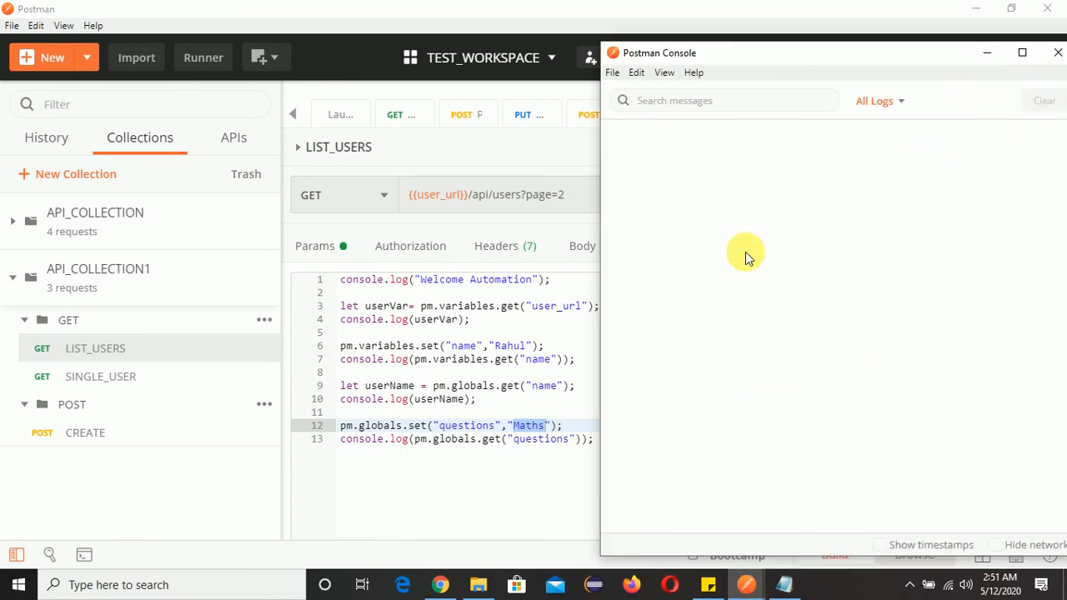
click(543, 486)
Send the LIST_USERS request and check the logged value of the global variable "questions" in the Postman Console.
click(940, 200)
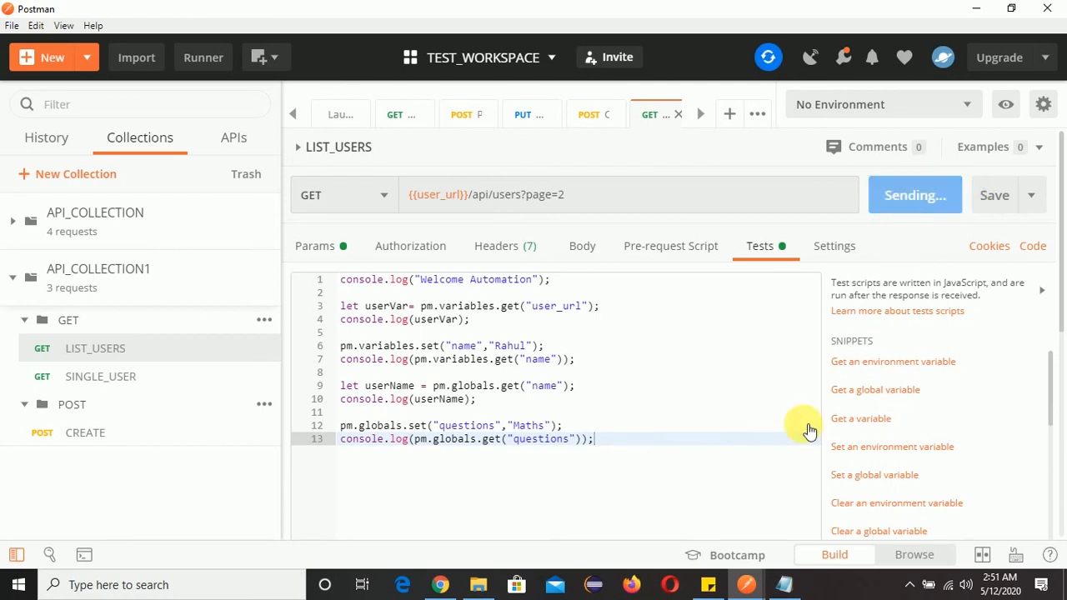
mouse_move(749, 582)
click(825, 515)
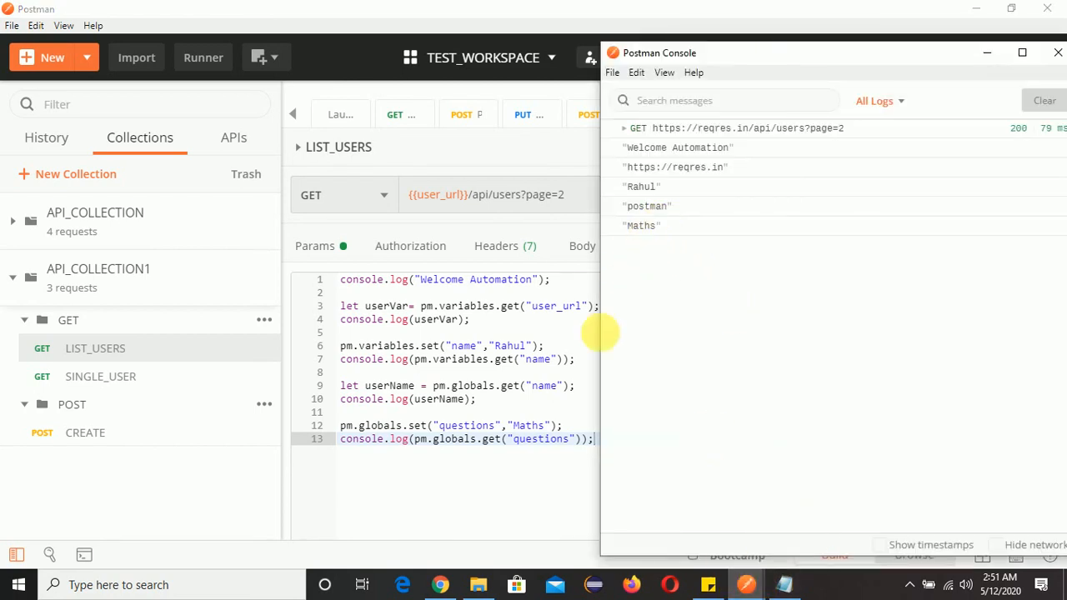
click(509, 372)
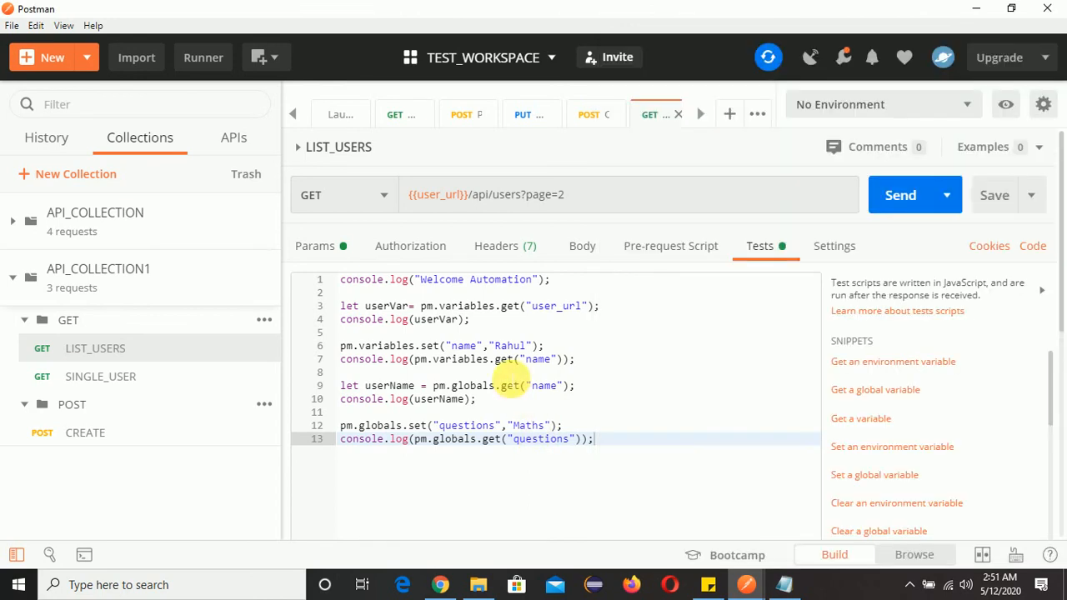
Add two new lines below the console.log statement on line 13 of the test script.
click(465, 306)
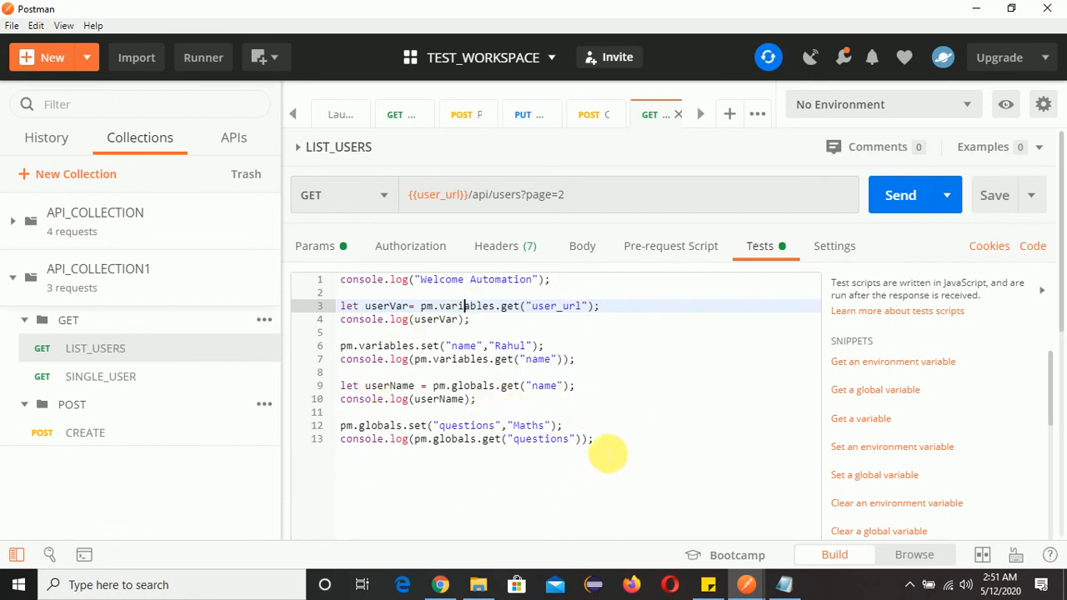
click(606, 447)
key(Return)
key(Return)
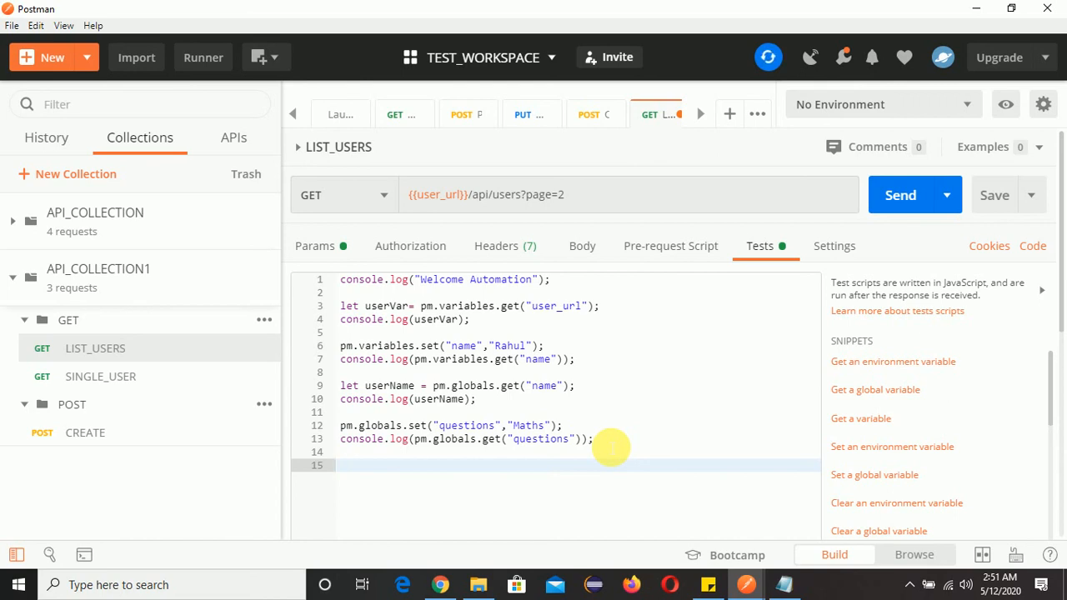
Review the pm.environment.get() and pm.environment.set() syntax in the Notepad notes against the global variable lines, ending back in Postman.
click(784, 584)
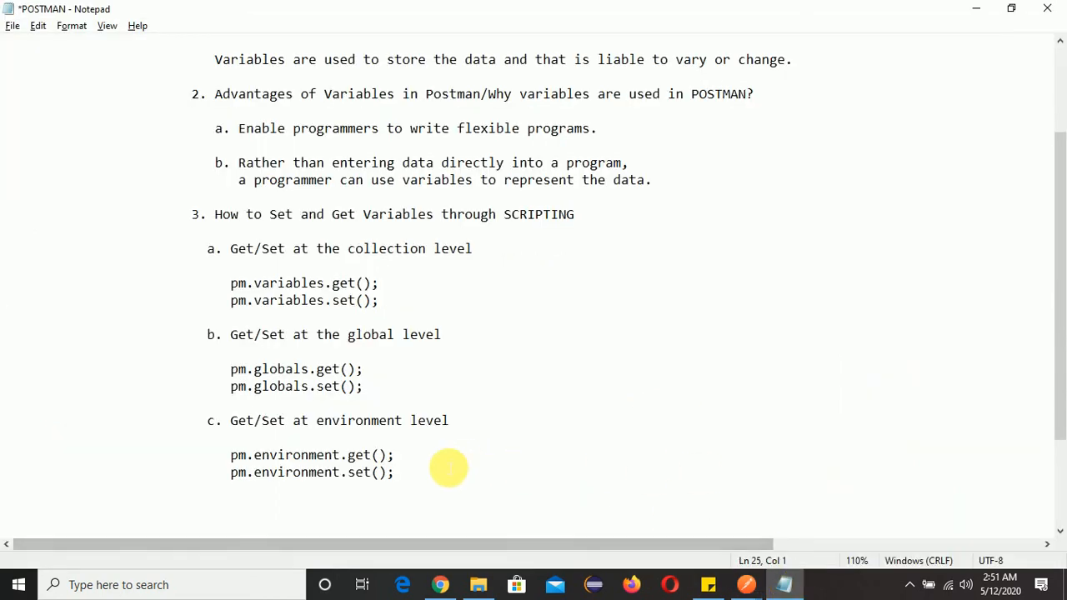
drag(409, 475, 251, 454)
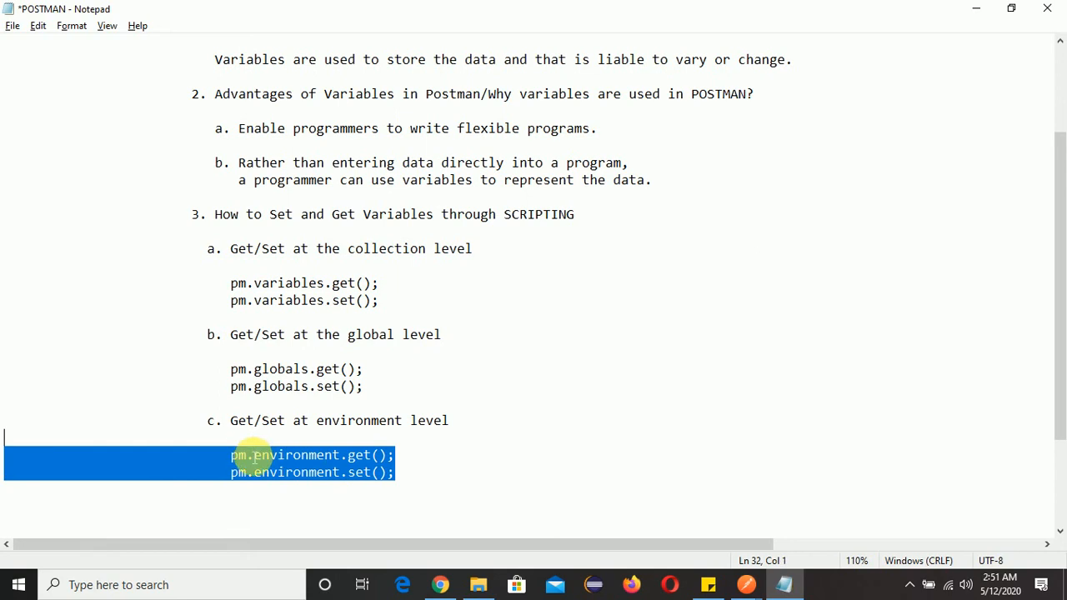
key(alt+Tab)
drag(608, 428, 500, 374)
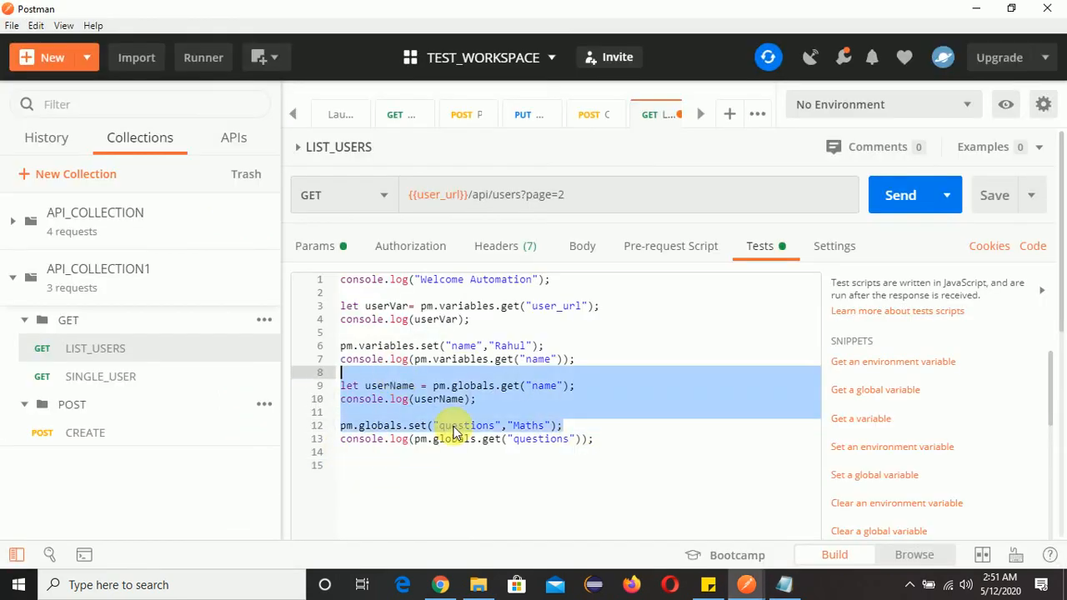
key(alt+Tab)
drag(424, 482, 230, 454)
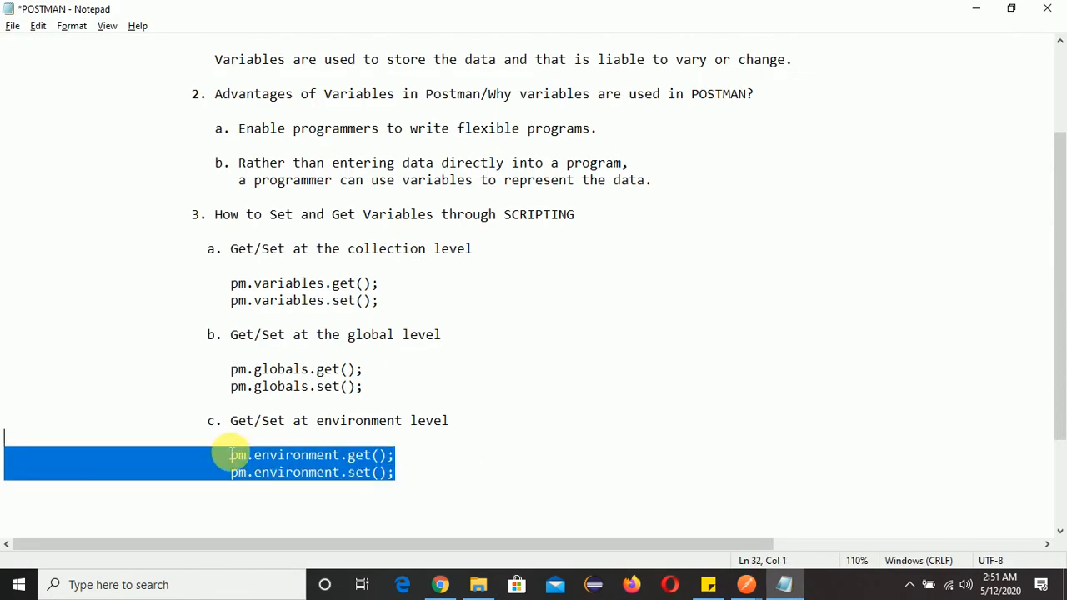
click(438, 469)
key(alt+Tab)
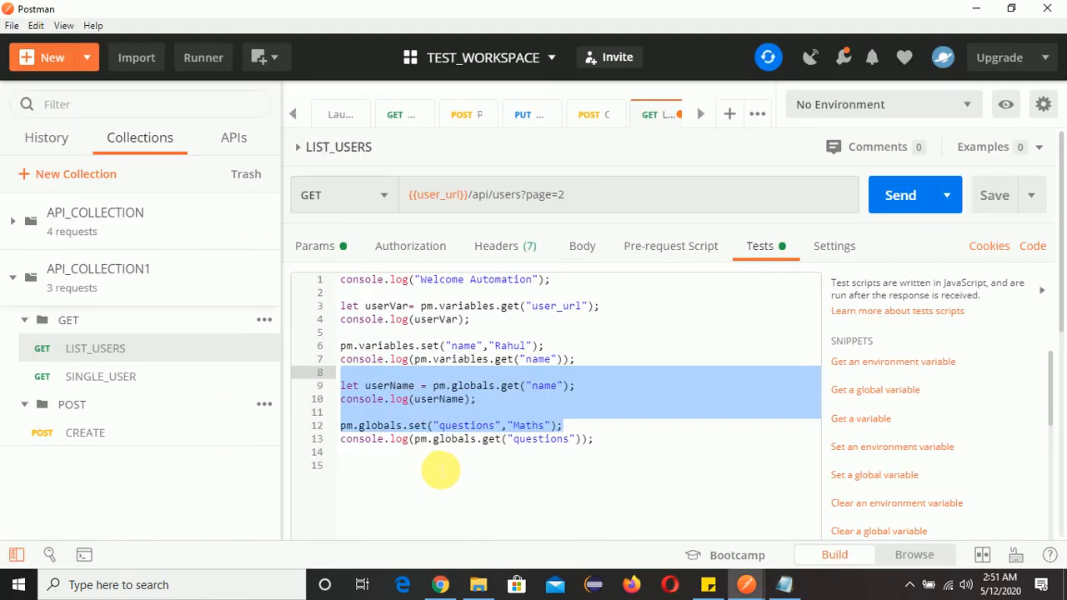